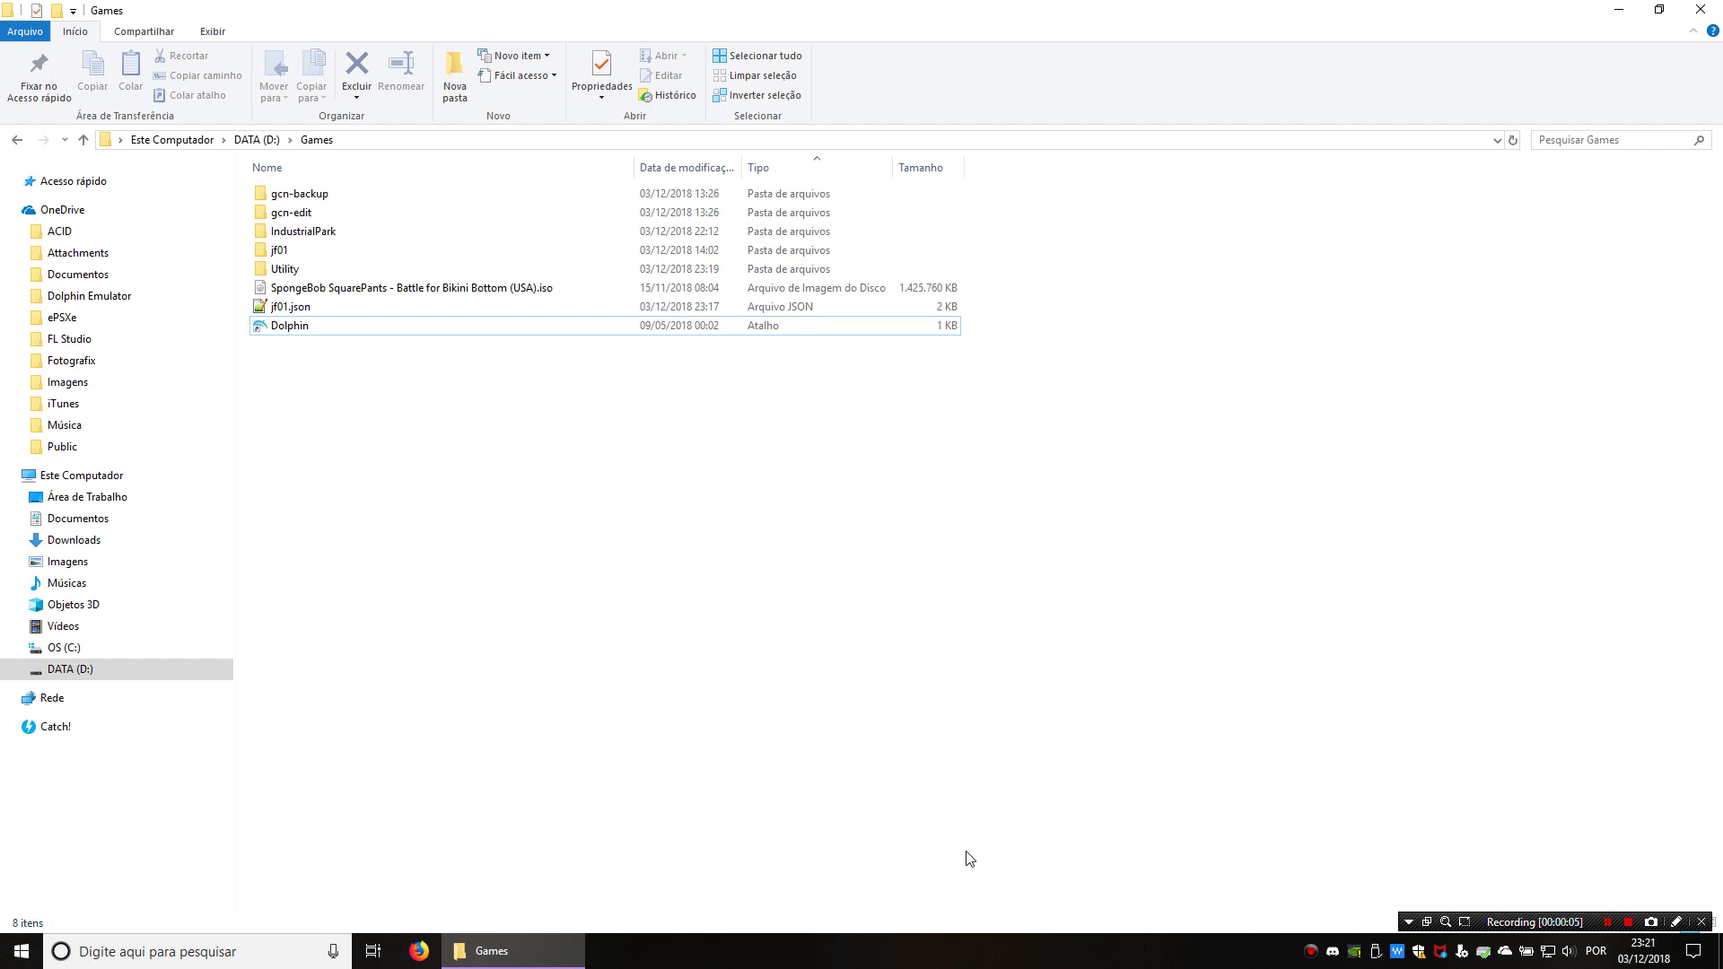
Launch IndustrialPark.exe from the IndustrialPark folder and maximize the 3D level view window
{"action": "double_click", "coordinate": [321, 232]}
{"action": "left_click", "coordinate": [334, 249]}
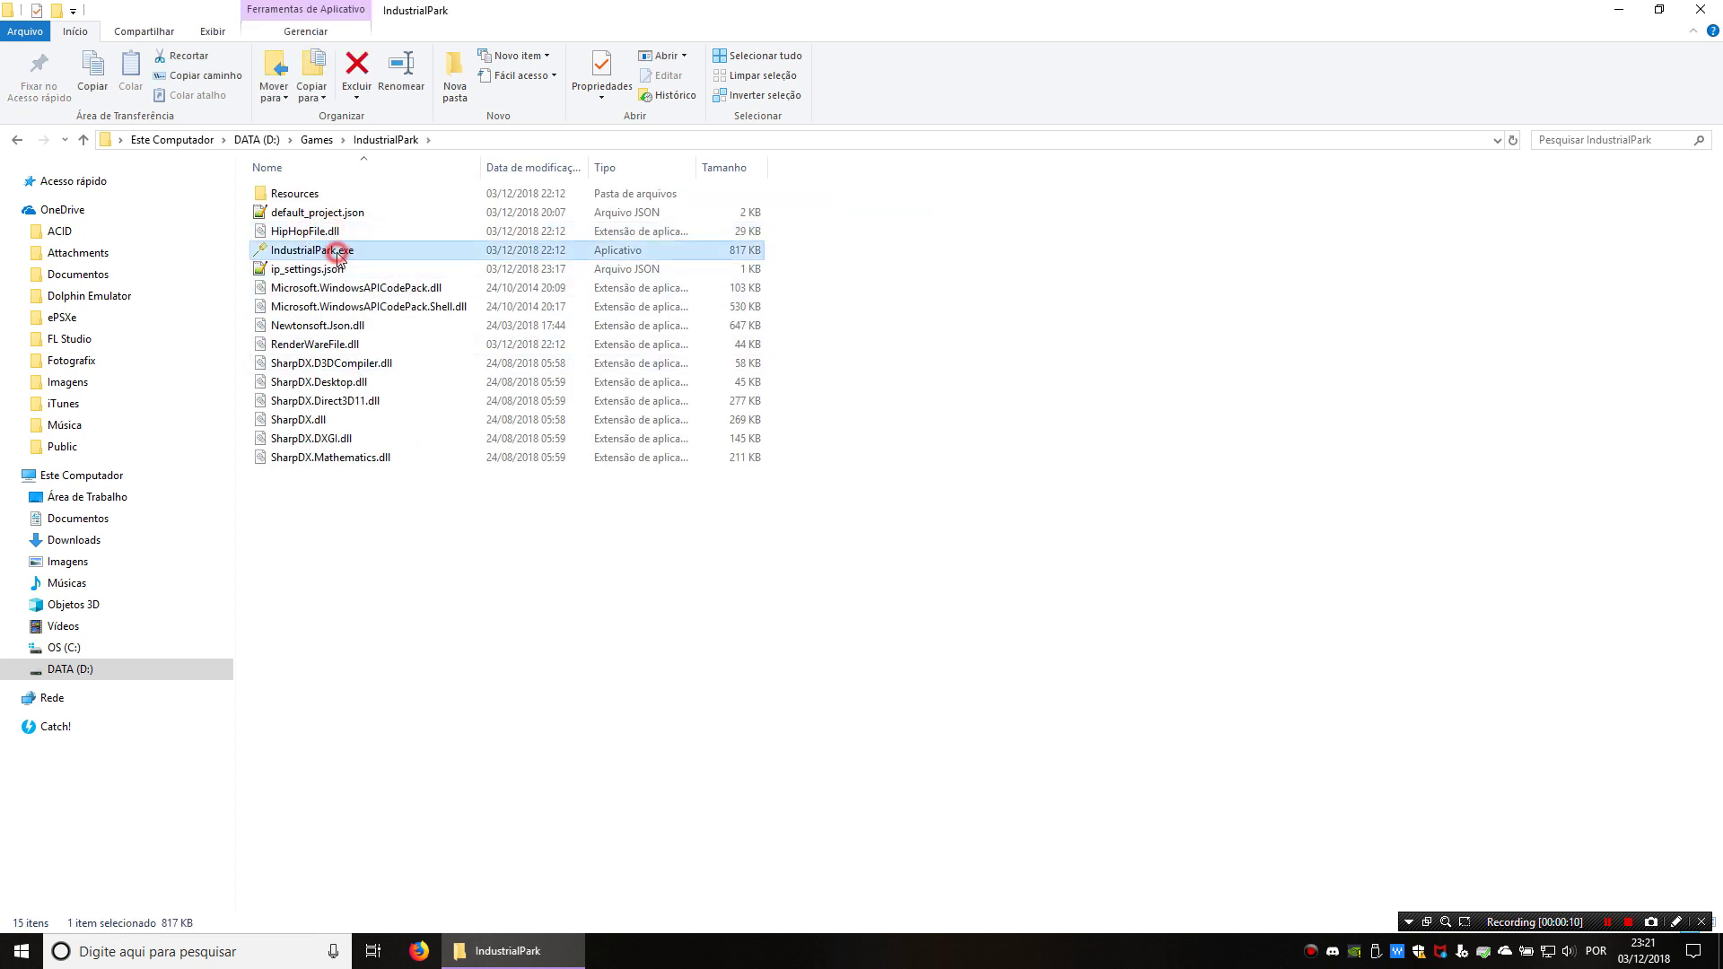
{"action": "left_click", "coordinate": [325, 140]}
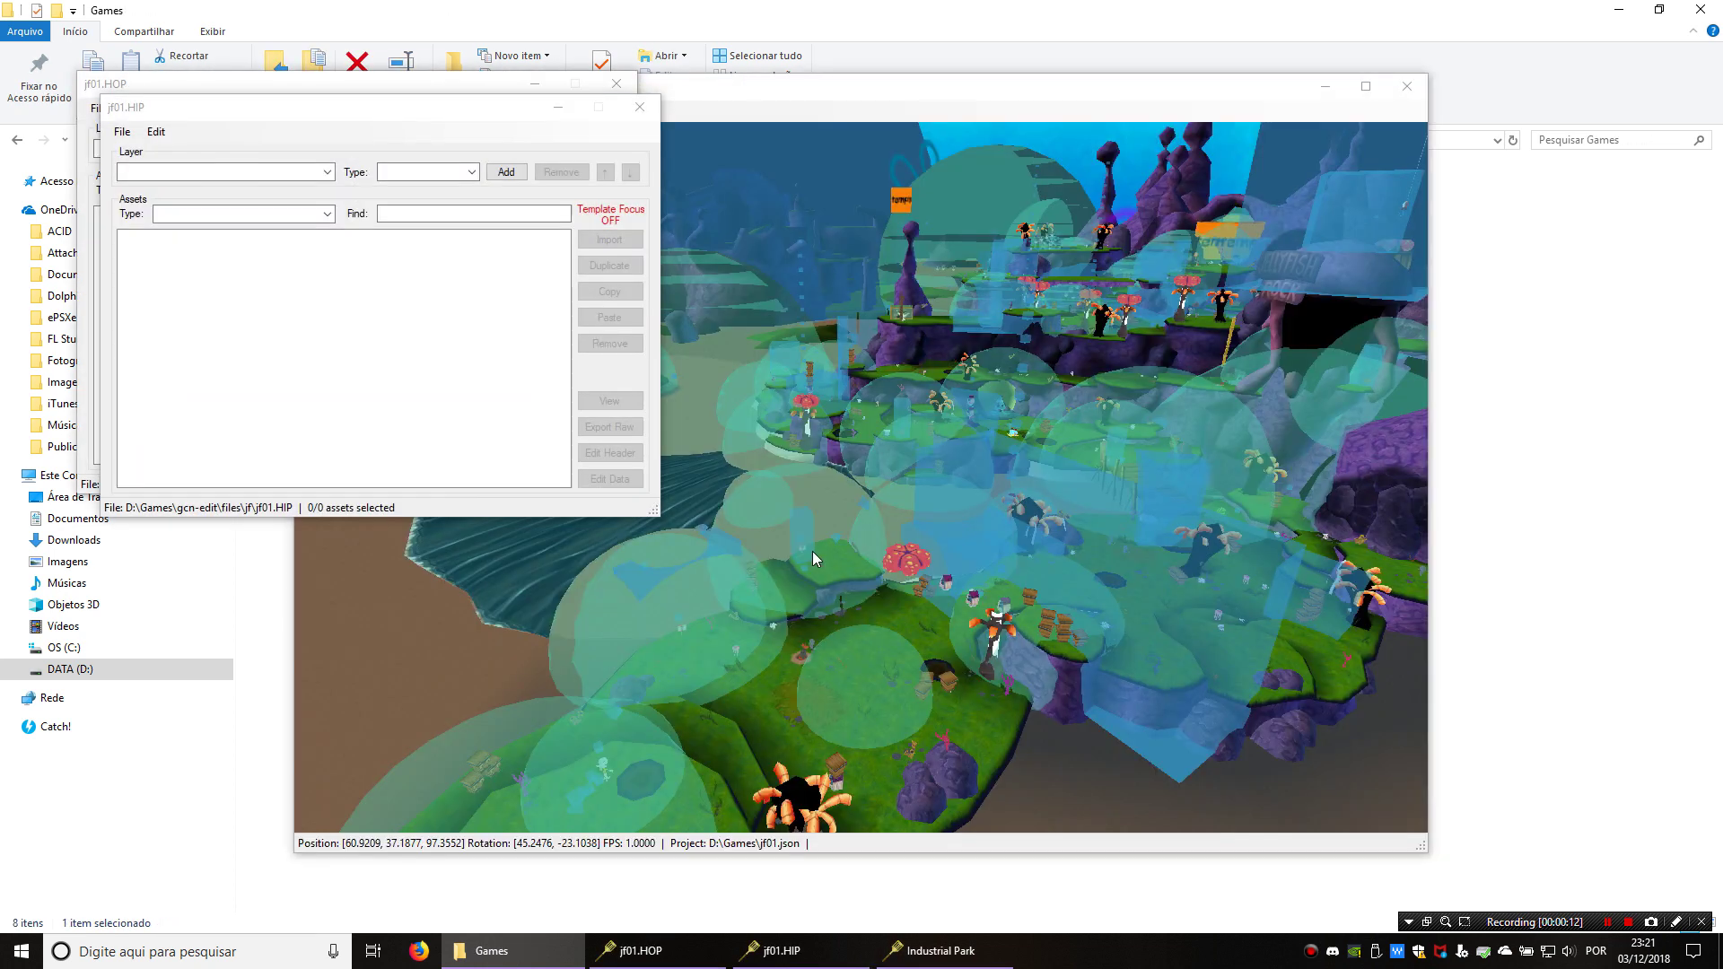
{"action": "double_click", "coordinate": [868, 88]}
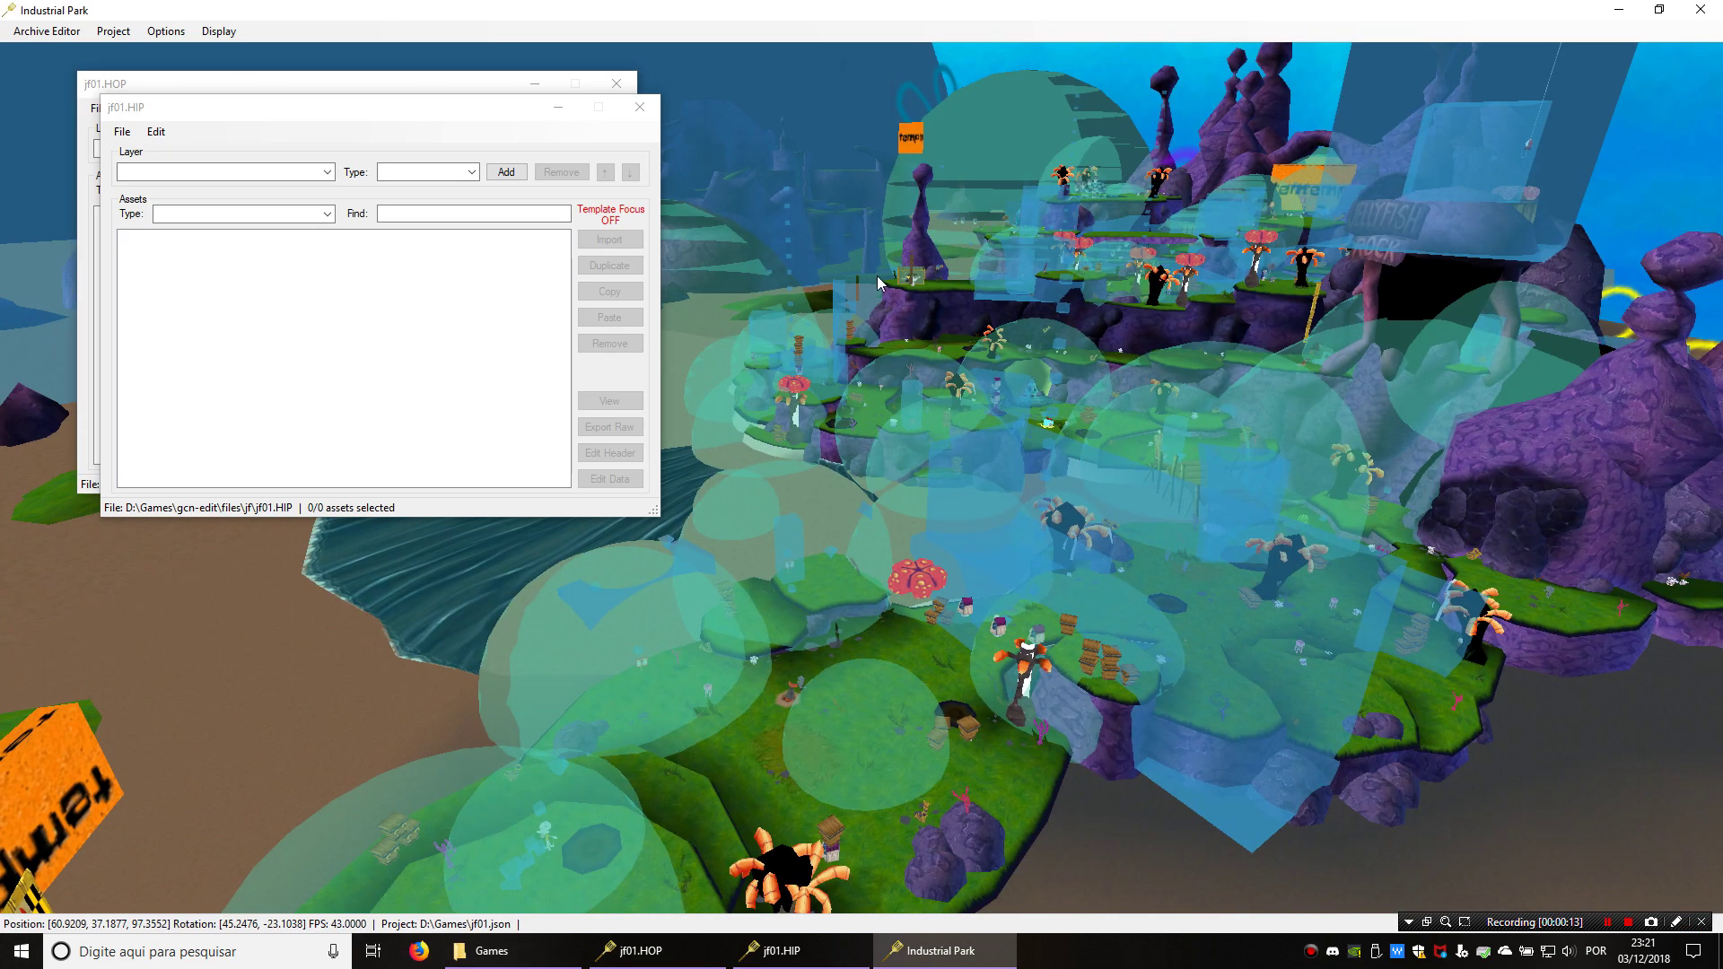
Delete the spherical trigger that covers the grass clearing in front of the wooden tikis
{"action": "middle_click_drag", "start_coordinate": [876, 275], "coordinate": [896, 455]}
{"action": "scroll", "coordinate": [895, 455], "scroll_direction": "down", "scroll_amount": 3}
{"action": "scroll", "coordinate": [895, 455], "scroll_direction": "up", "scroll_amount": 12}
{"action": "middle_click_drag", "start_coordinate": [761, 632], "coordinate": [812, 345]}
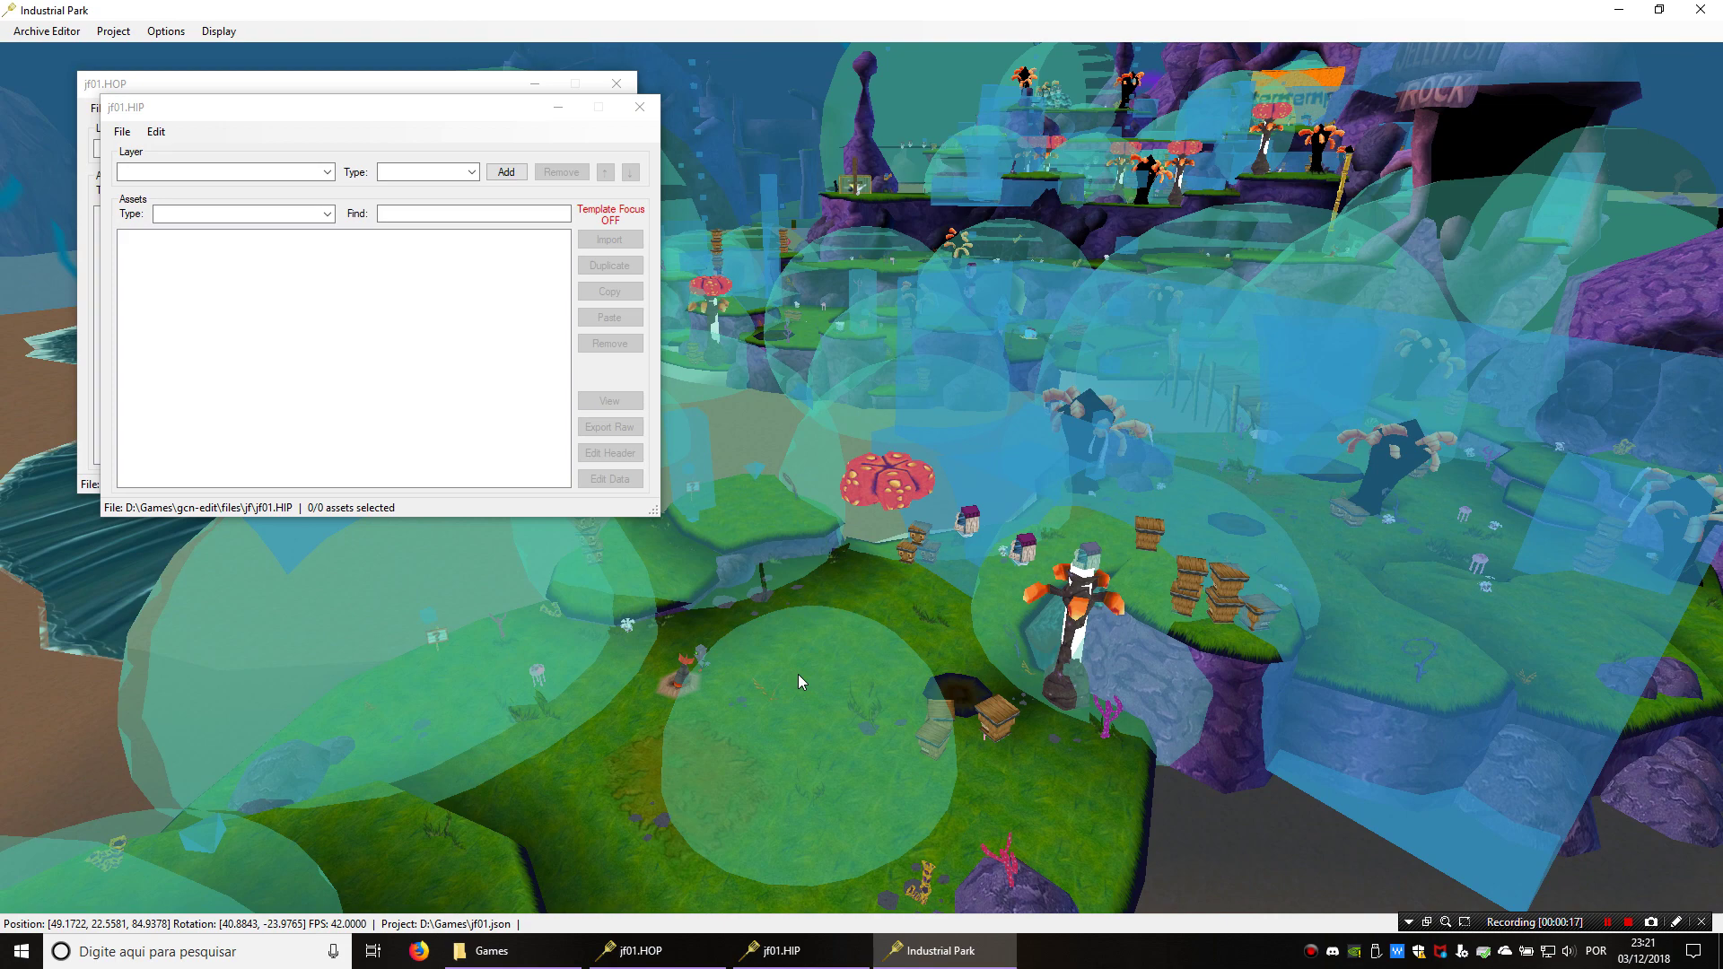
{"action": "left_click", "coordinate": [799, 675]}
{"action": "key", "text": "Delete"}
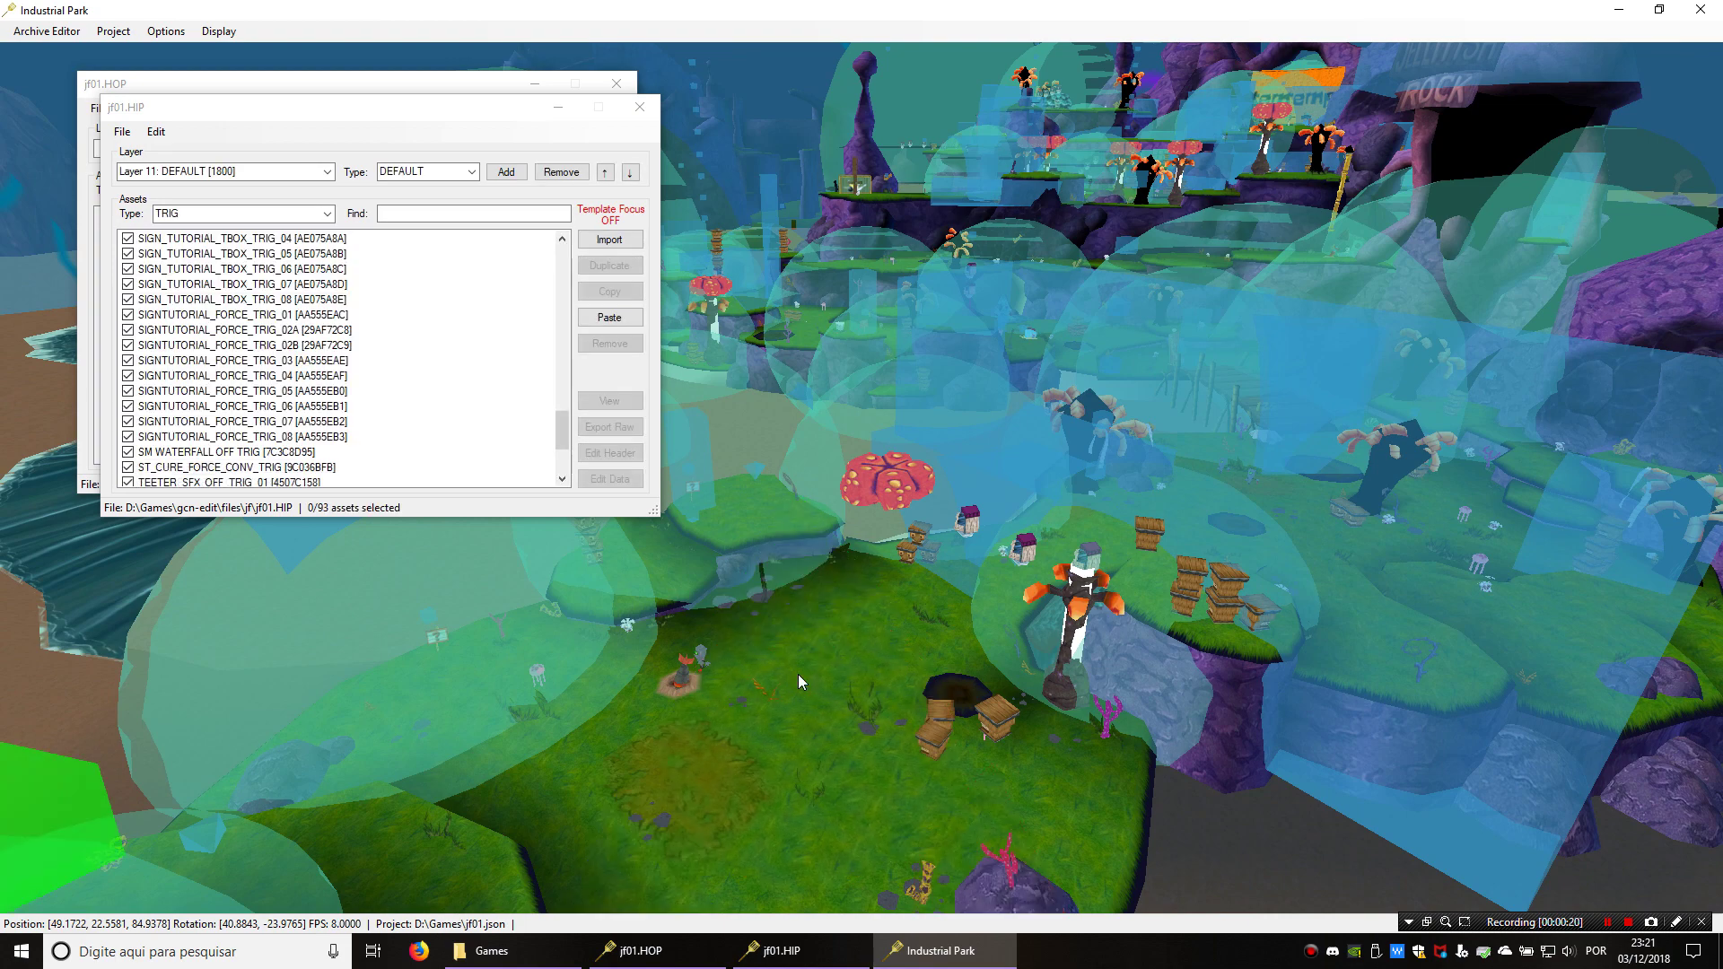
Reposition the jf01.HIP archive editor window and turn its Template Focus on
{"action": "left_click_drag", "start_coordinate": [238, 107], "coordinate": [283, 82]}
{"action": "left_click", "coordinate": [969, 108]}
{"action": "left_click", "coordinate": [991, 169]}
{"action": "left_click", "coordinate": [594, 190]}
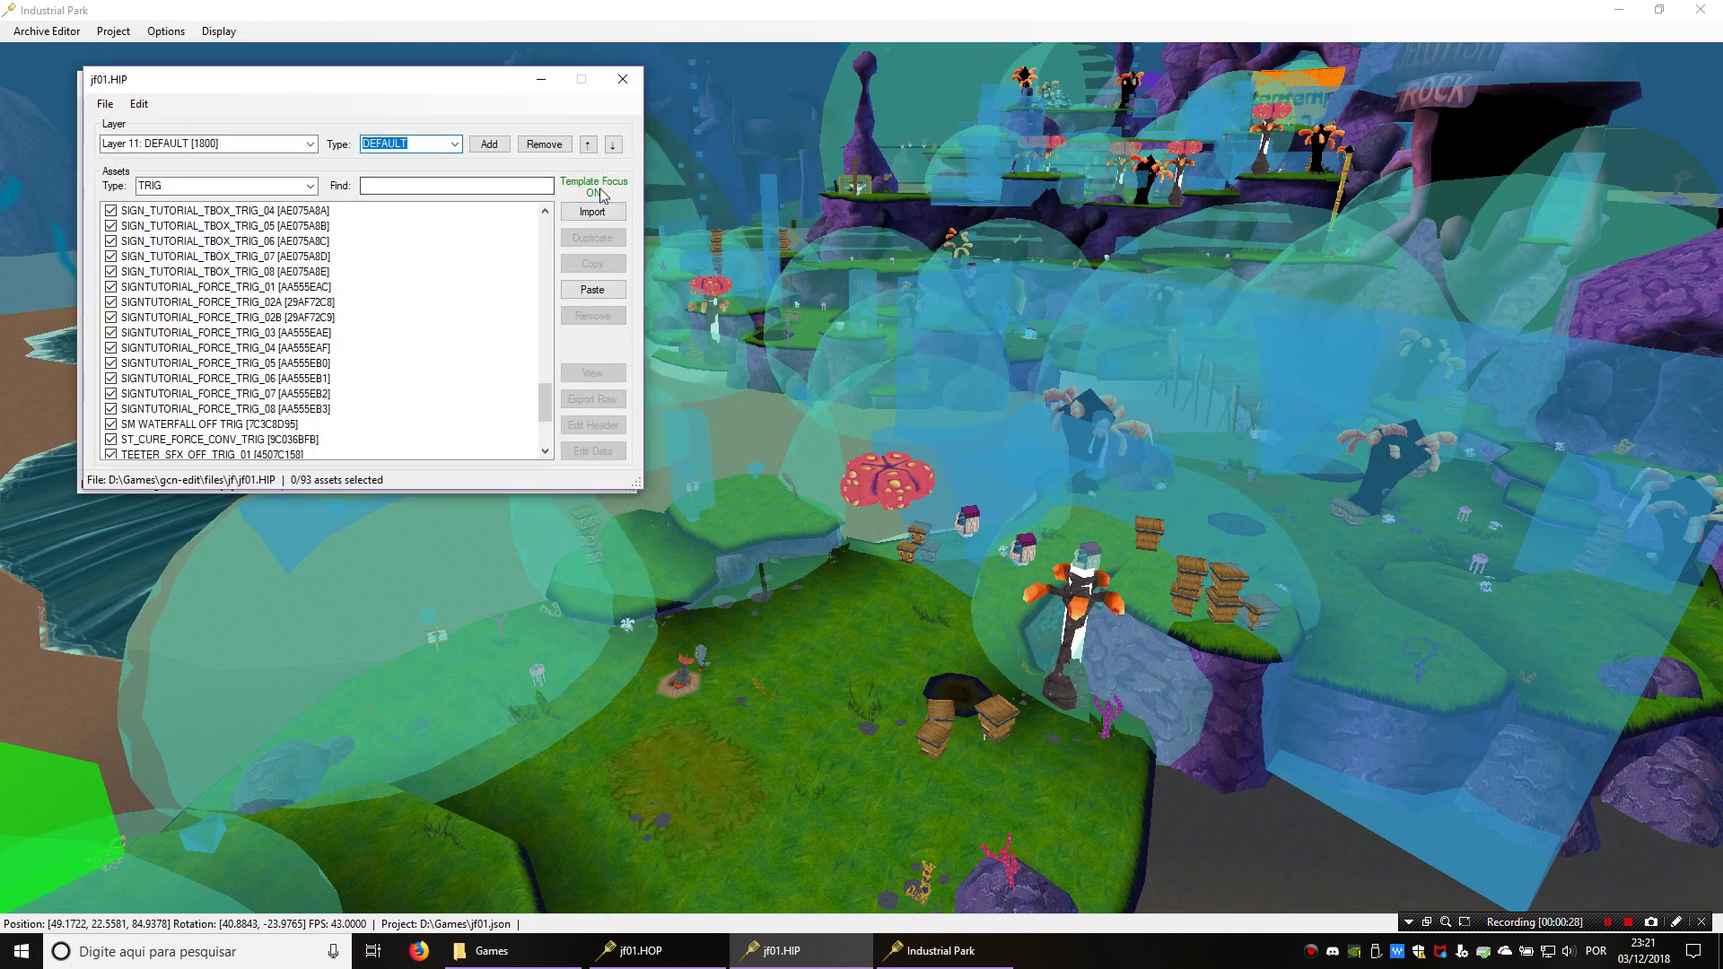
Set the placement template to the Fodder enemy
{"action": "middle_click_drag", "start_coordinate": [775, 380], "coordinate": [762, 386]}
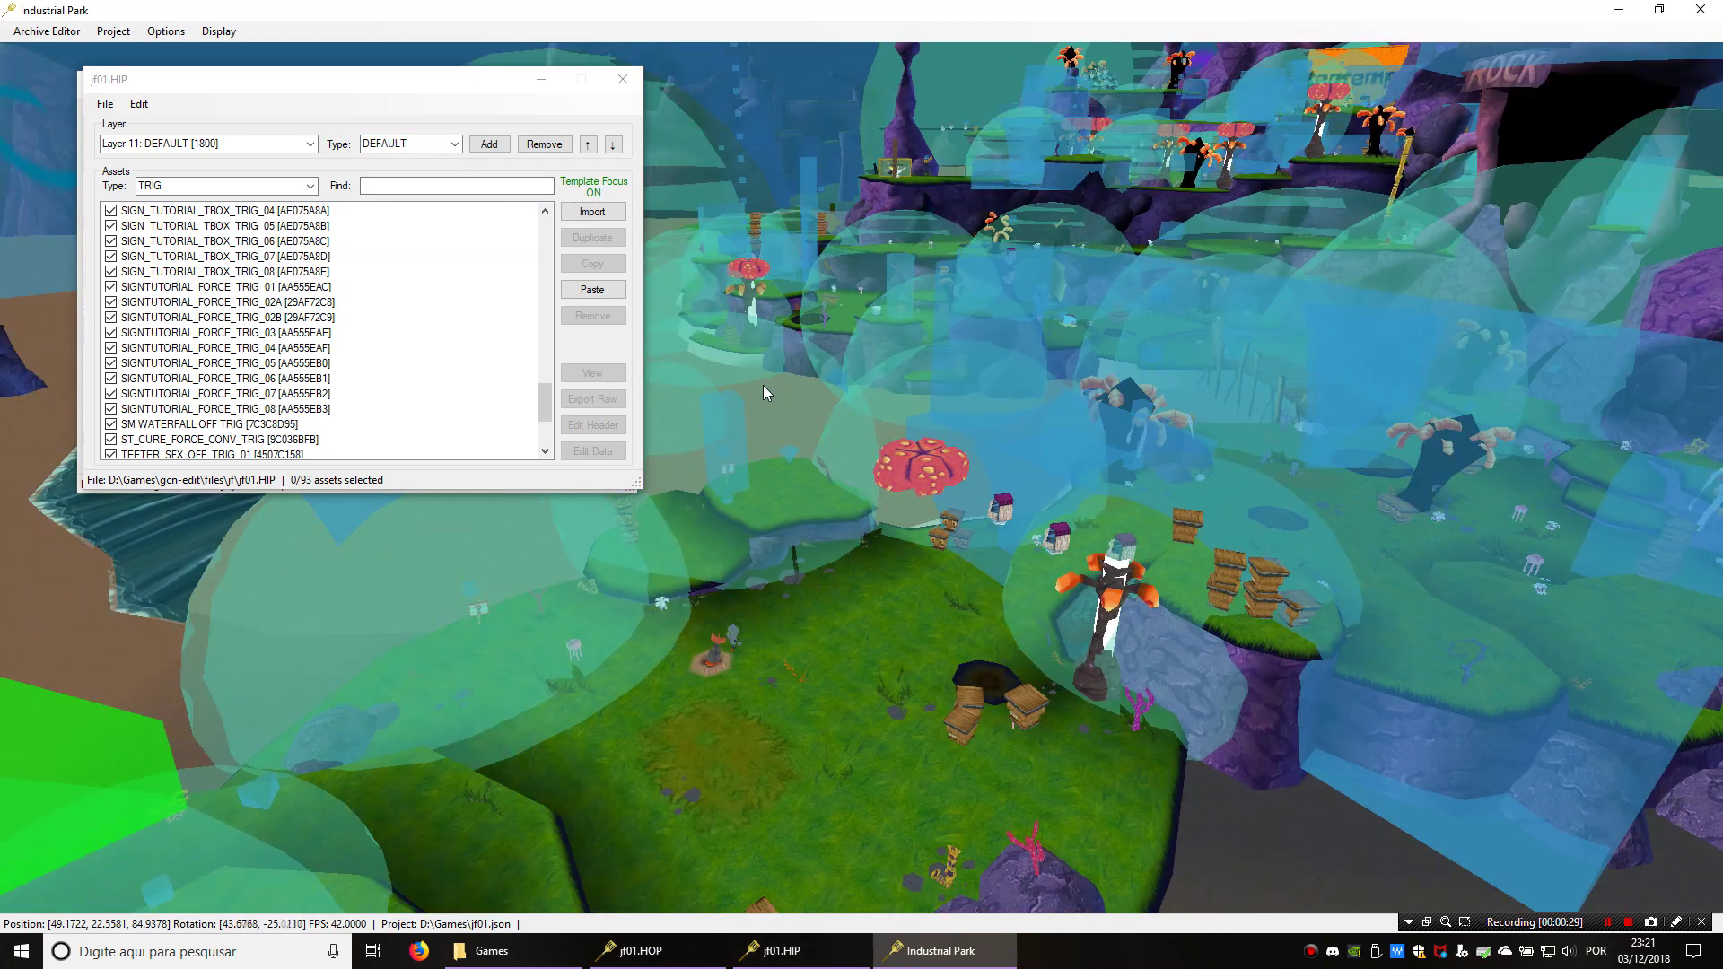
{"action": "right_click", "coordinate": [743, 494]}
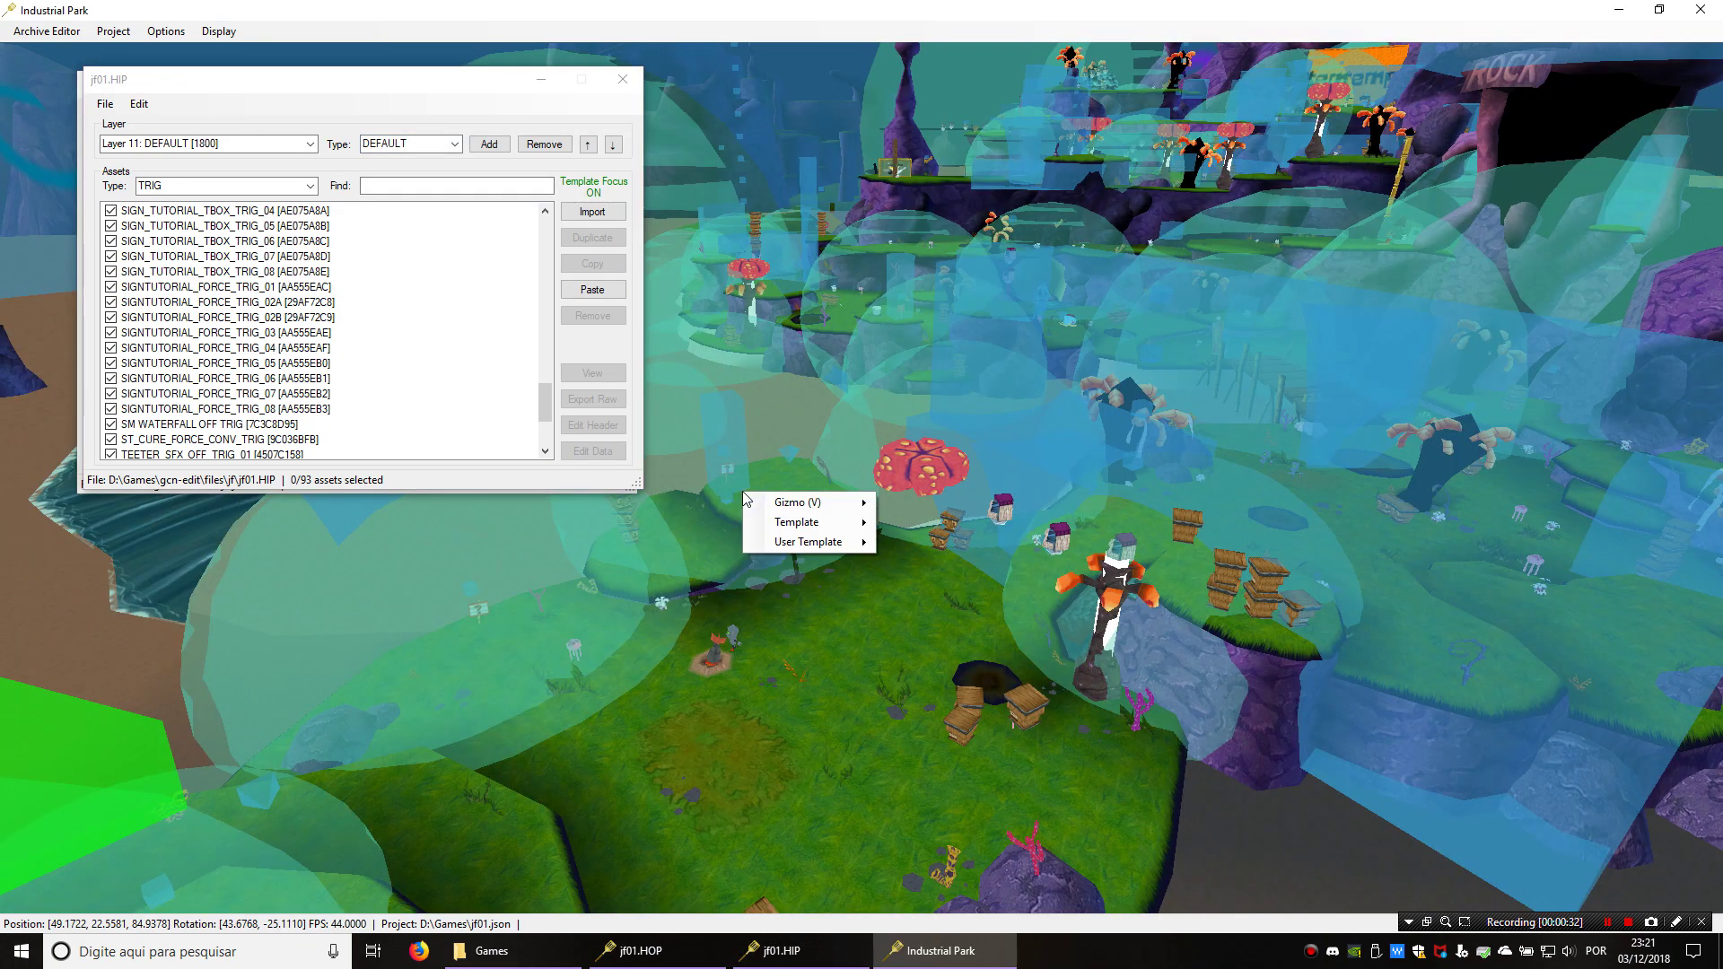
{"action": "mouse_move", "coordinate": [835, 522]}
{"action": "mouse_move", "coordinate": [993, 531]}
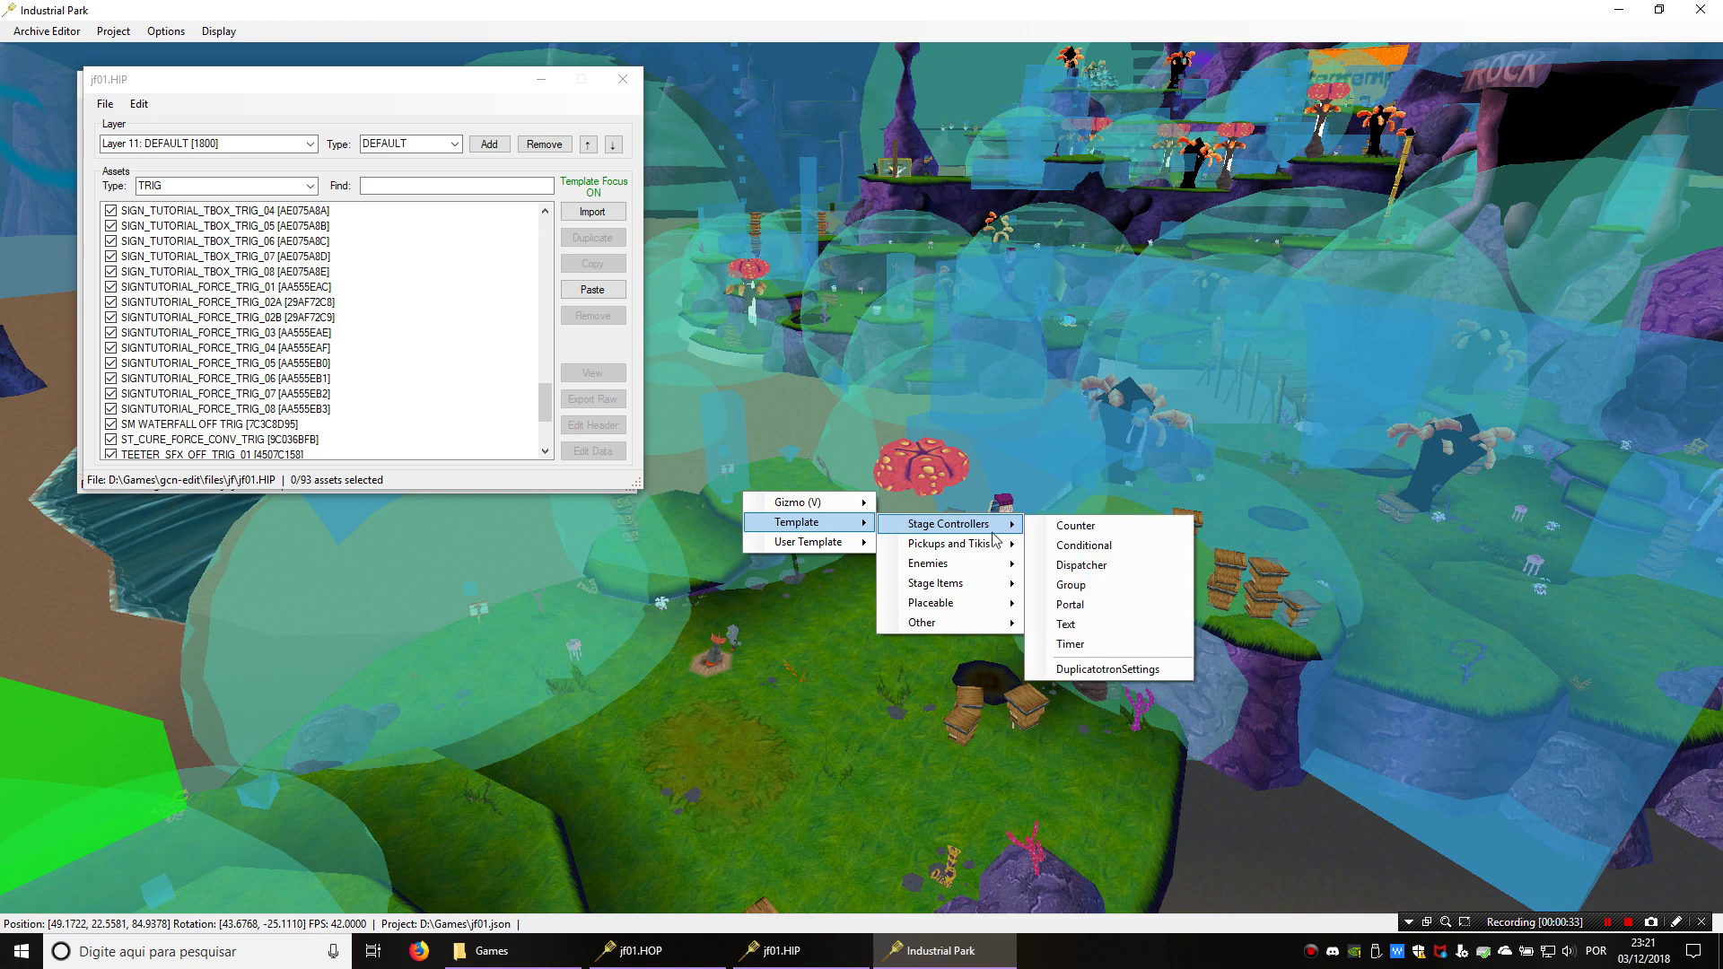
{"action": "mouse_move", "coordinate": [974, 609]}
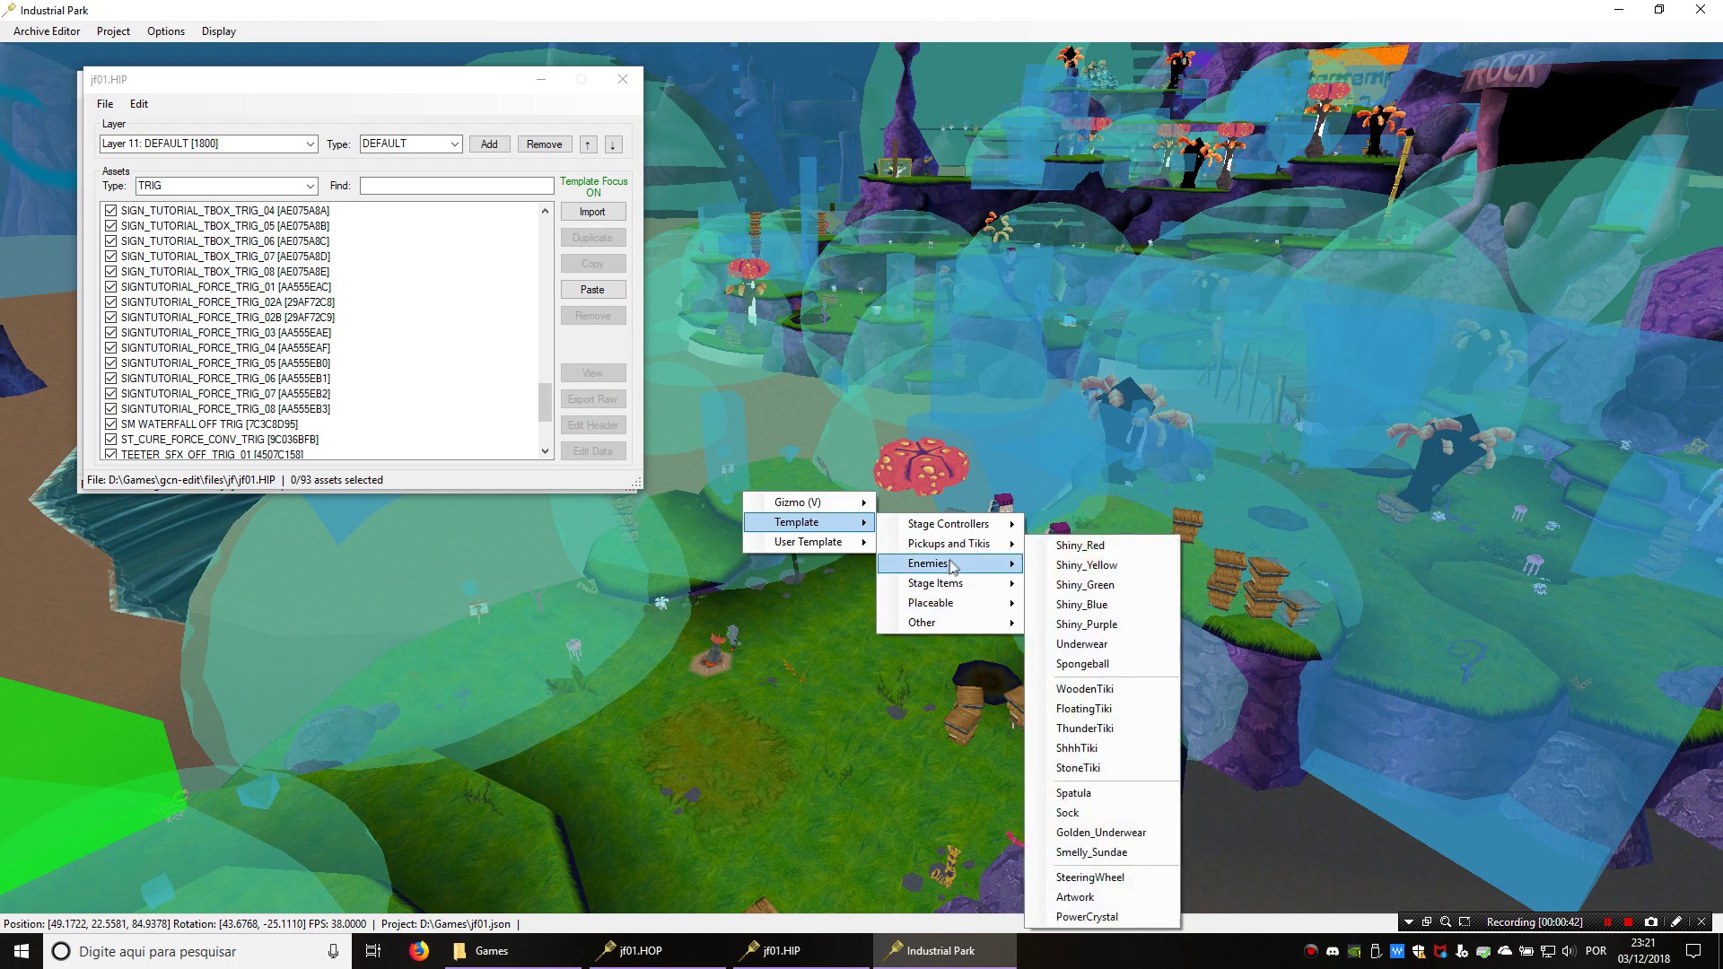
{"action": "mouse_move", "coordinate": [951, 565]}
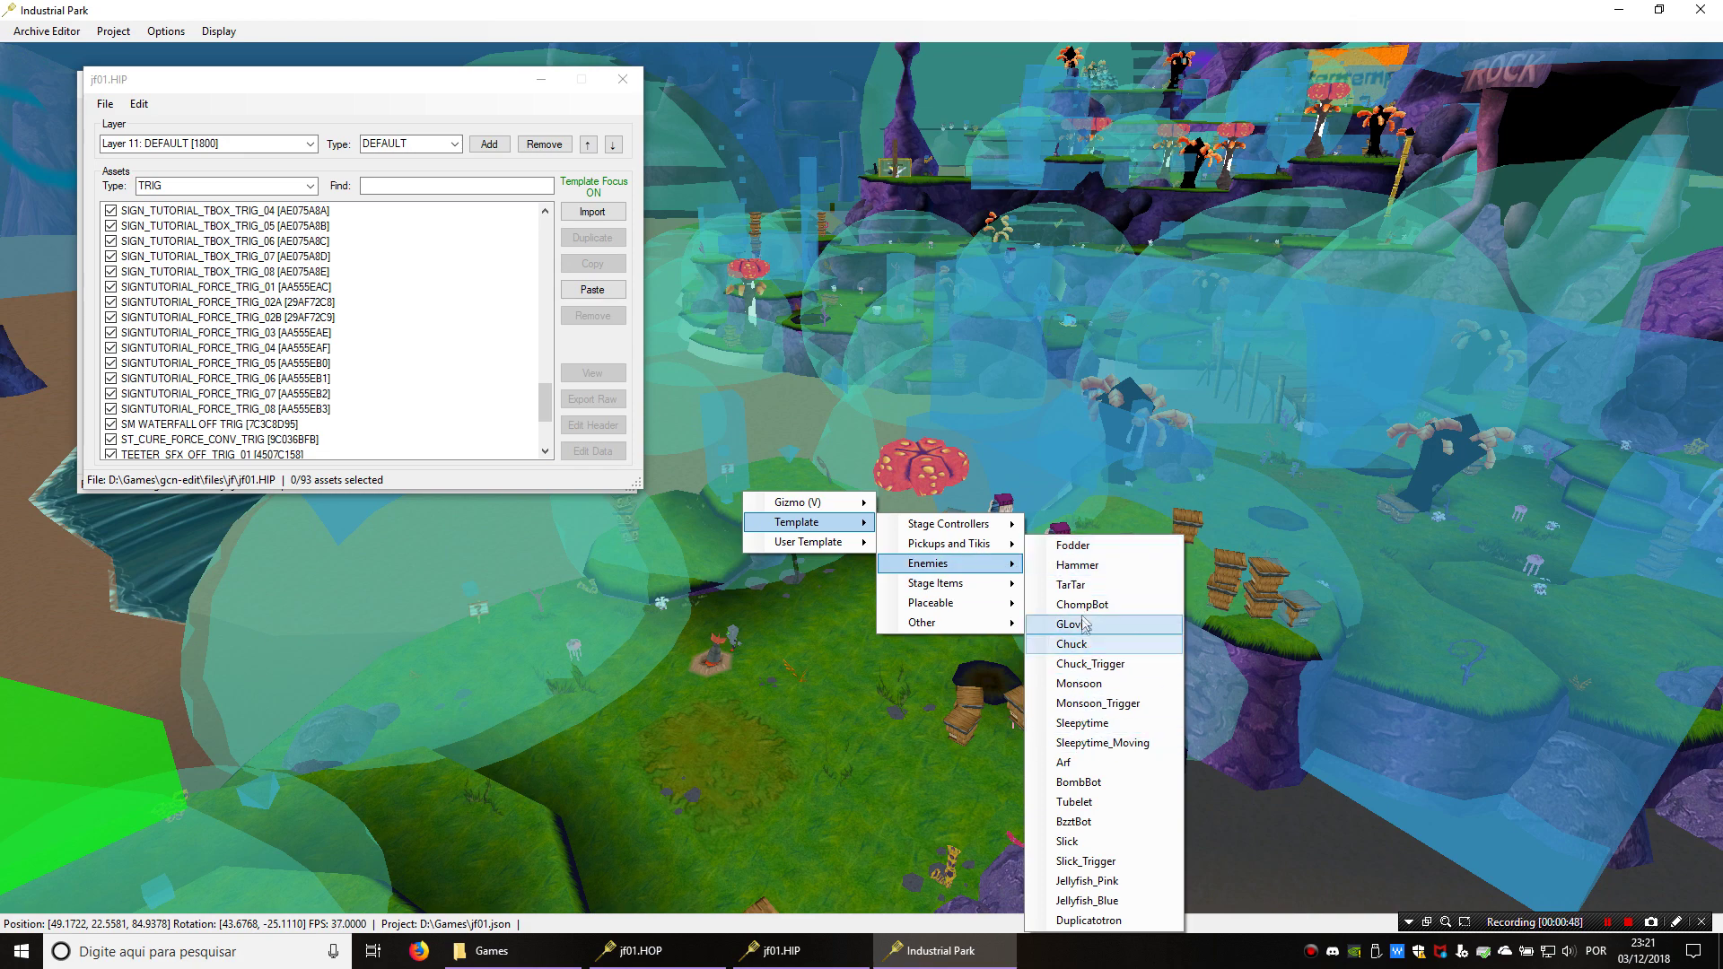
{"action": "left_click", "coordinate": [1089, 549]}
Place a Fodder enemy on the open grass in front of the wooden tikis
{"action": "middle_click_drag", "start_coordinate": [1038, 599], "coordinate": [1007, 697]}
{"action": "scroll", "coordinate": [1003, 697], "scroll_direction": "up", "scroll_amount": 3}
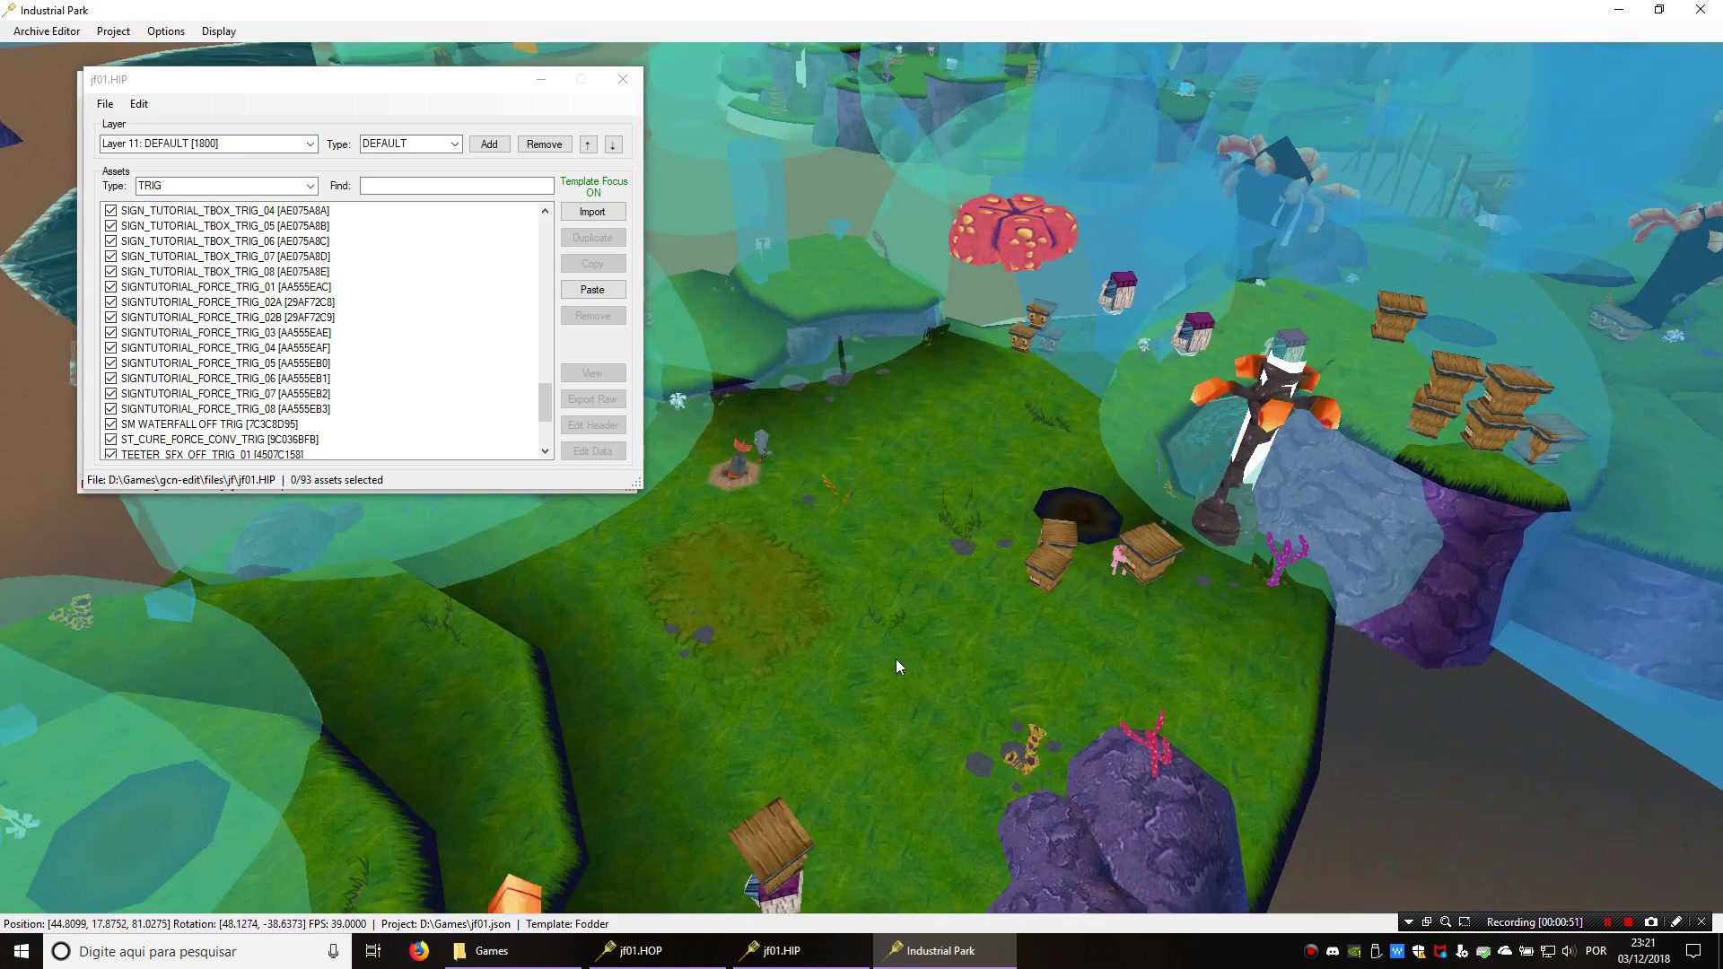
{"action": "right_click", "coordinate": [912, 652], "text": "shift"}
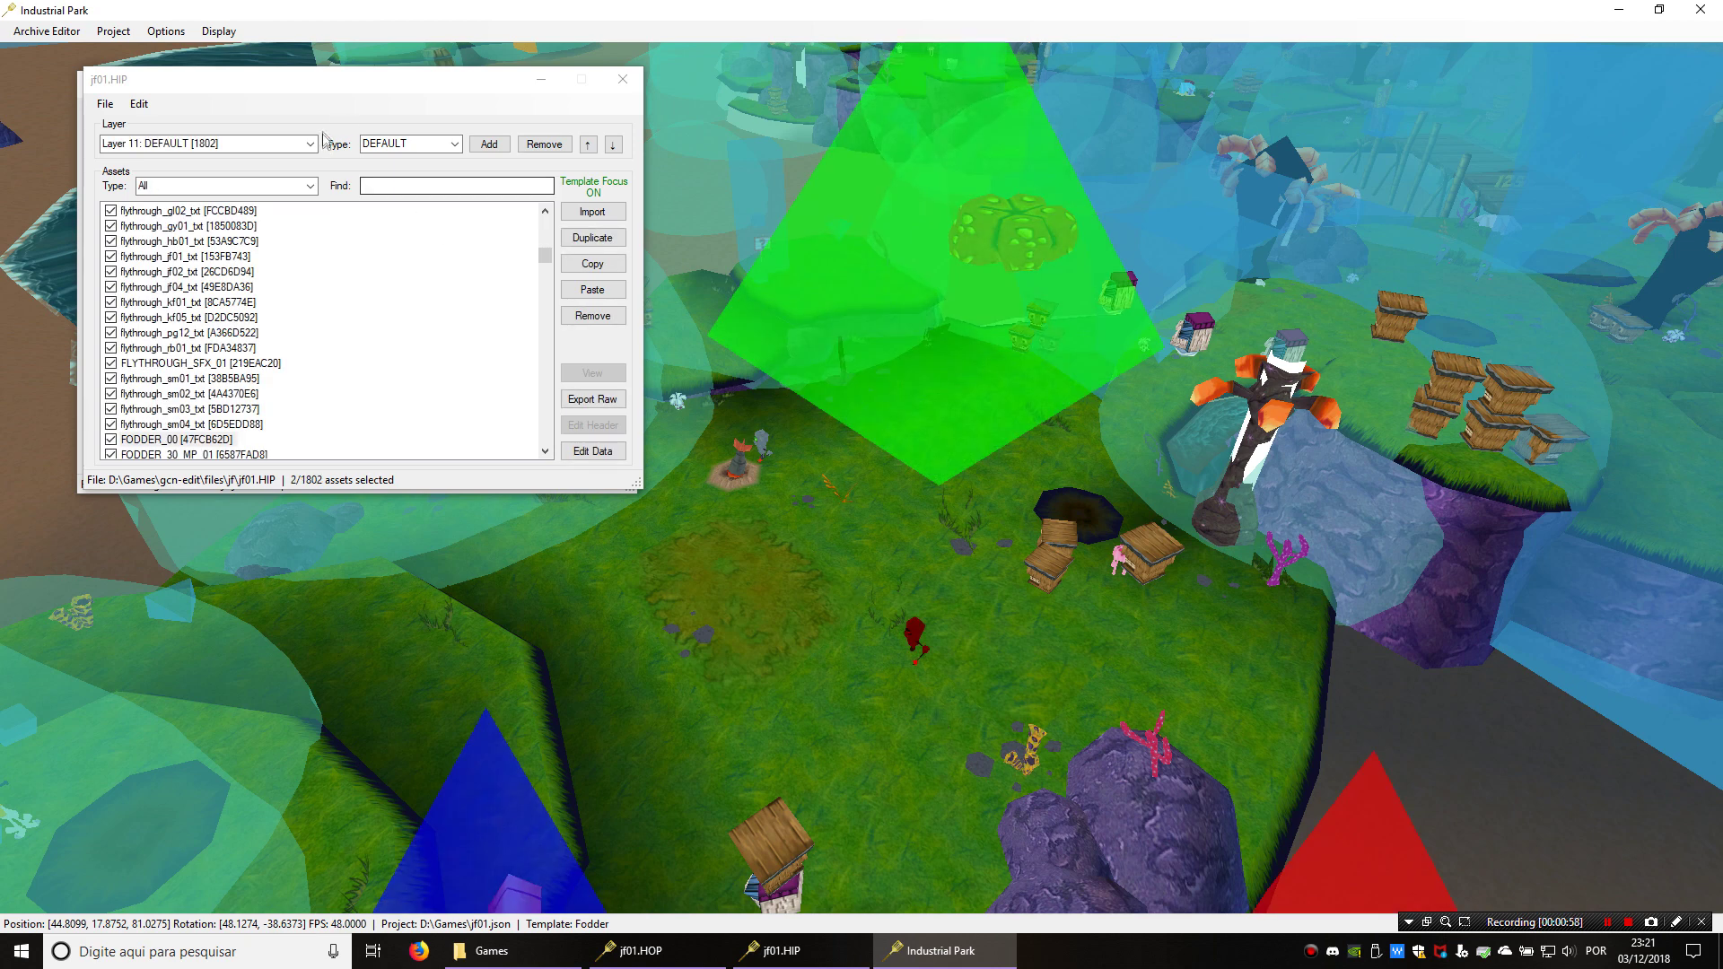
Examine the FODDER entries in the jf01.HIP asset list and the newly placed enemy in the level view
{"action": "scroll", "coordinate": [481, 365], "scroll_direction": "down", "scroll_amount": 1}
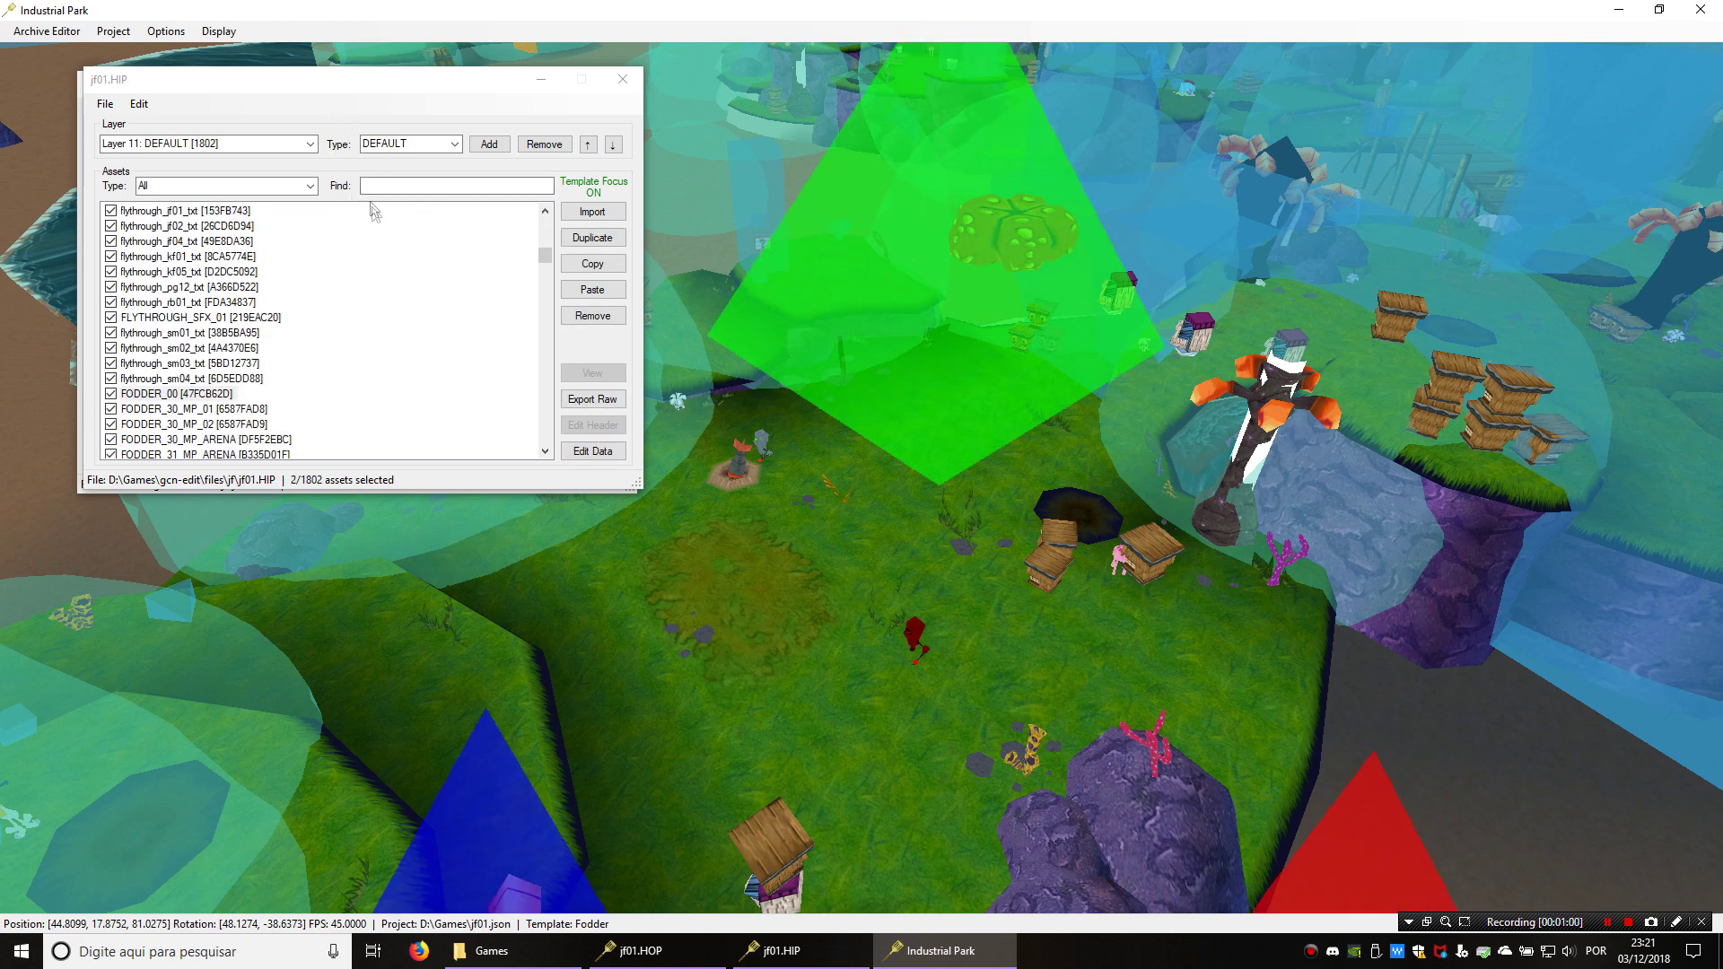
{"action": "left_click", "coordinate": [385, 146]}
{"action": "scroll", "coordinate": [341, 373], "scroll_direction": "down", "scroll_amount": 1}
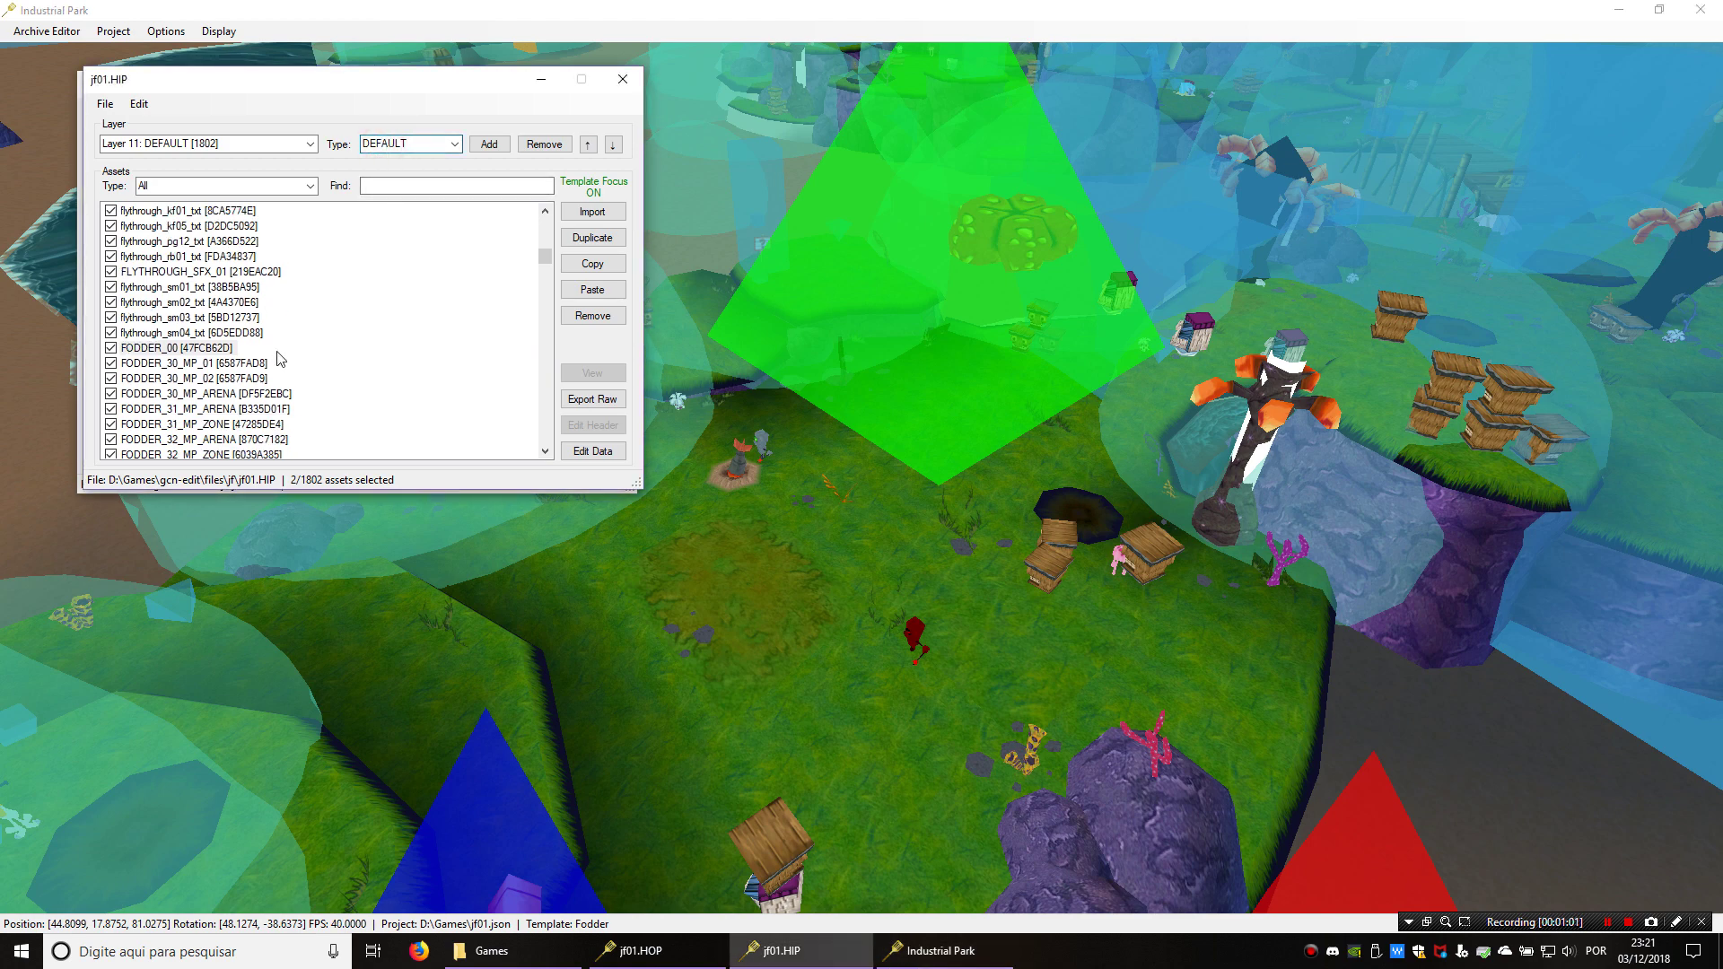
{"action": "scroll", "coordinate": [296, 353], "scroll_direction": "down", "scroll_amount": 1}
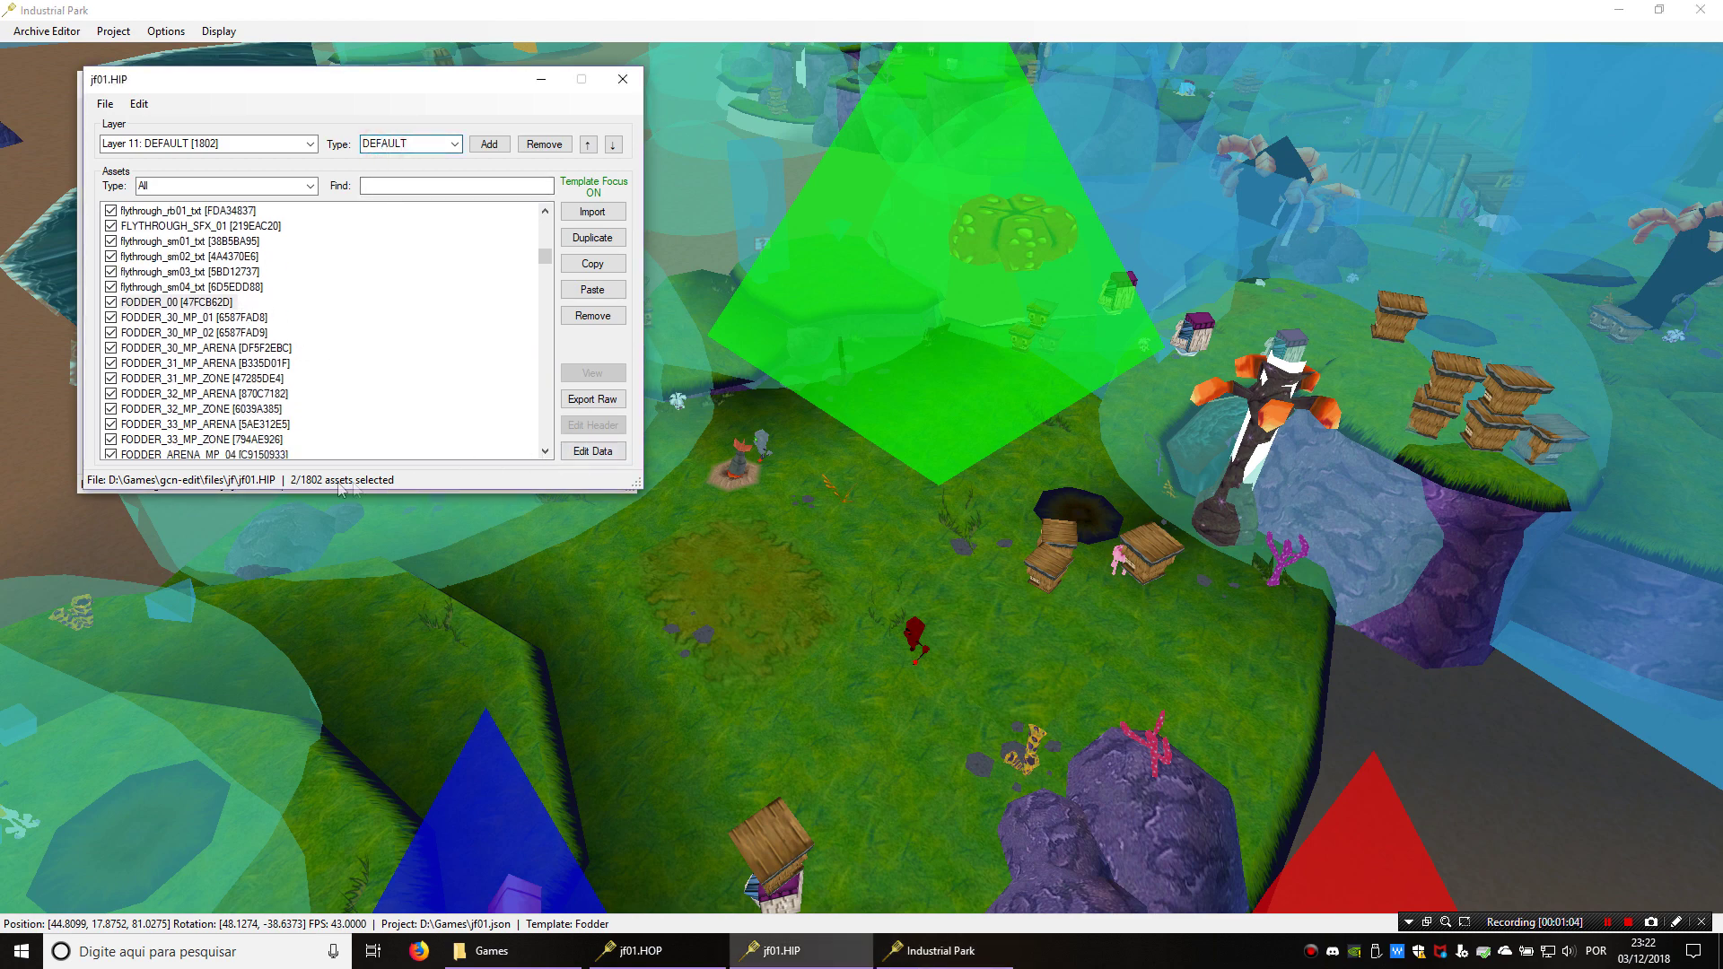
{"action": "middle_click", "coordinate": [843, 569]}
{"action": "scroll", "coordinate": [842, 569], "scroll_direction": "up", "scroll_amount": 2}
{"action": "scroll", "coordinate": [864, 569], "scroll_direction": "down", "scroll_amount": 8}
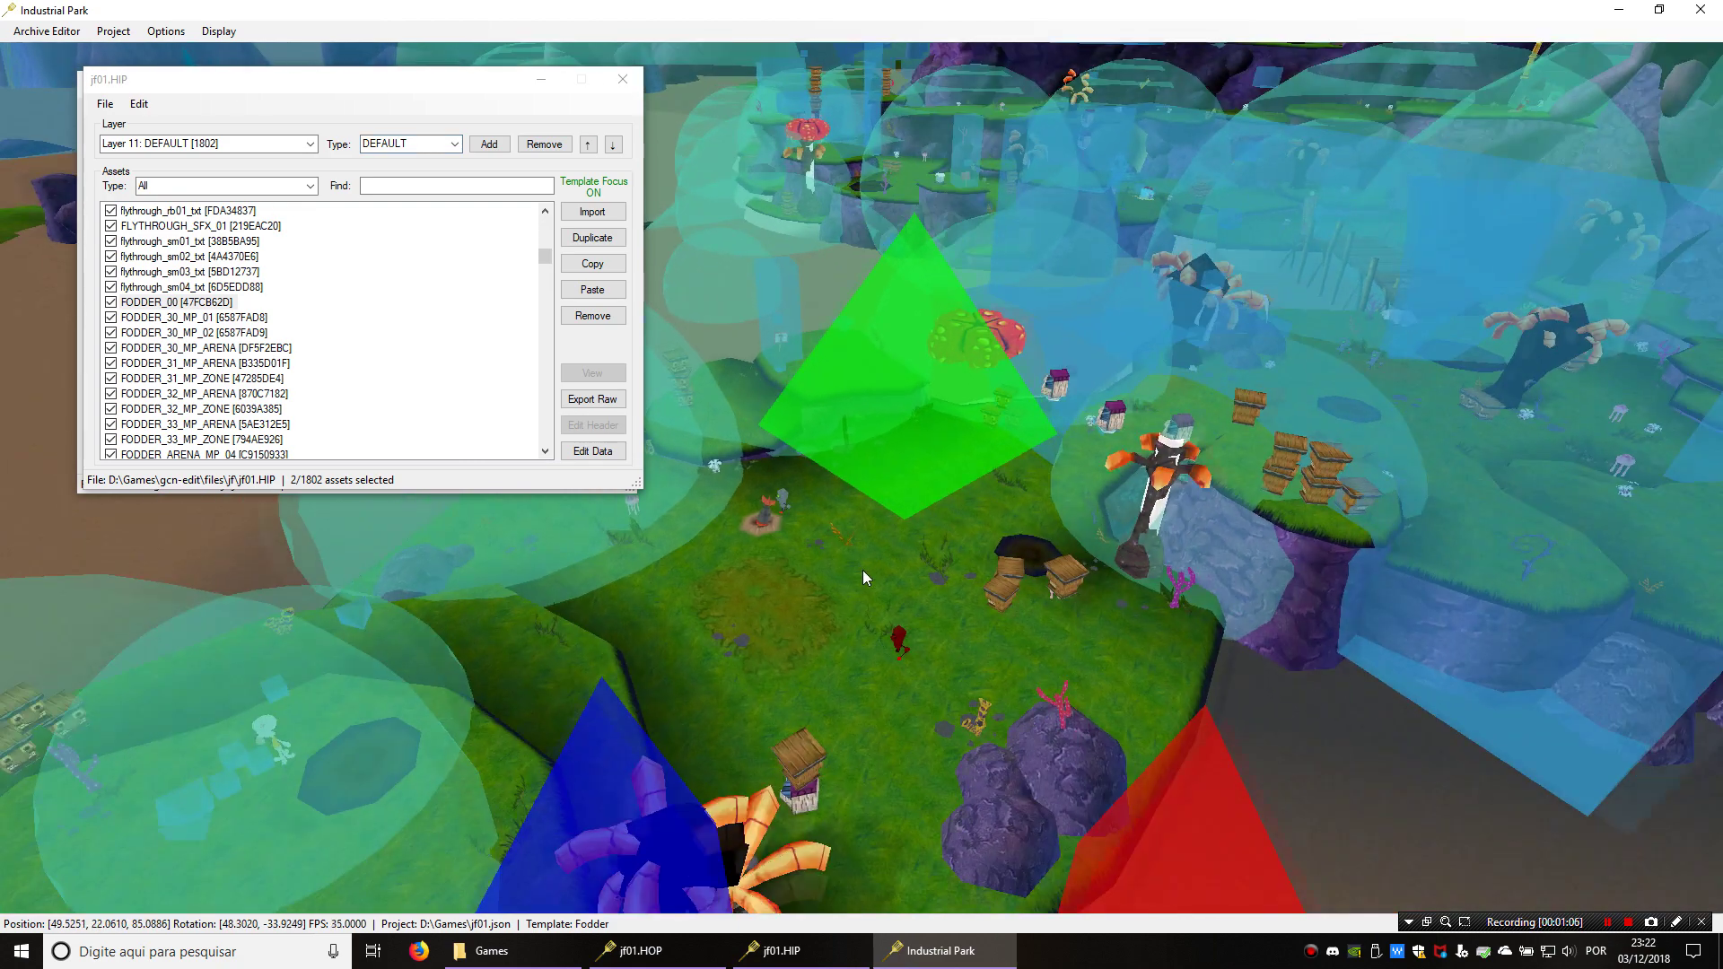
{"action": "scroll", "coordinate": [863, 569], "scroll_direction": "up", "scroll_amount": 6}
{"action": "middle_click_drag", "start_coordinate": [863, 569], "coordinate": [859, 641]}
Turn on the display of MVPT assets in the level view
{"action": "left_click", "coordinate": [218, 31]}
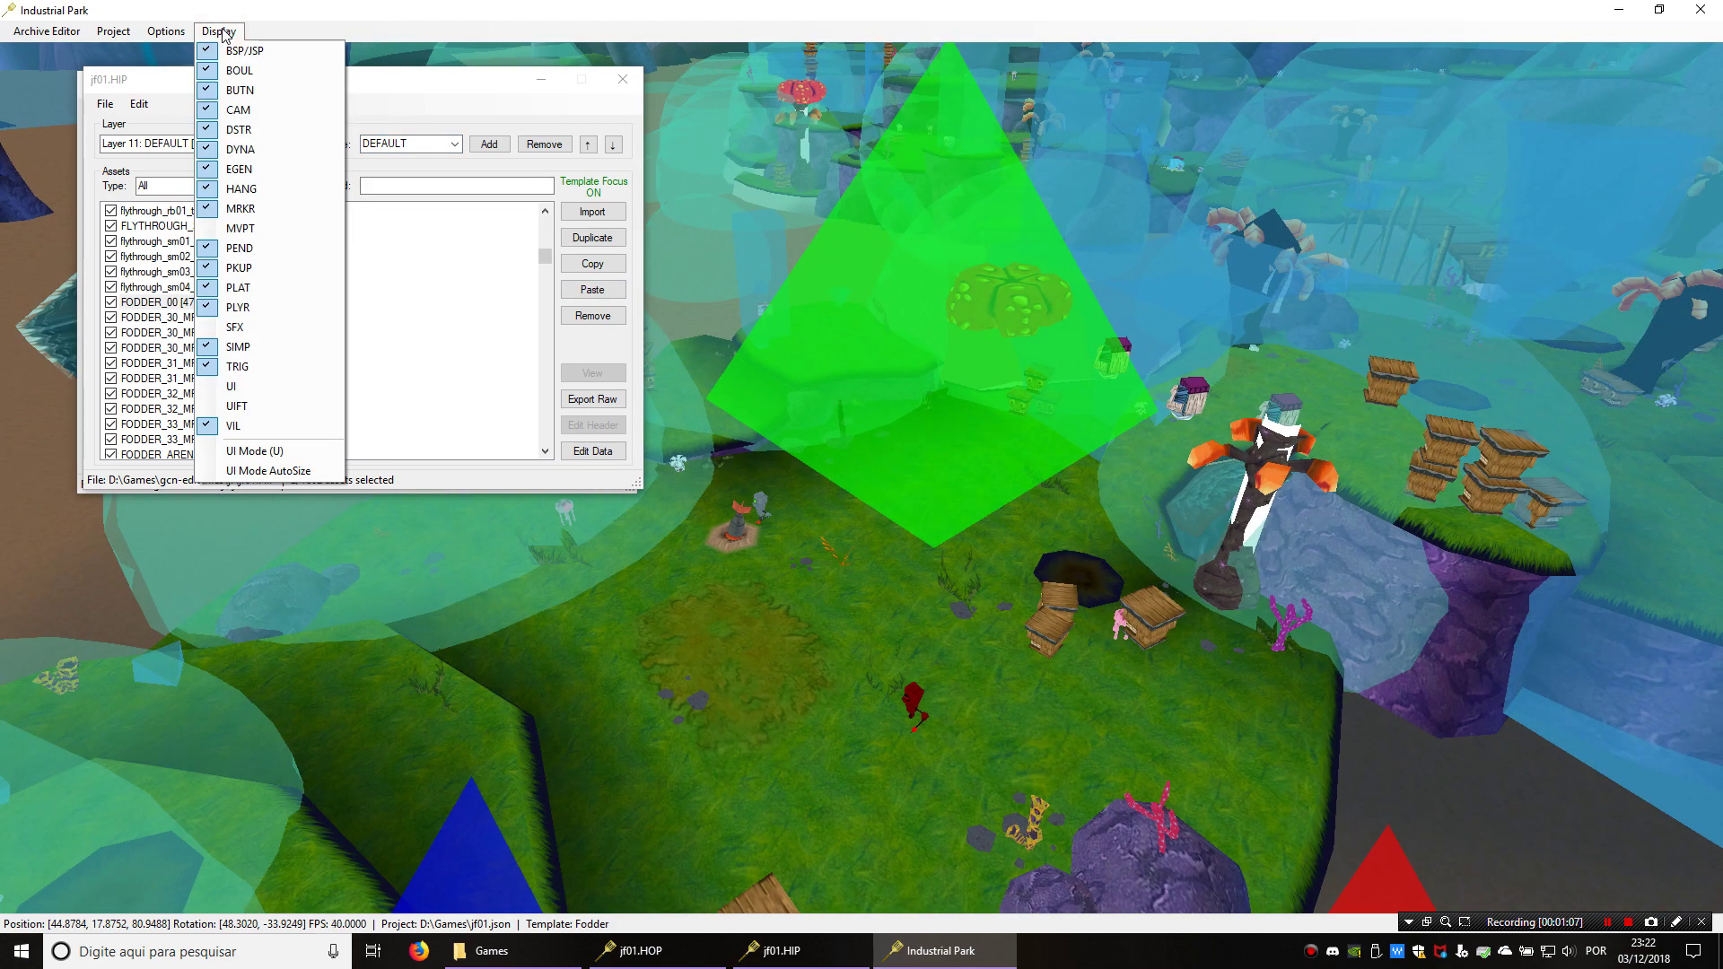
{"action": "left_click", "coordinate": [263, 230]}
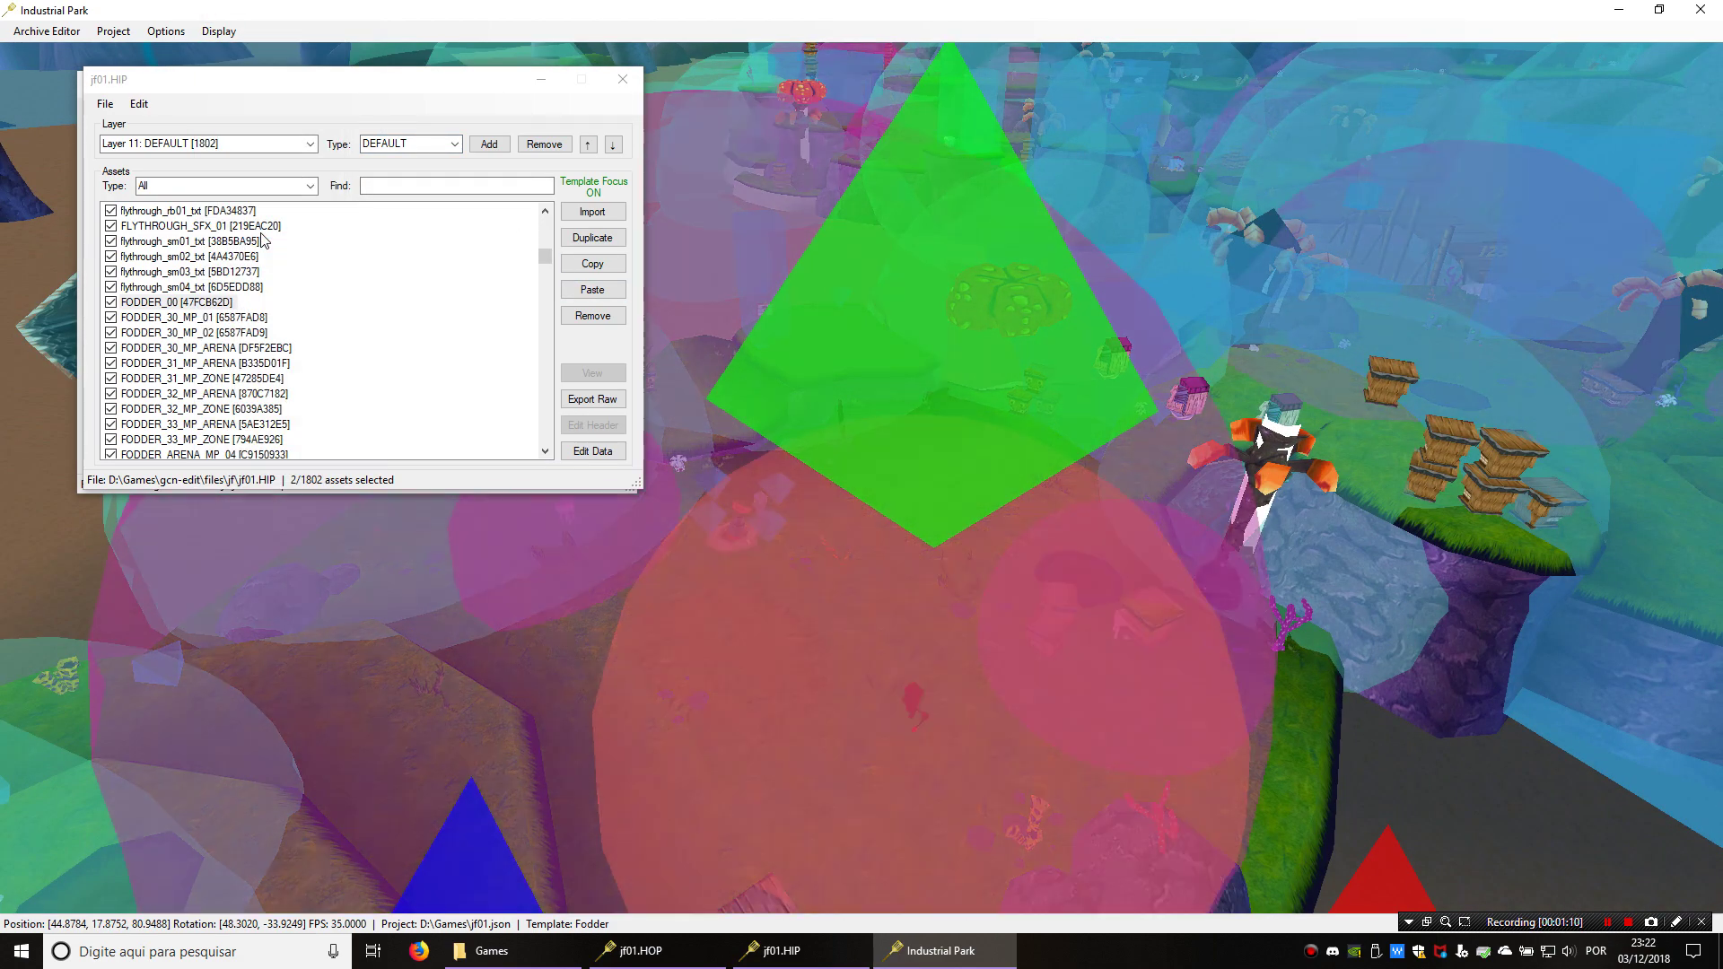
{"action": "scroll", "coordinate": [1037, 549], "scroll_direction": "down", "scroll_amount": 5}
{"action": "middle_click_drag", "start_coordinate": [1039, 551], "coordinate": [1279, 546]}
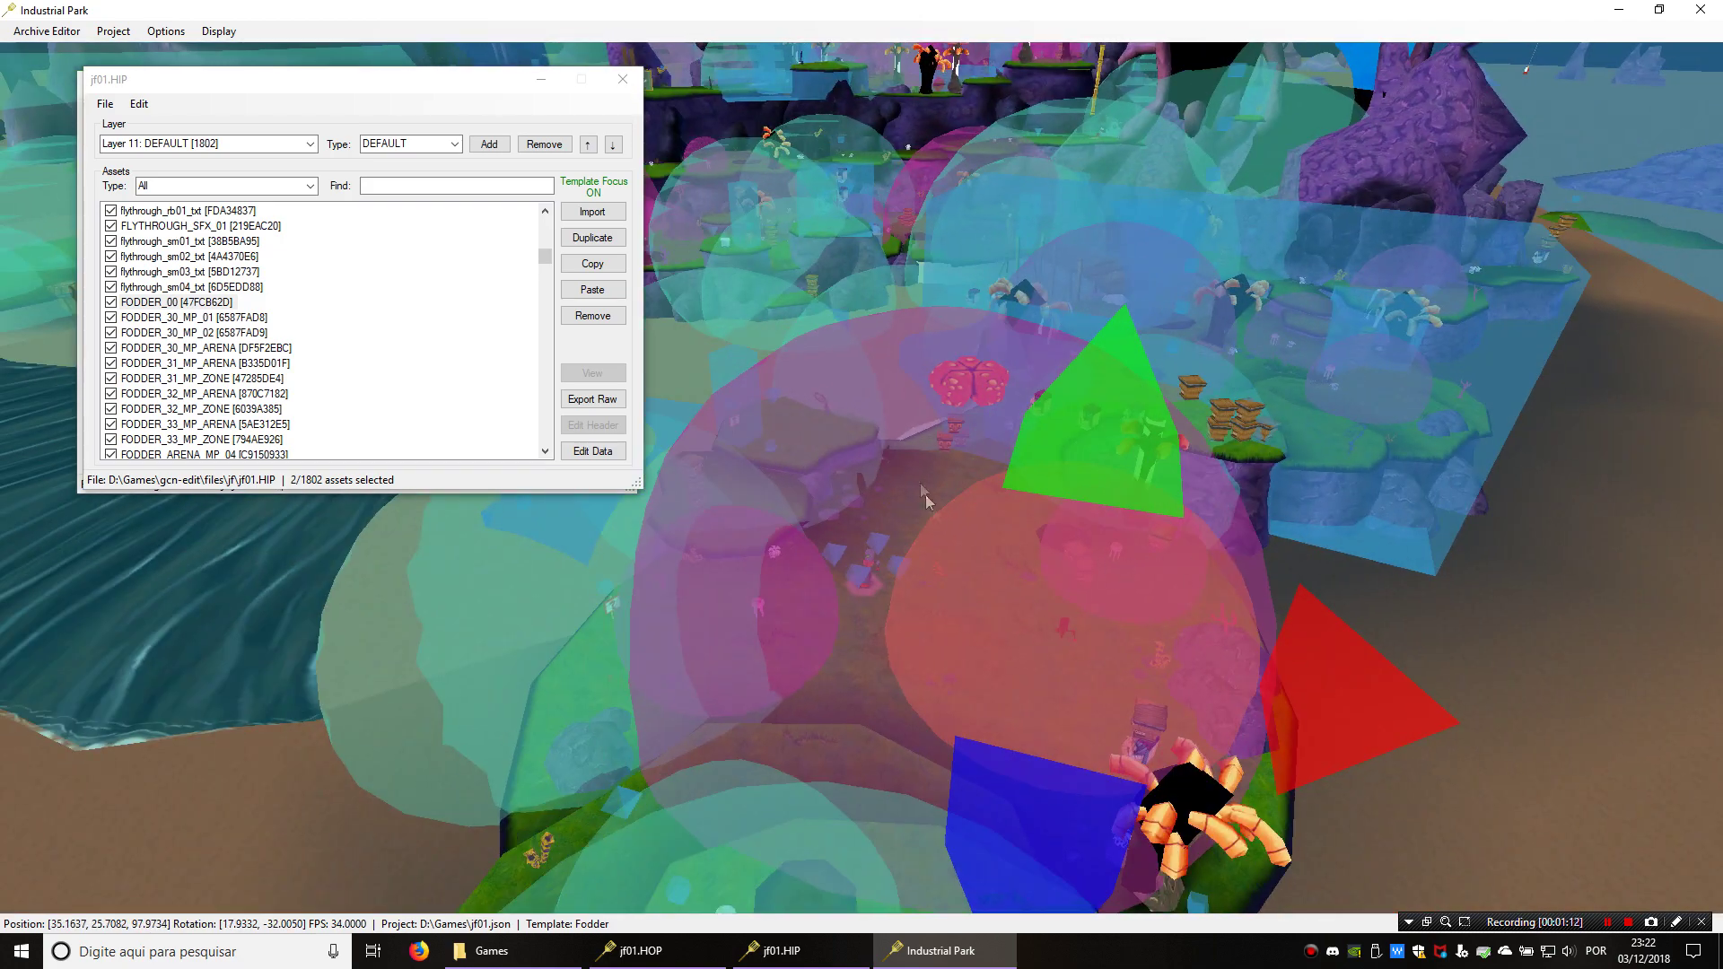
Select the large move-point sphere around the clearing and hide FODDER_ARENA_MP_04 in the asset list
{"action": "left_click", "coordinate": [895, 507]}
{"action": "scroll", "coordinate": [867, 645], "scroll_direction": "down", "scroll_amount": 3}
{"action": "scroll", "coordinate": [923, 621], "scroll_direction": "up", "scroll_amount": 3}
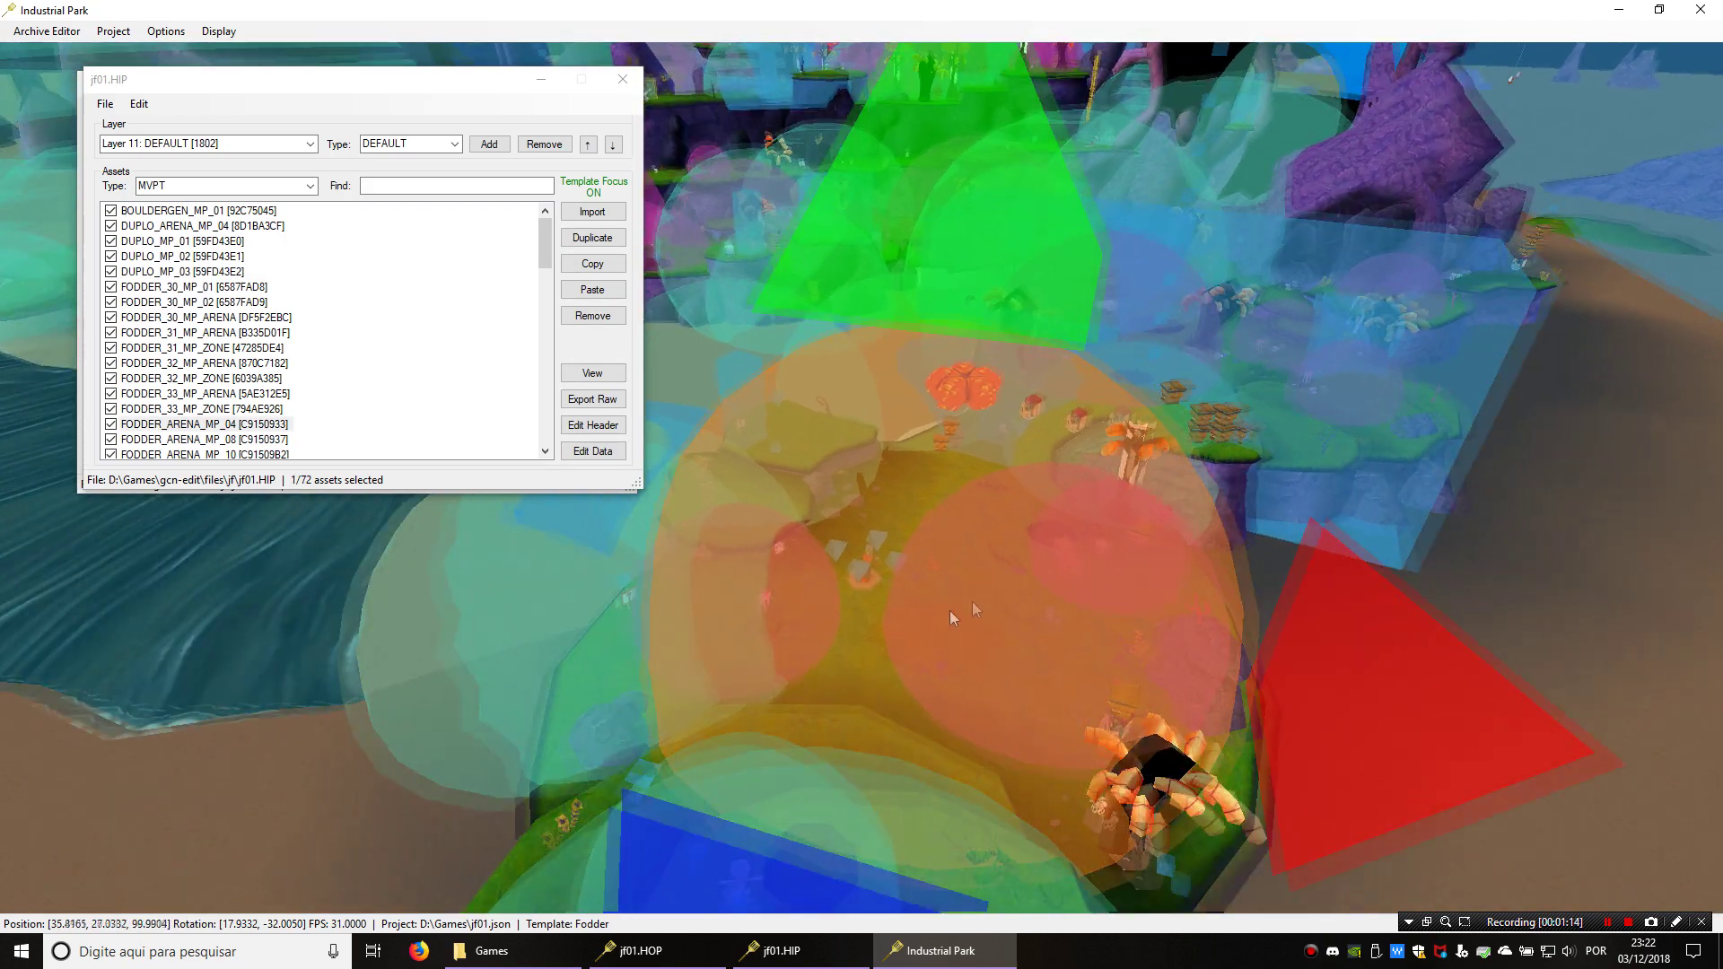
{"action": "middle_click_drag", "start_coordinate": [923, 621], "coordinate": [958, 649]}
{"action": "right_click_drag", "start_coordinate": [967, 640], "coordinate": [480, 503]}
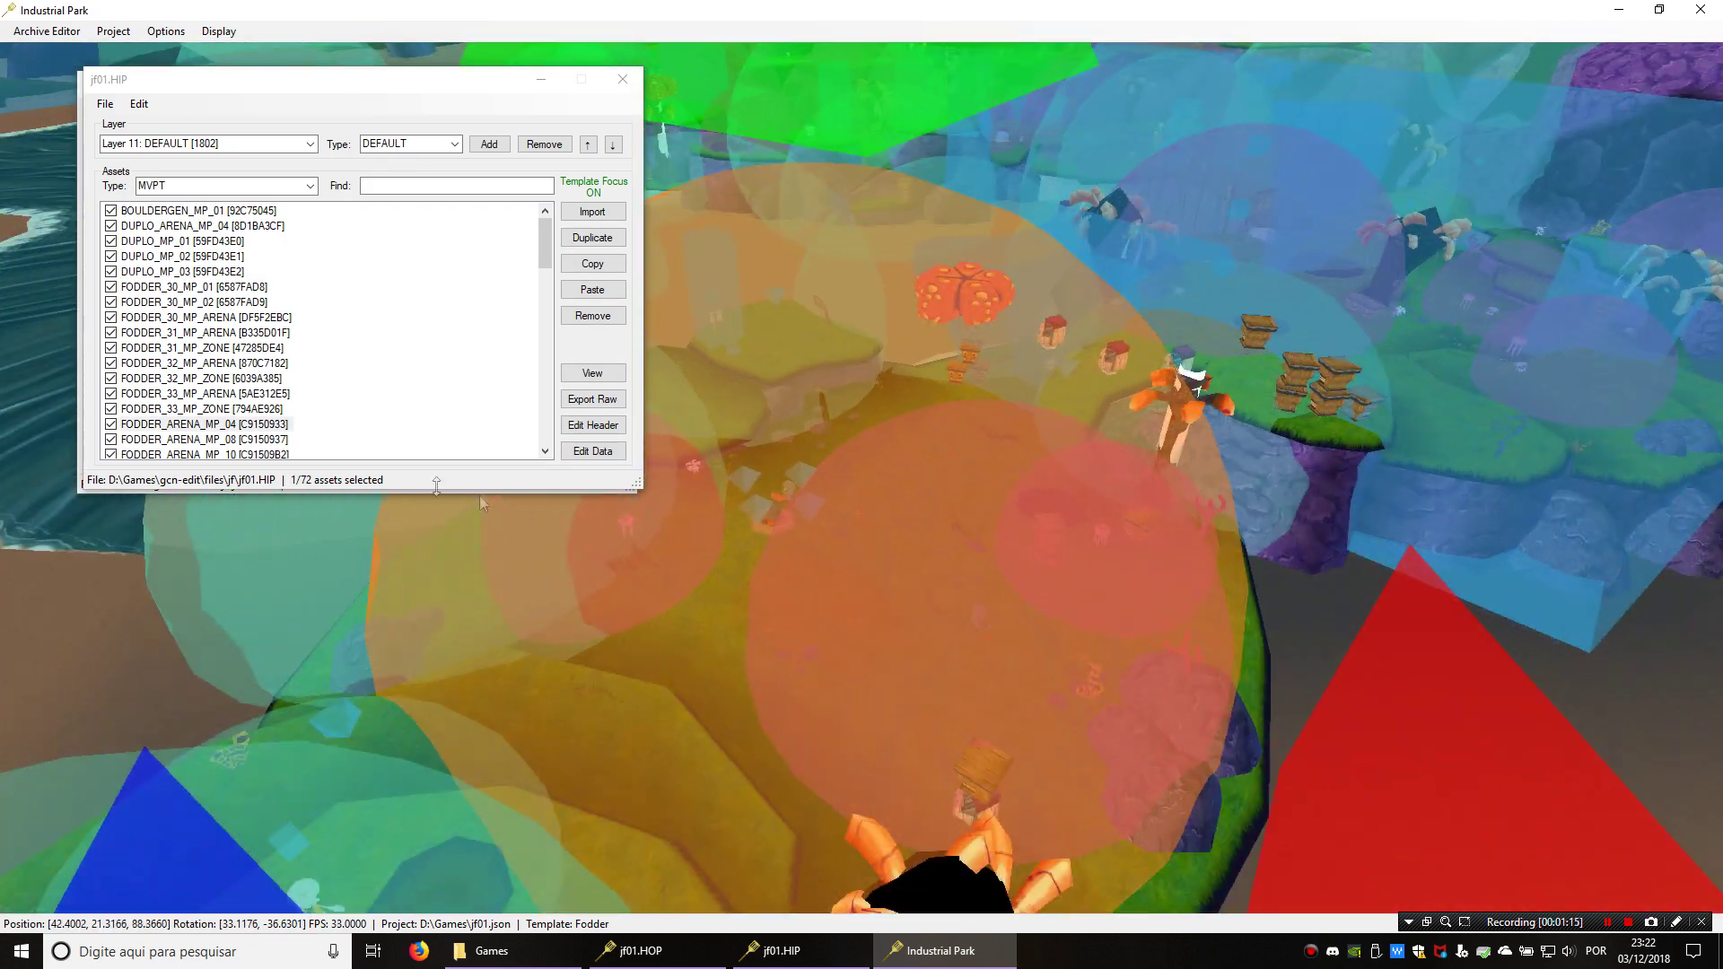
{"action": "left_click", "coordinate": [111, 424]}
{"action": "right_click_drag", "start_coordinate": [778, 637], "coordinate": [977, 610]}
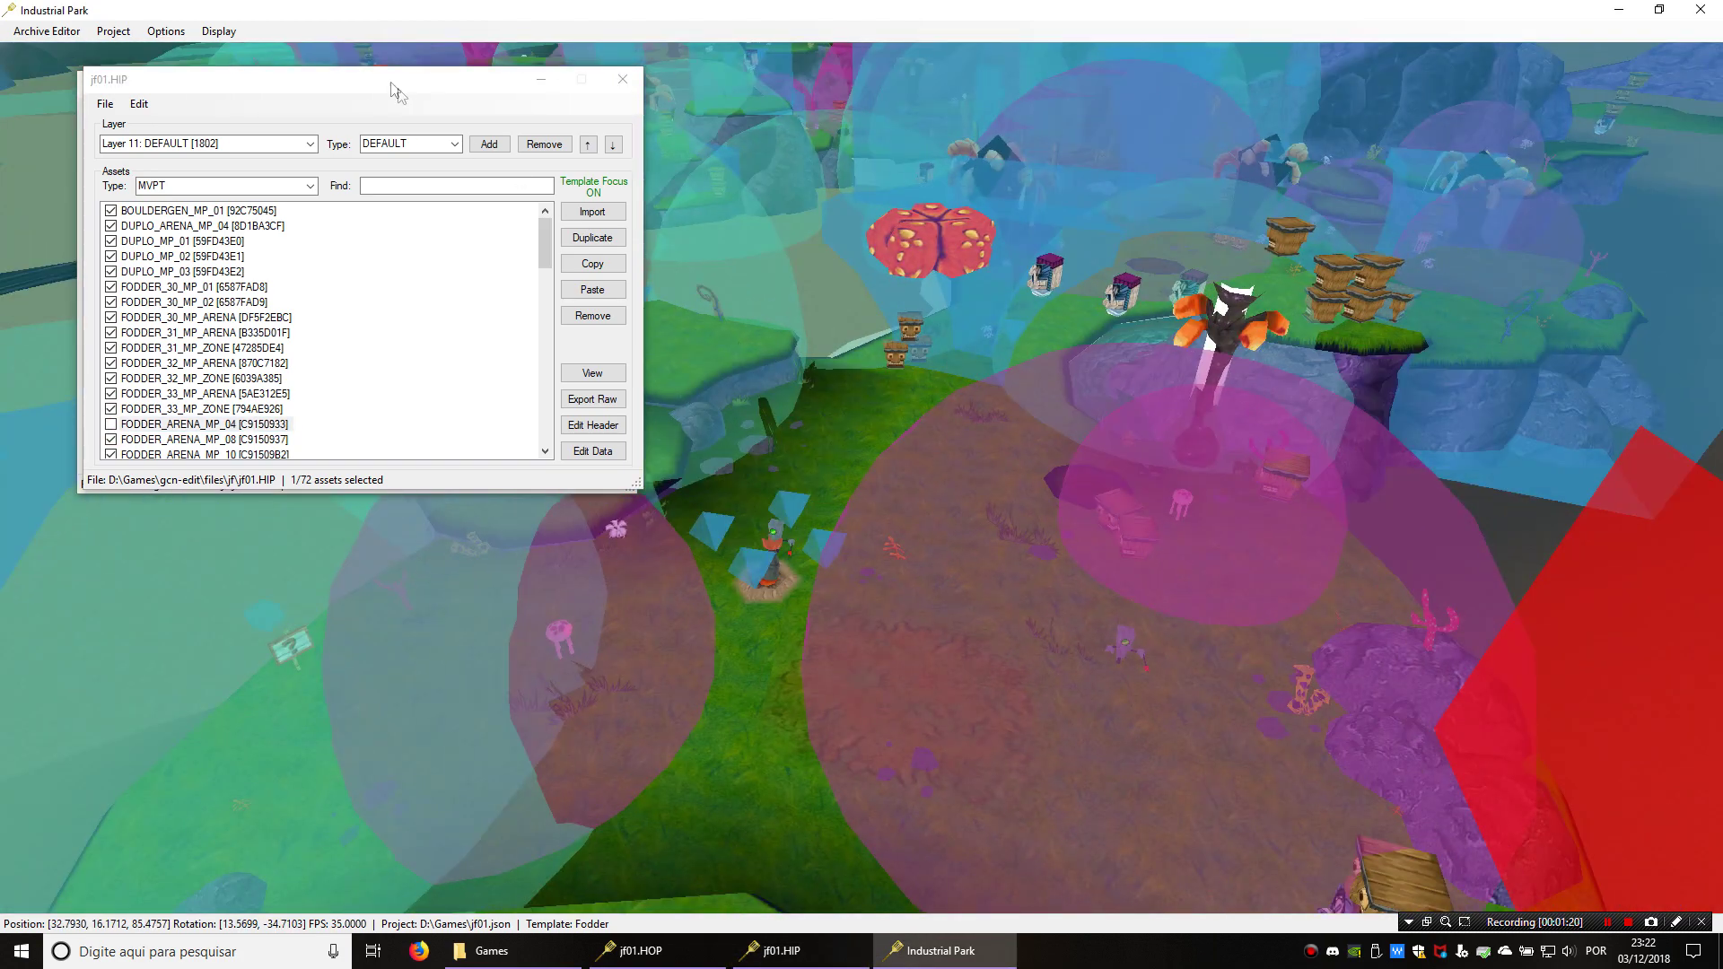
Turn off the display of TRIG assets in the level view
{"action": "left_click", "coordinate": [218, 32]}
{"action": "left_click", "coordinate": [255, 368]}
{"action": "right_click_drag", "start_coordinate": [987, 502], "coordinate": [1106, 562]}
{"action": "scroll", "coordinate": [863, 643], "scroll_direction": "up", "scroll_amount": 3}
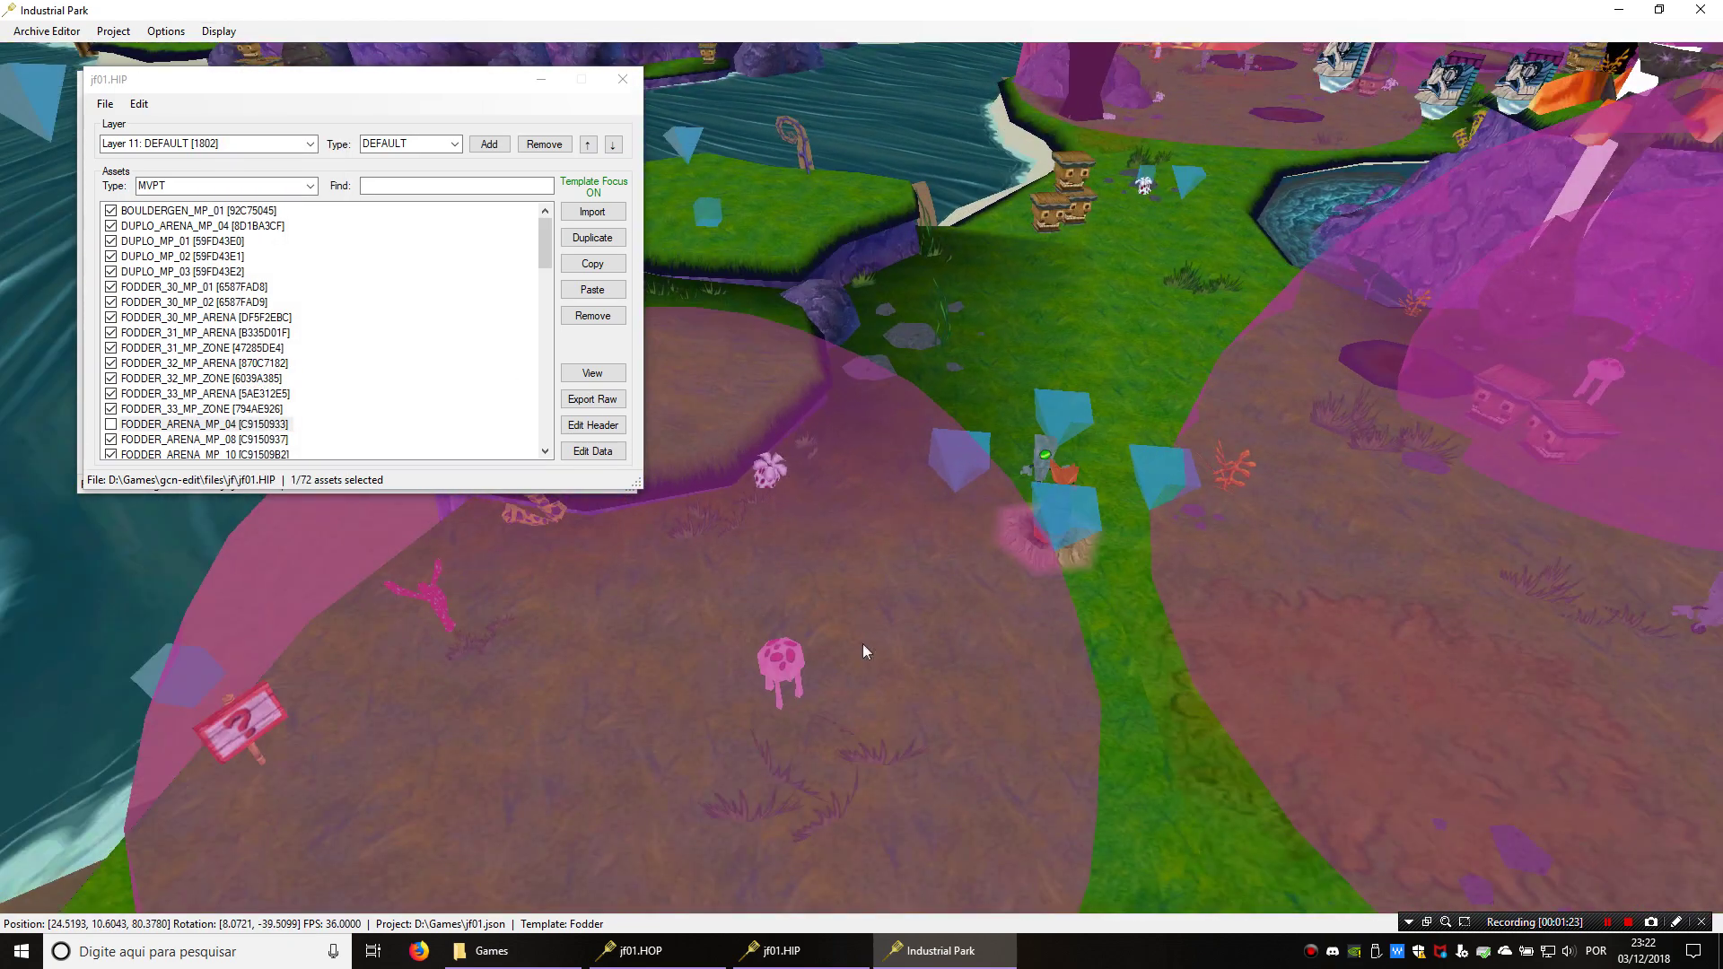
Select the neighbouring move-point sphere, pink jellyfish, ROBOT_FODDER_NPC_01 and the four pyramid markers around it, hide them all and clear the selection
{"action": "left_click", "coordinate": [786, 648]}
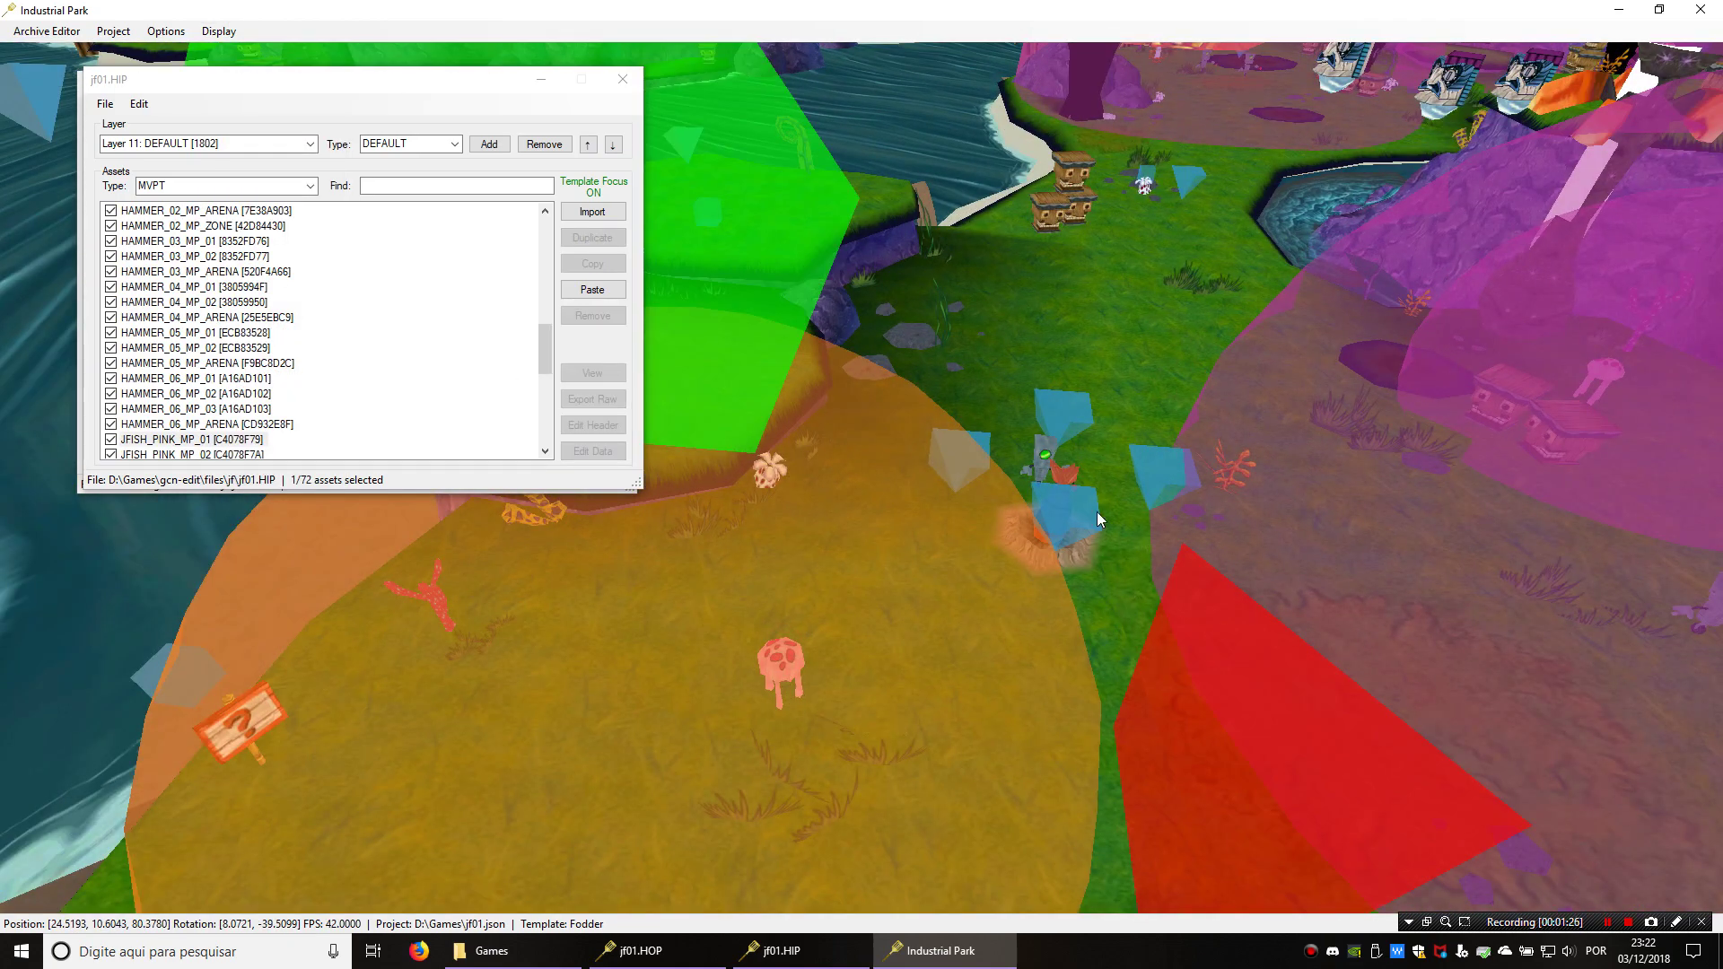
{"action": "left_click", "coordinate": [1147, 470], "text": "ctrl"}
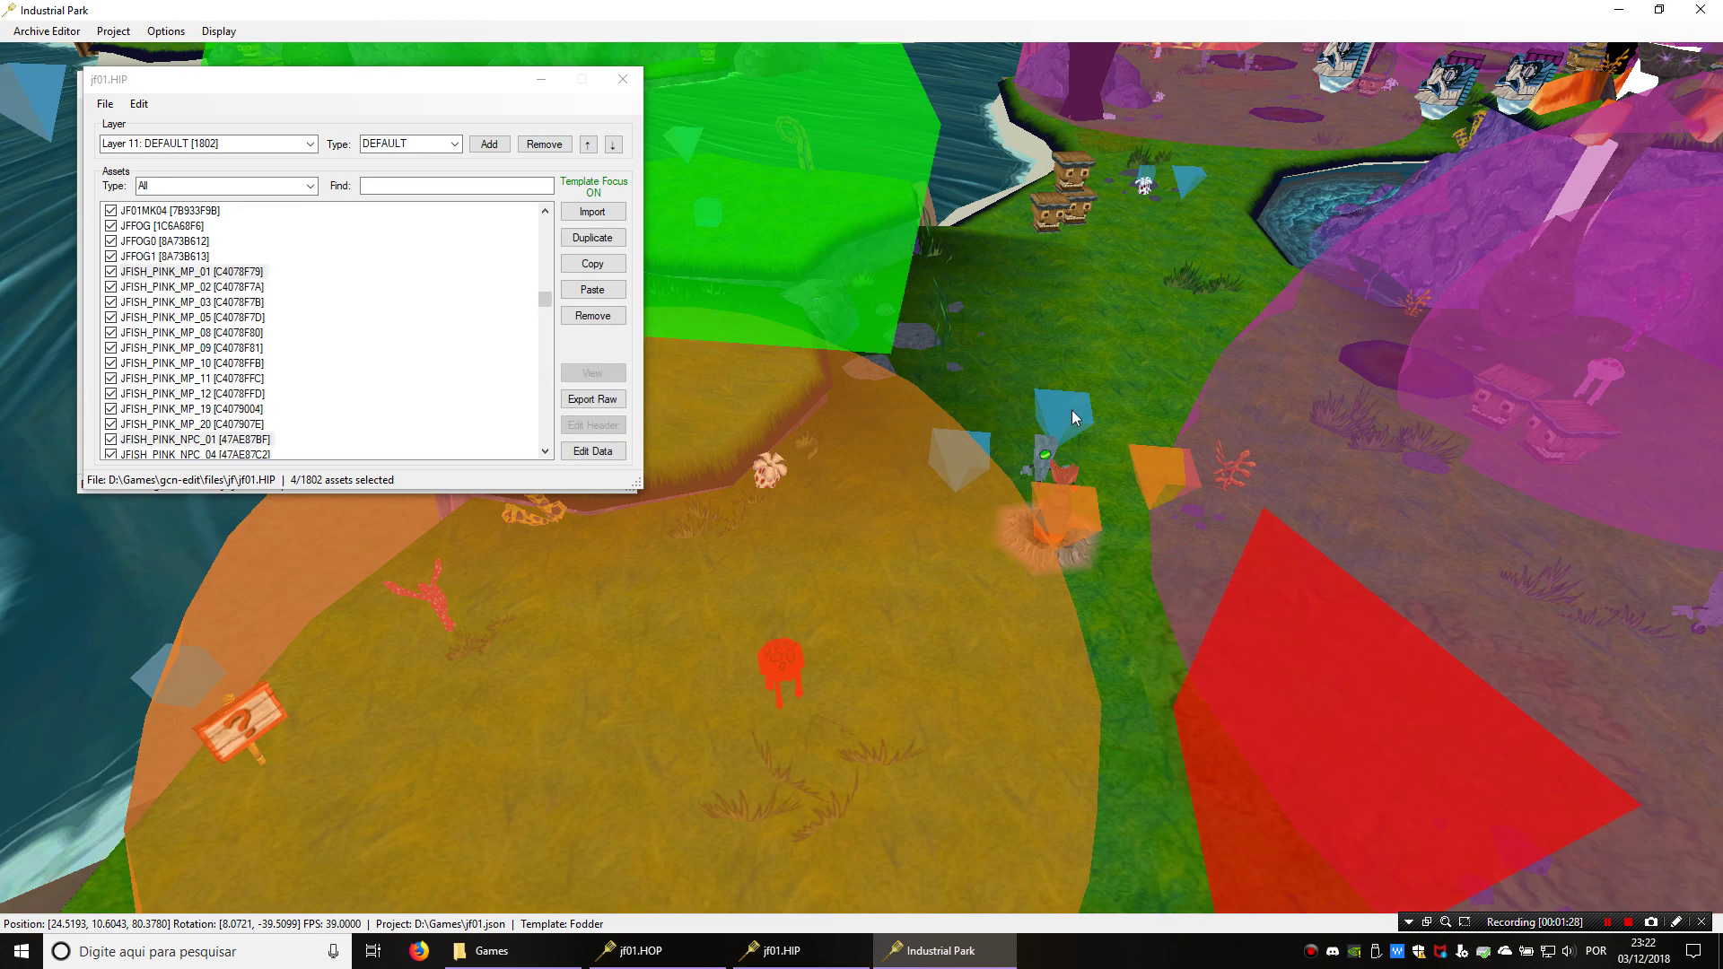
{"action": "left_click", "coordinate": [1068, 407], "text": "ctrl"}
{"action": "left_click", "coordinate": [1043, 446], "text": "ctrl"}
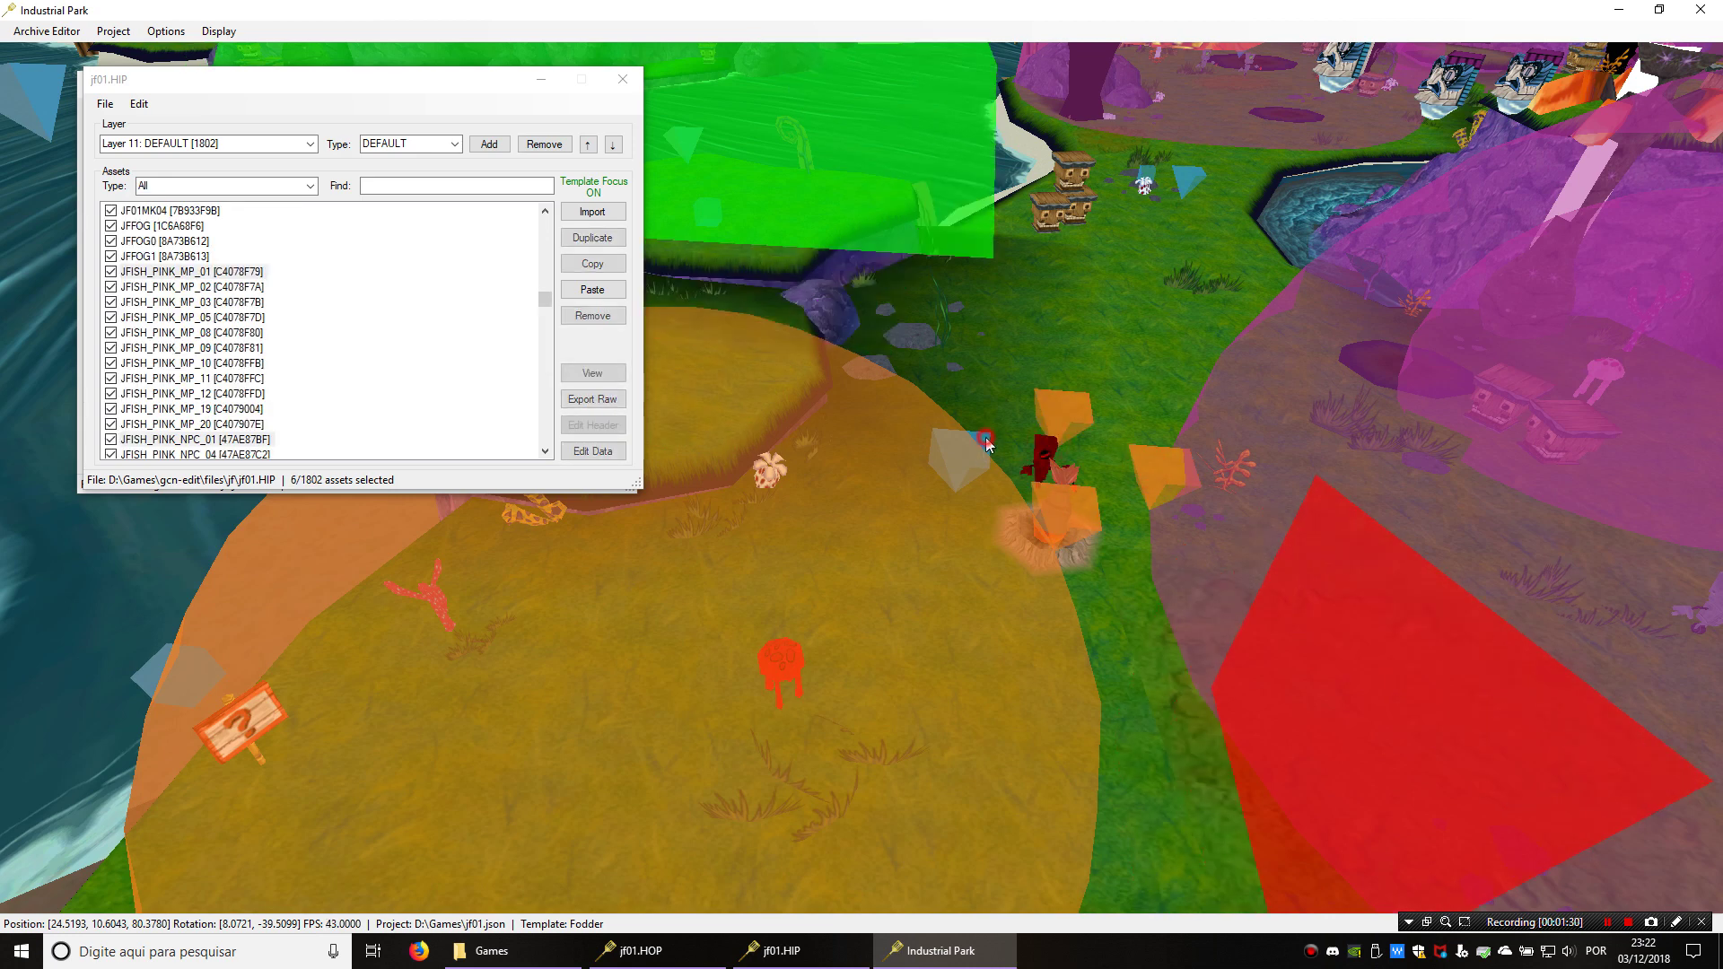
{"action": "left_click", "coordinate": [983, 449], "text": "ctrl"}
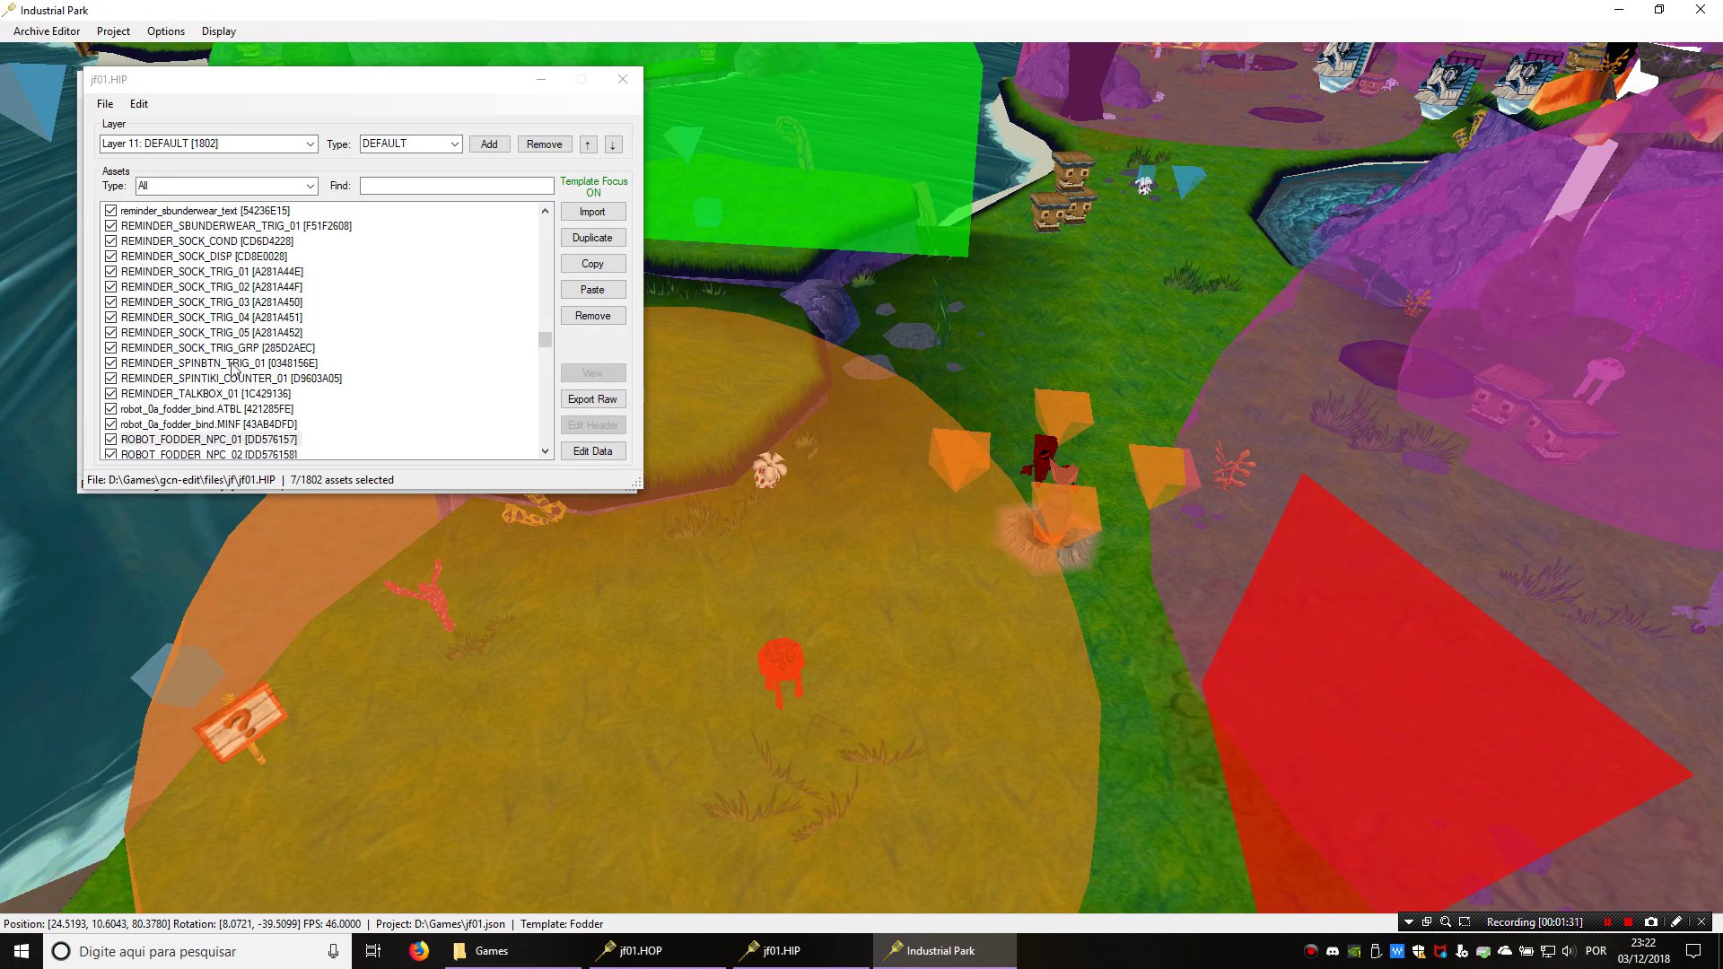
{"action": "left_click", "coordinate": [112, 438]}
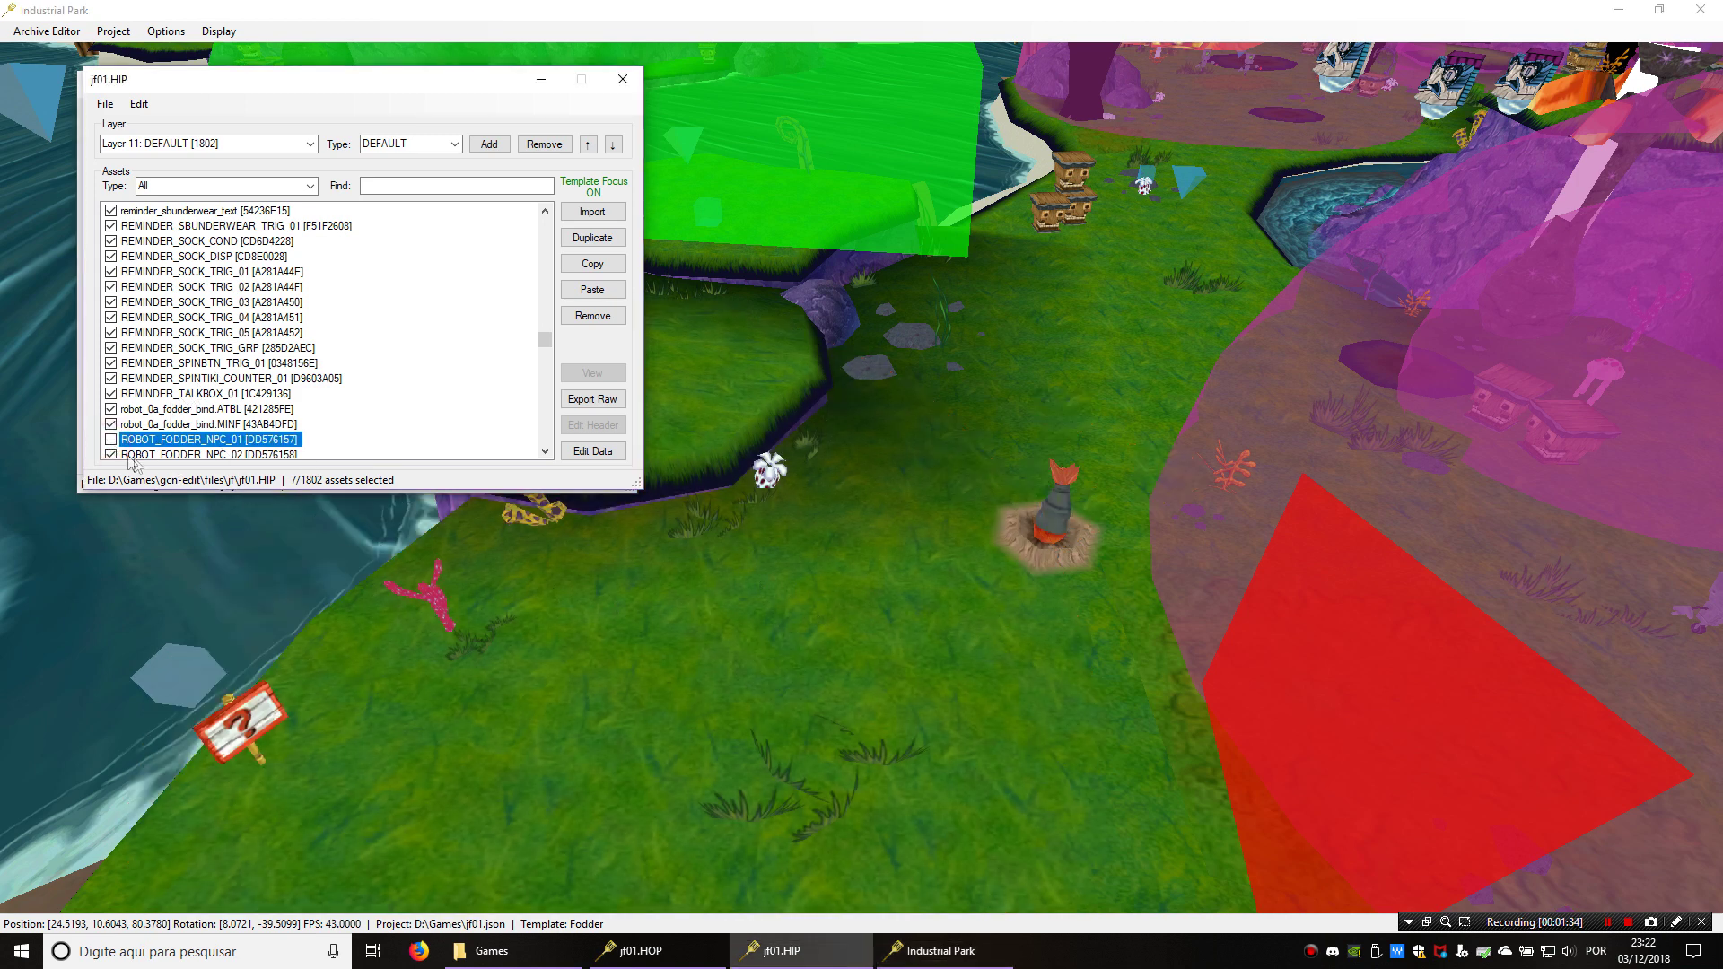
{"action": "scroll", "coordinate": [130, 462], "scroll_direction": "down", "scroll_amount": 2}
{"action": "left_click", "coordinate": [382, 360]}
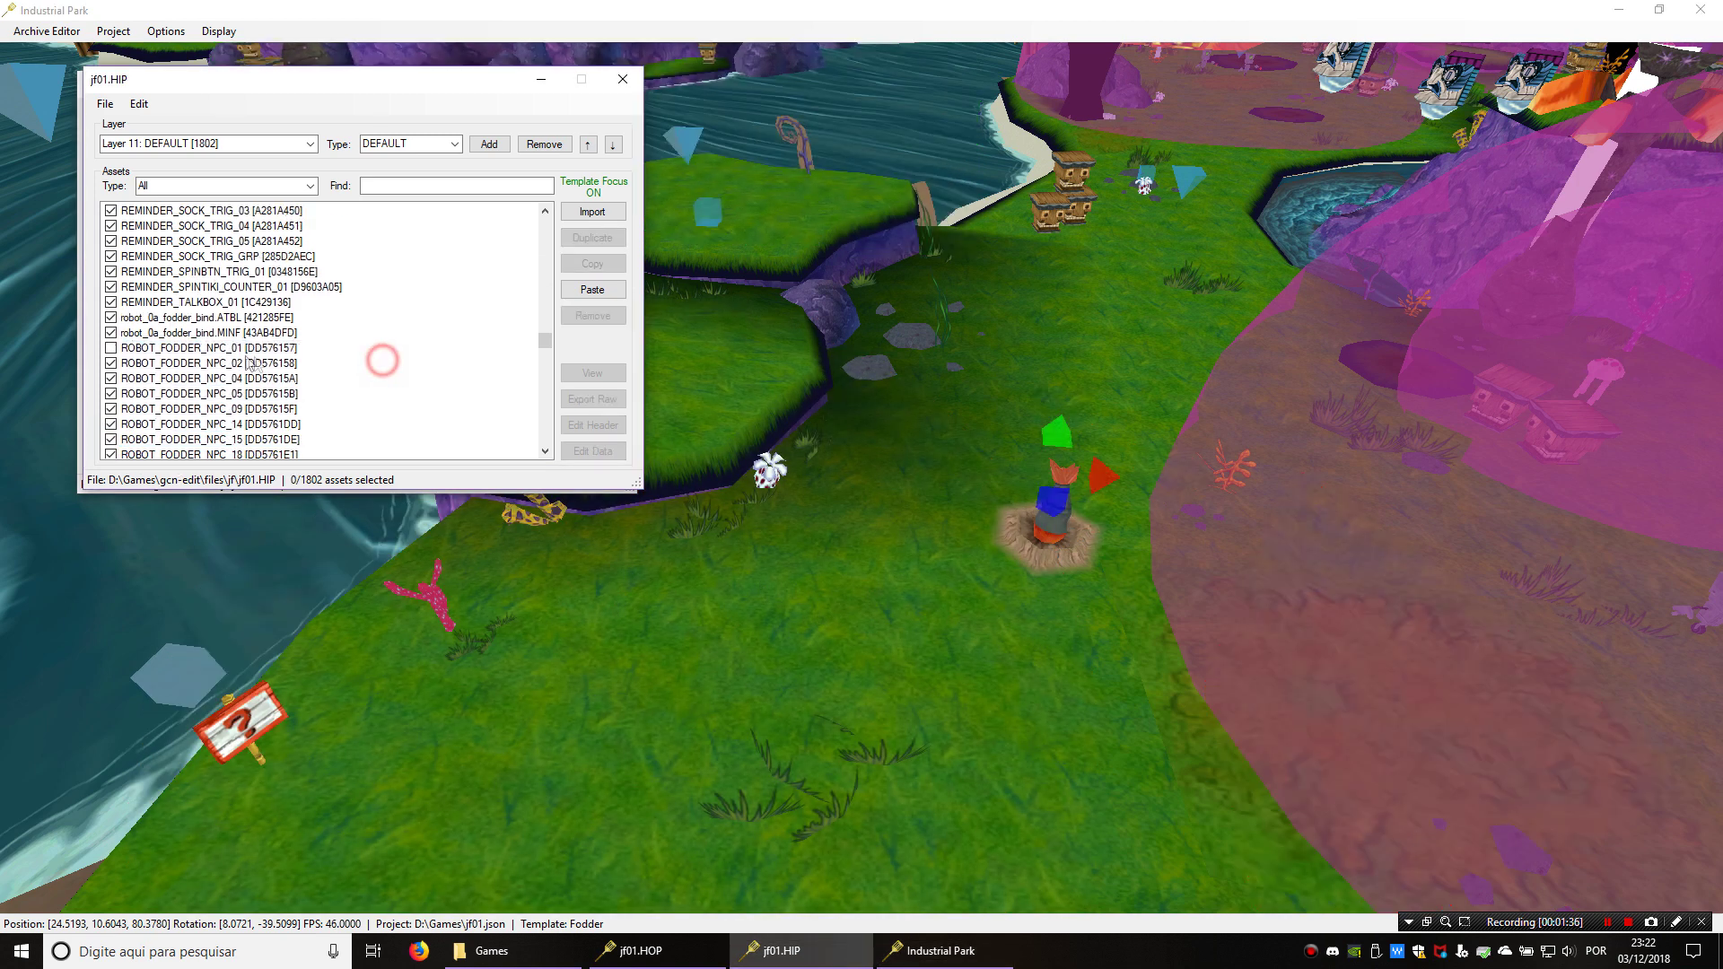
{"action": "left_click", "coordinate": [135, 348]}
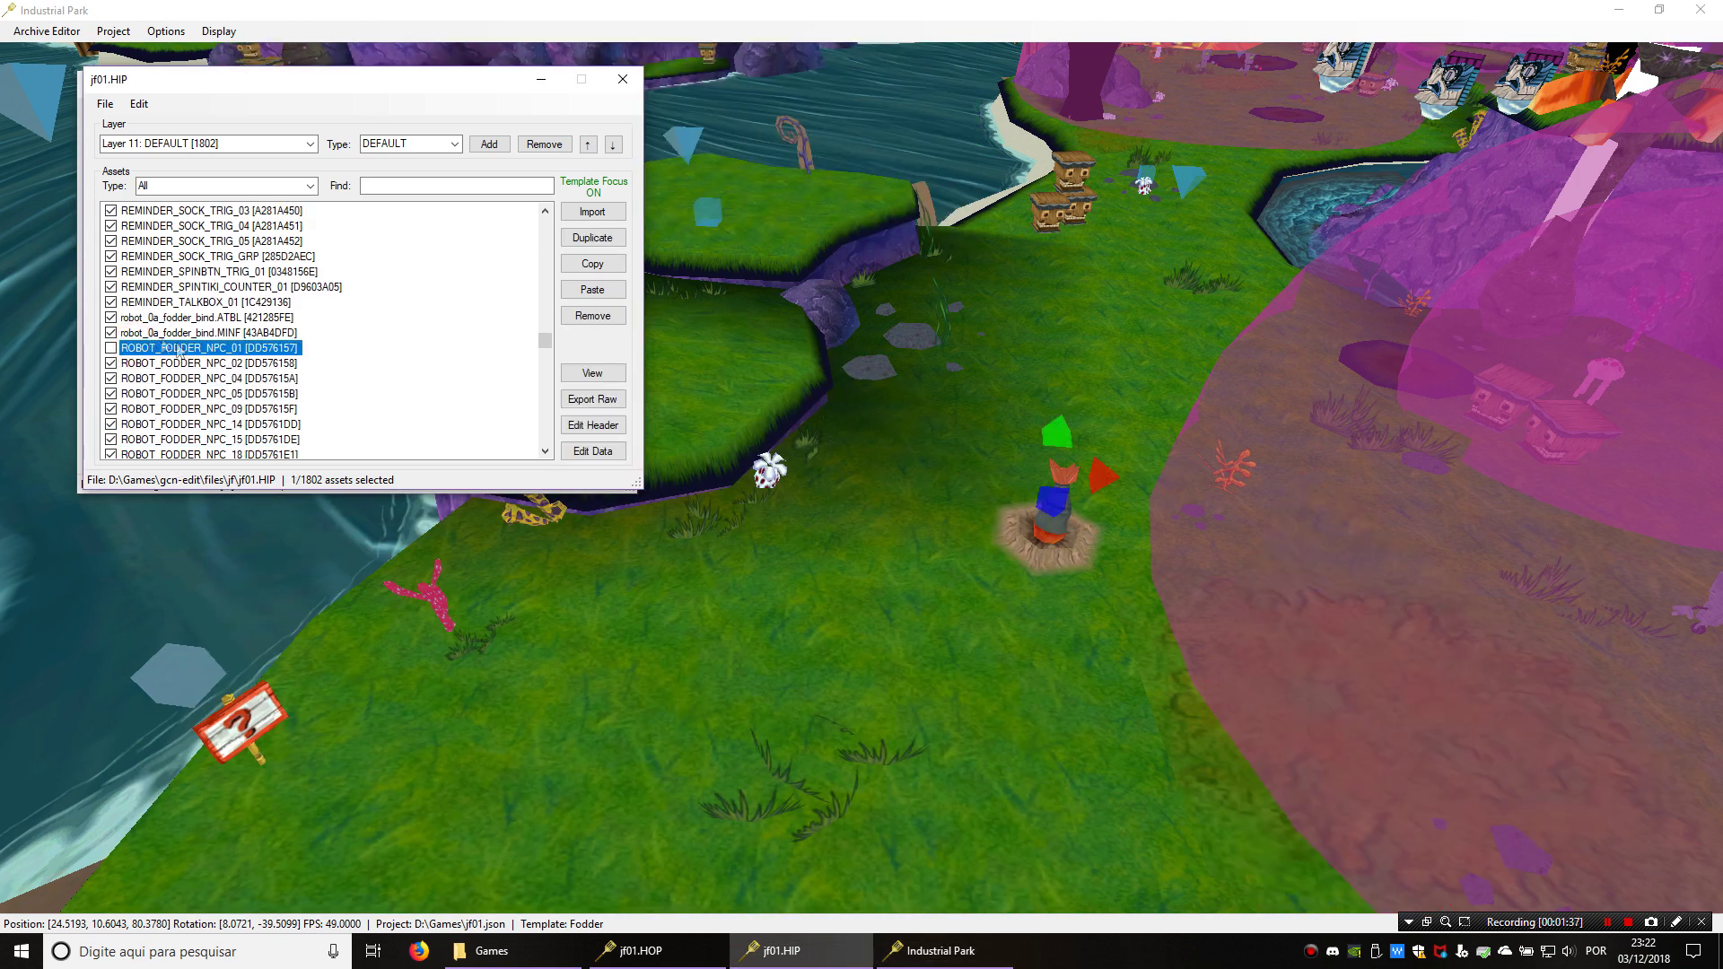
{"action": "left_click", "coordinate": [418, 346]}
Select the large move-point sphere surrounding the newly added Fodder in the clearing
{"action": "middle_click_drag", "start_coordinate": [858, 639], "coordinate": [842, 570]}
{"action": "scroll", "coordinate": [842, 570], "scroll_direction": "down", "scroll_amount": 3}
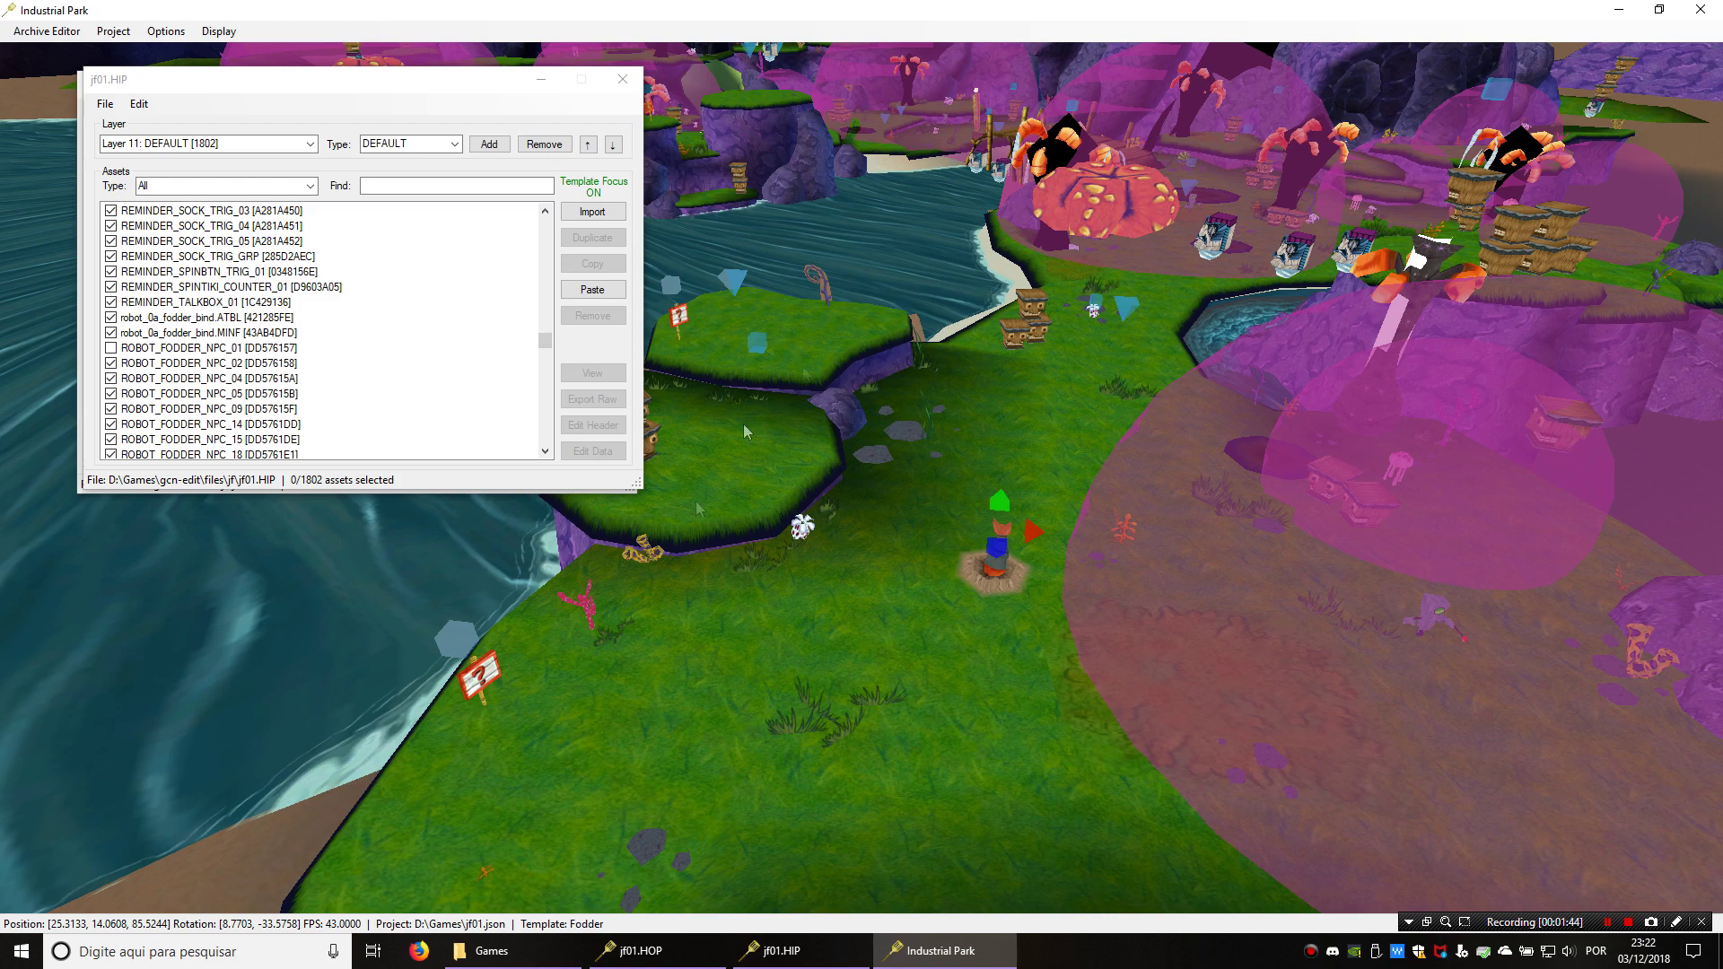
{"action": "scroll", "coordinate": [973, 520], "scroll_direction": "down", "scroll_amount": 3}
{"action": "middle_click_drag", "start_coordinate": [999, 516], "coordinate": [1026, 616]}
{"action": "scroll", "coordinate": [972, 521], "scroll_direction": "up", "scroll_amount": 3}
{"action": "key", "text": "w"}
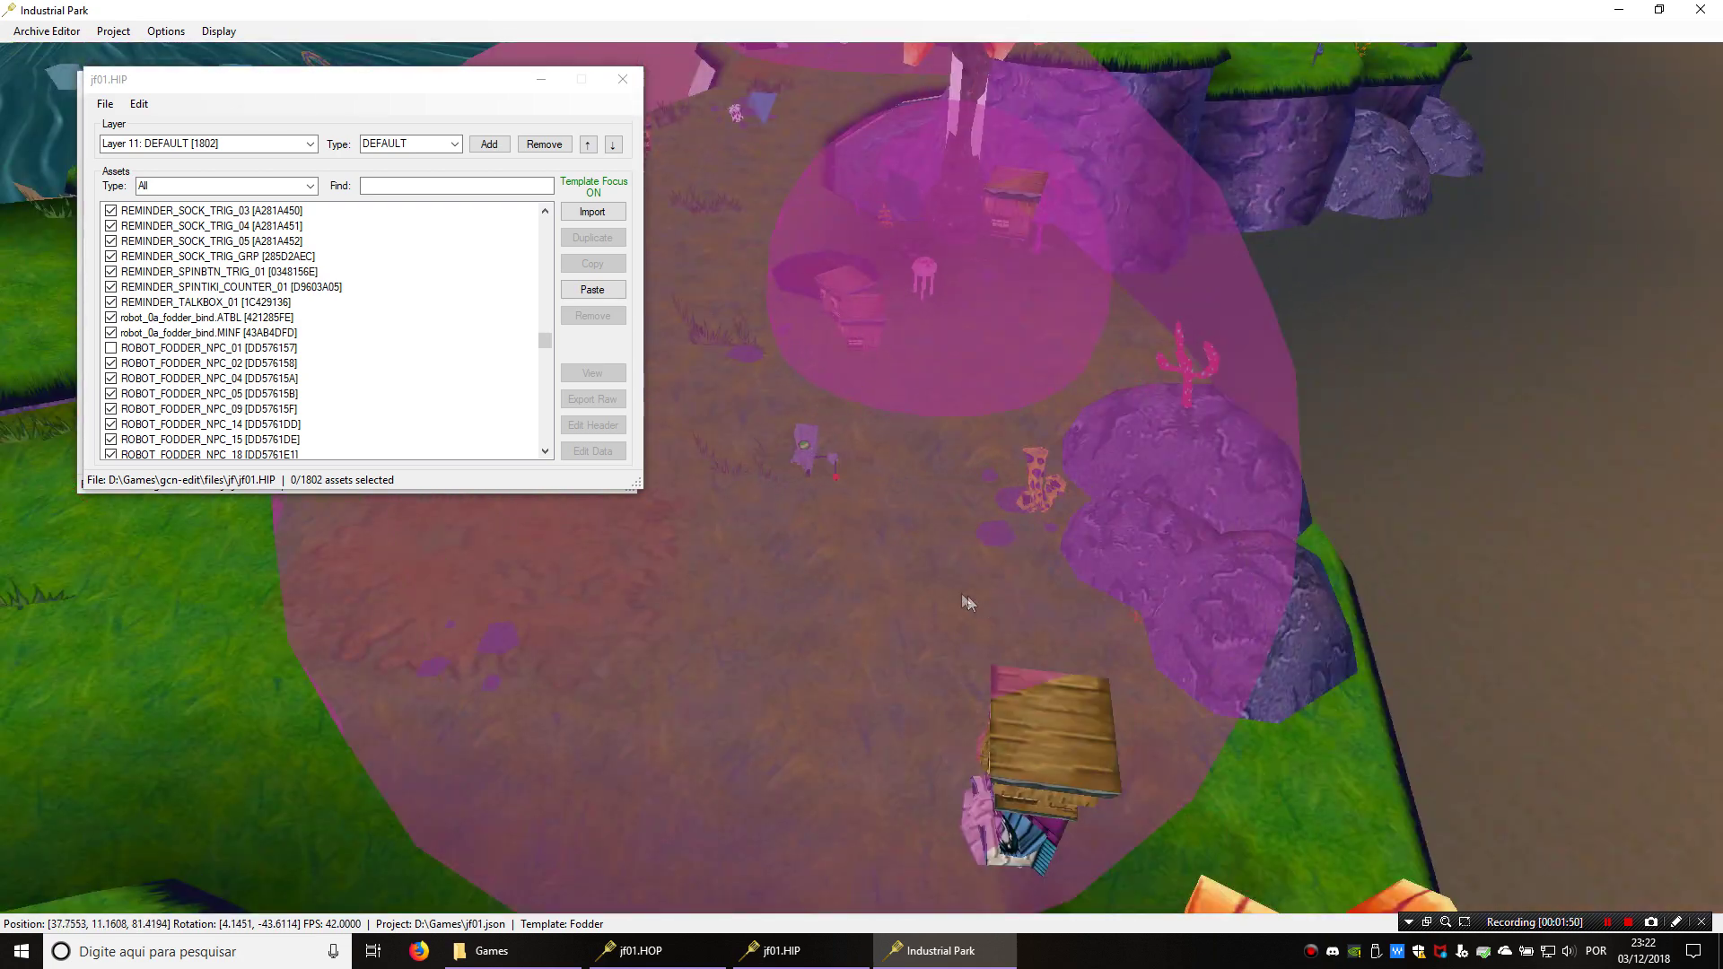
{"action": "left_click", "coordinate": [803, 447]}
{"action": "middle_click_drag", "start_coordinate": [831, 536], "coordinate": [826, 490]}
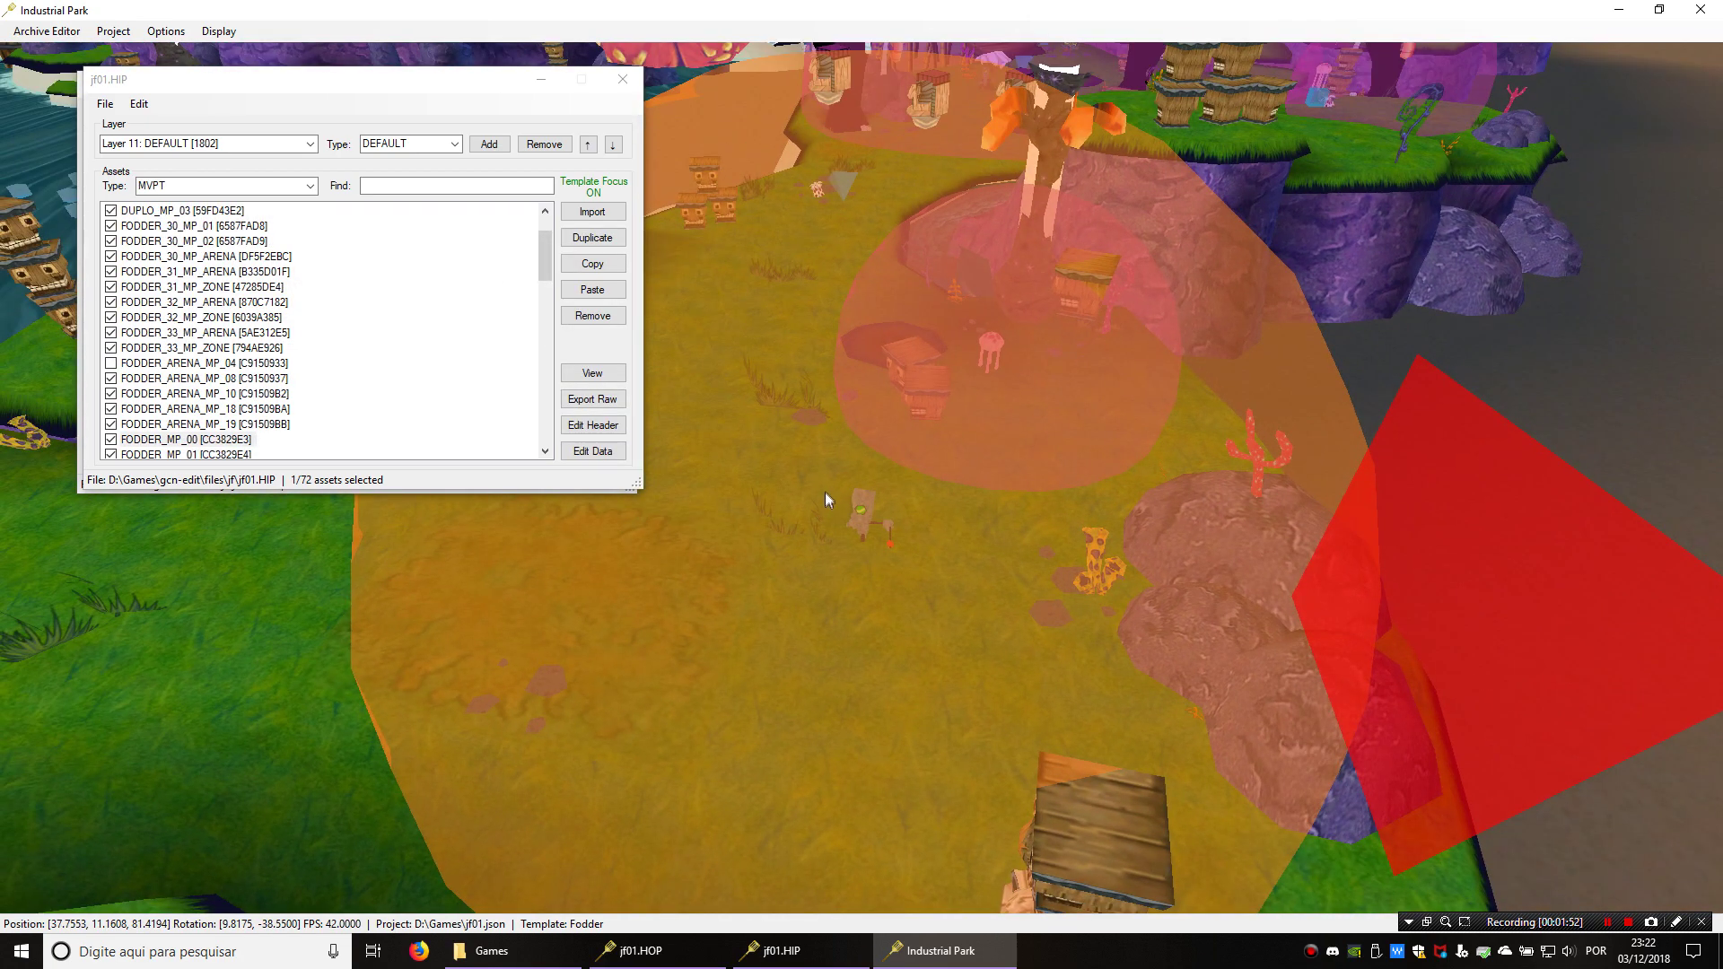
Select the FODDER_00 enemy and move it sideways within the surrounding move-point sphere
{"action": "scroll", "coordinate": [844, 507], "scroll_direction": "up", "scroll_amount": 5}
{"action": "left_click", "coordinate": [862, 528]}
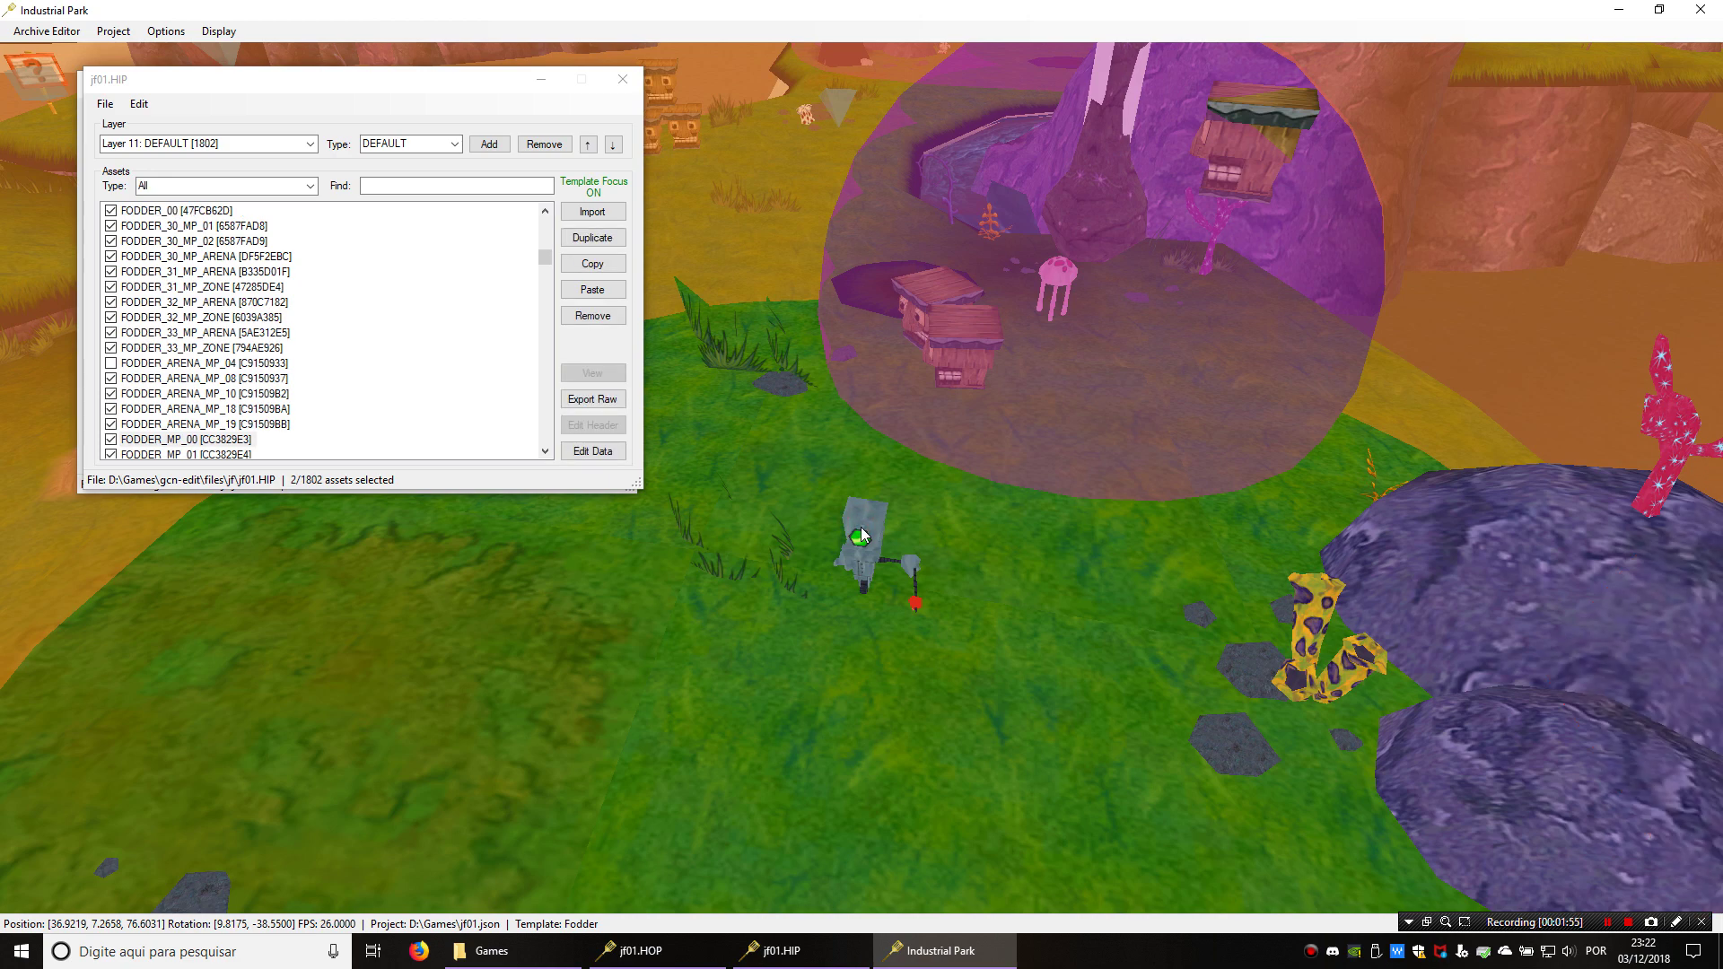
{"action": "scroll", "coordinate": [860, 530], "scroll_direction": "down", "scroll_amount": 5}
{"action": "left_click", "coordinate": [859, 525]}
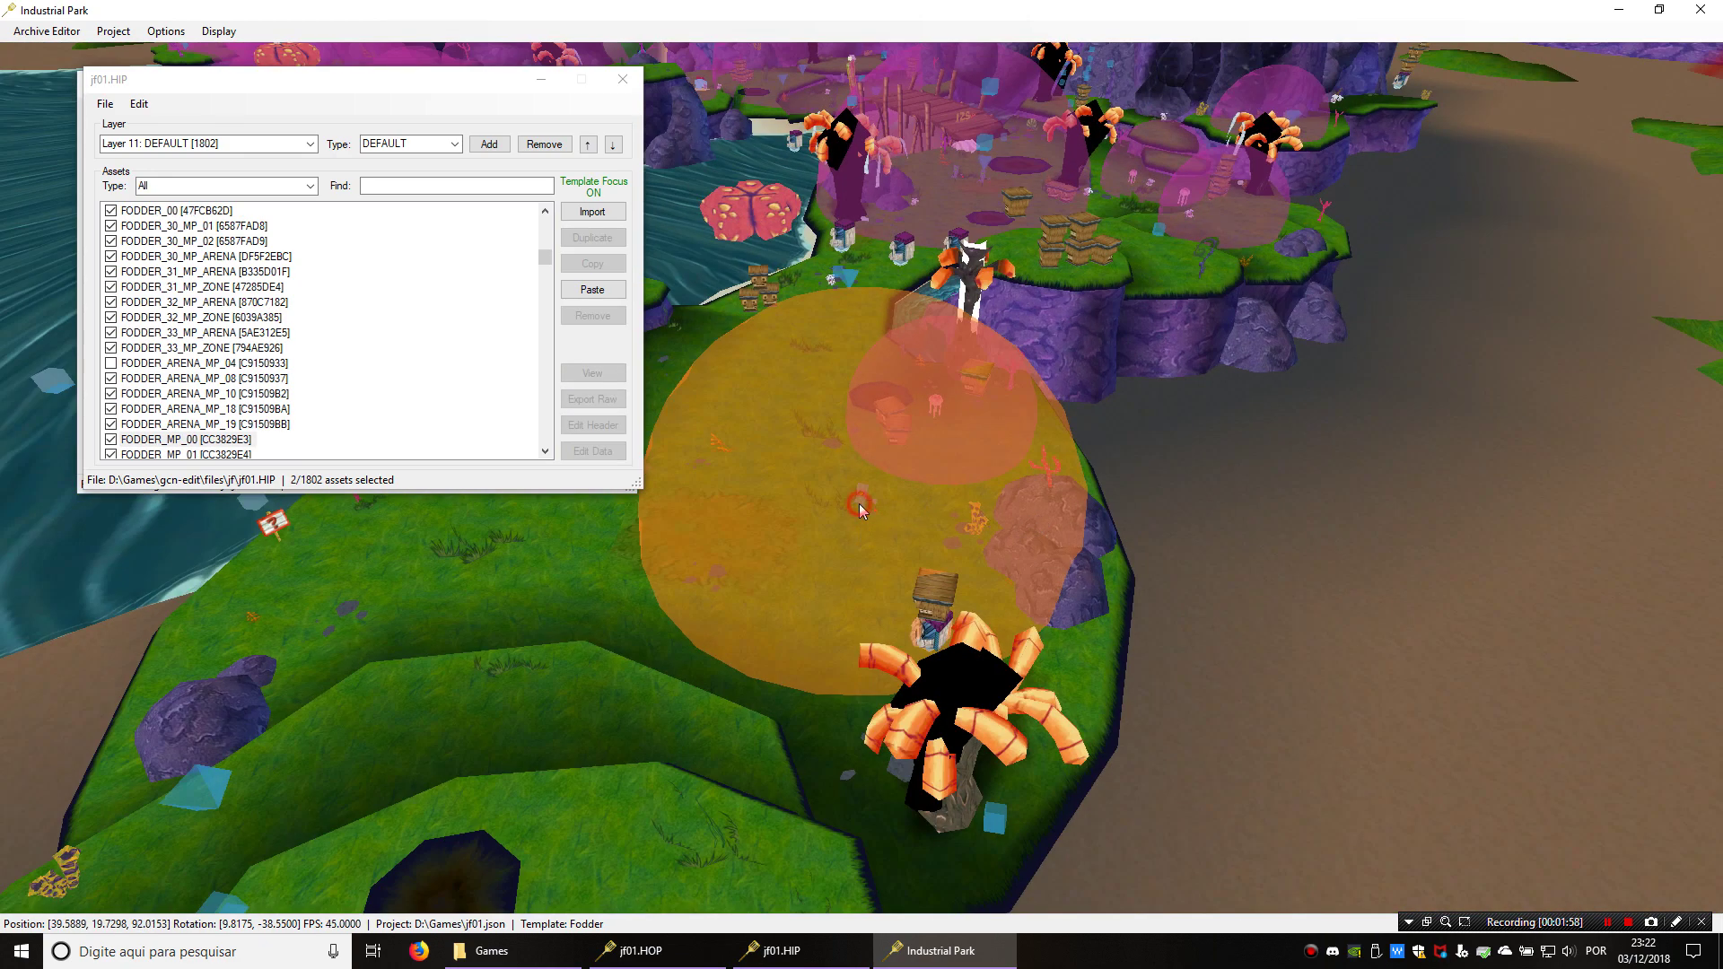
{"action": "left_click", "coordinate": [858, 514]}
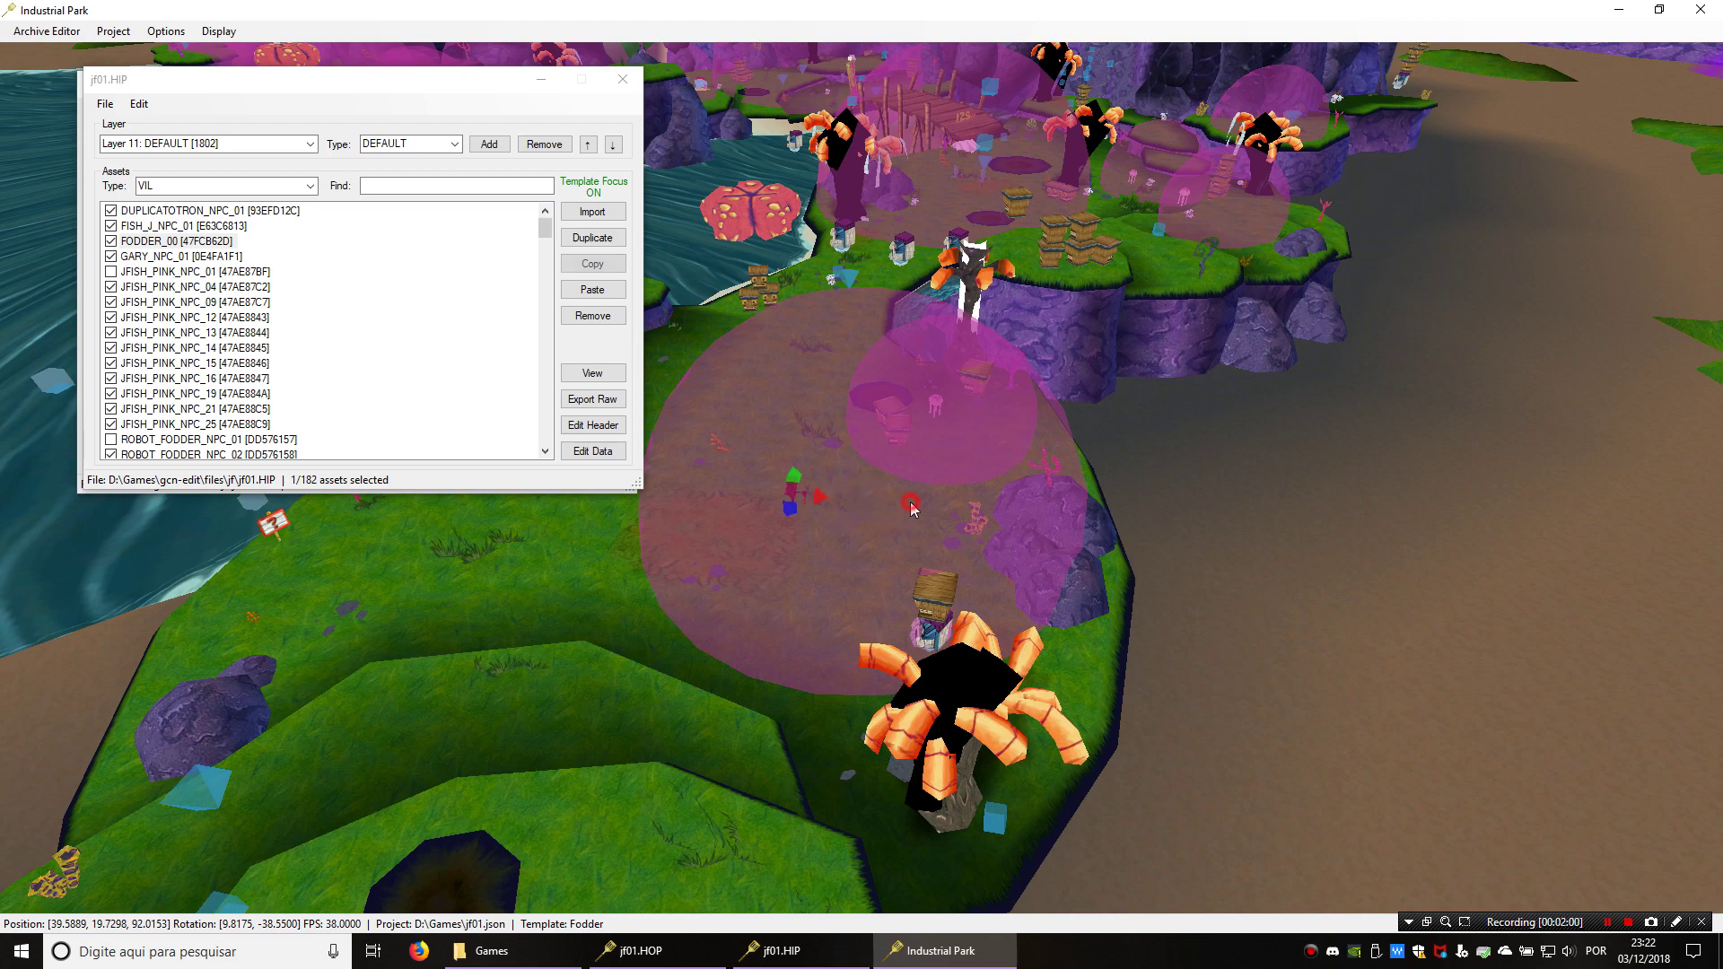
Select the FODDER_MP_00 move-point sphere, open its asset data, and place the enlarged data window clear of the clearing
{"action": "left_click", "coordinate": [867, 521]}
{"action": "key", "text": "a"}
{"action": "scroll", "coordinate": [387, 346], "scroll_direction": "down", "scroll_amount": 1}
{"action": "middle_click_drag", "start_coordinate": [912, 467], "coordinate": [901, 513]}
{"action": "scroll", "coordinate": [901, 514], "scroll_direction": "up", "scroll_amount": 3}
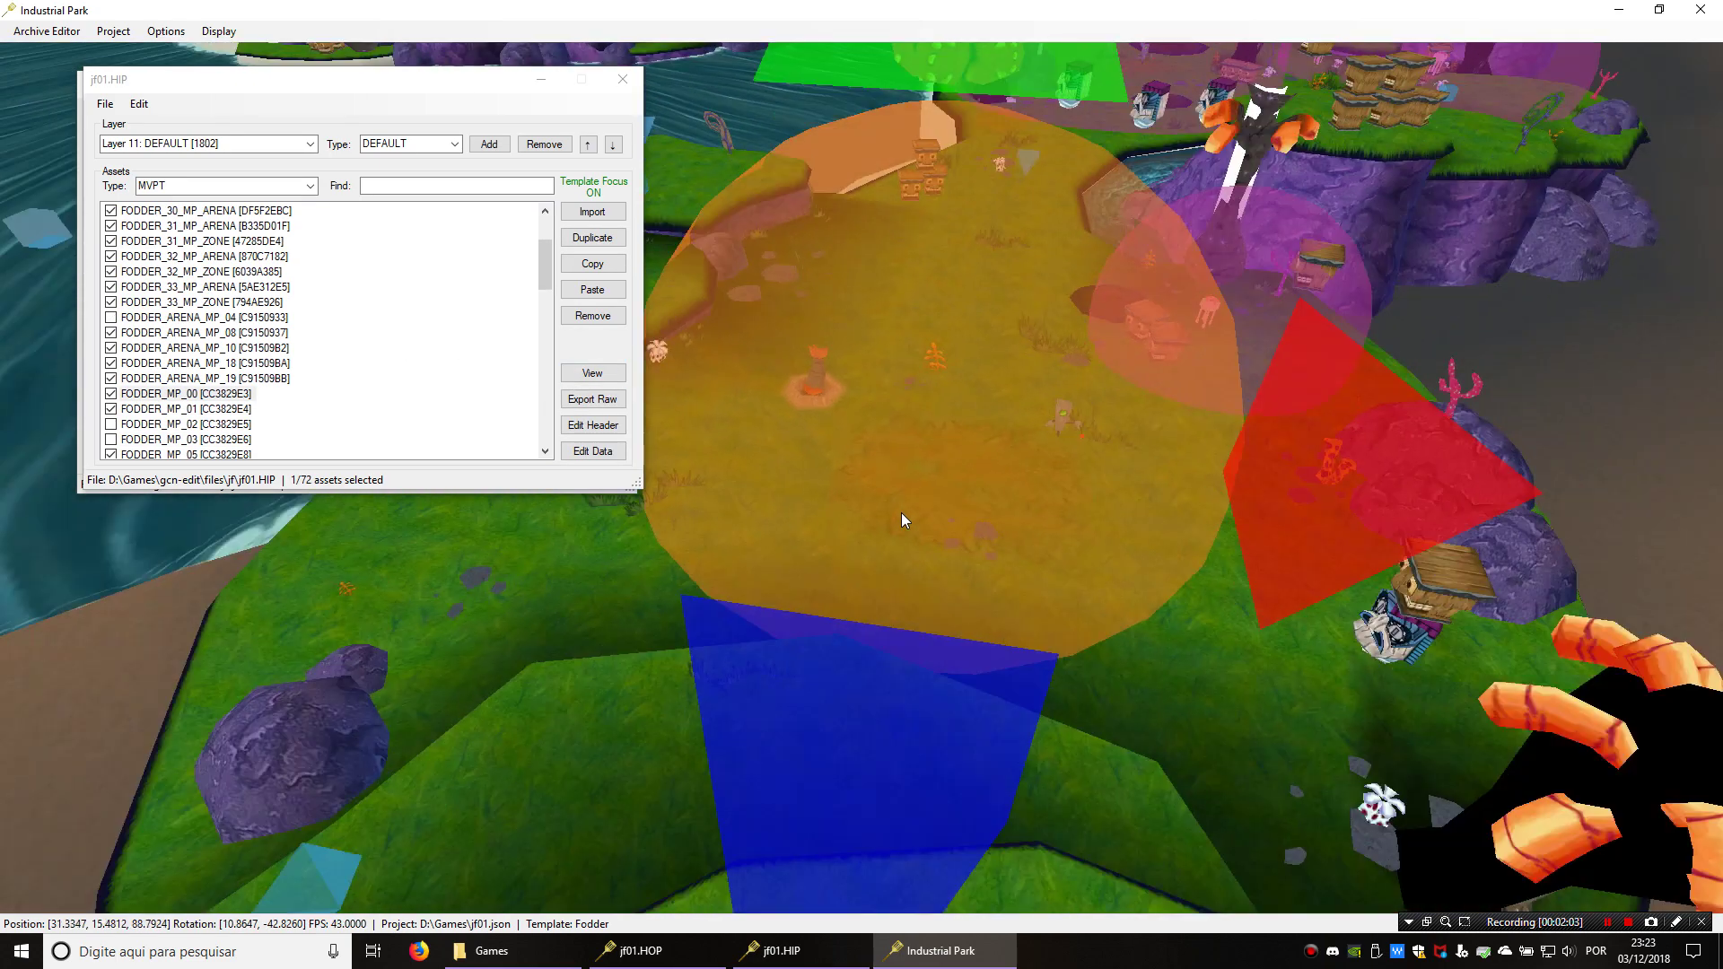
{"action": "scroll", "coordinate": [901, 513], "scroll_direction": "down", "scroll_amount": 2}
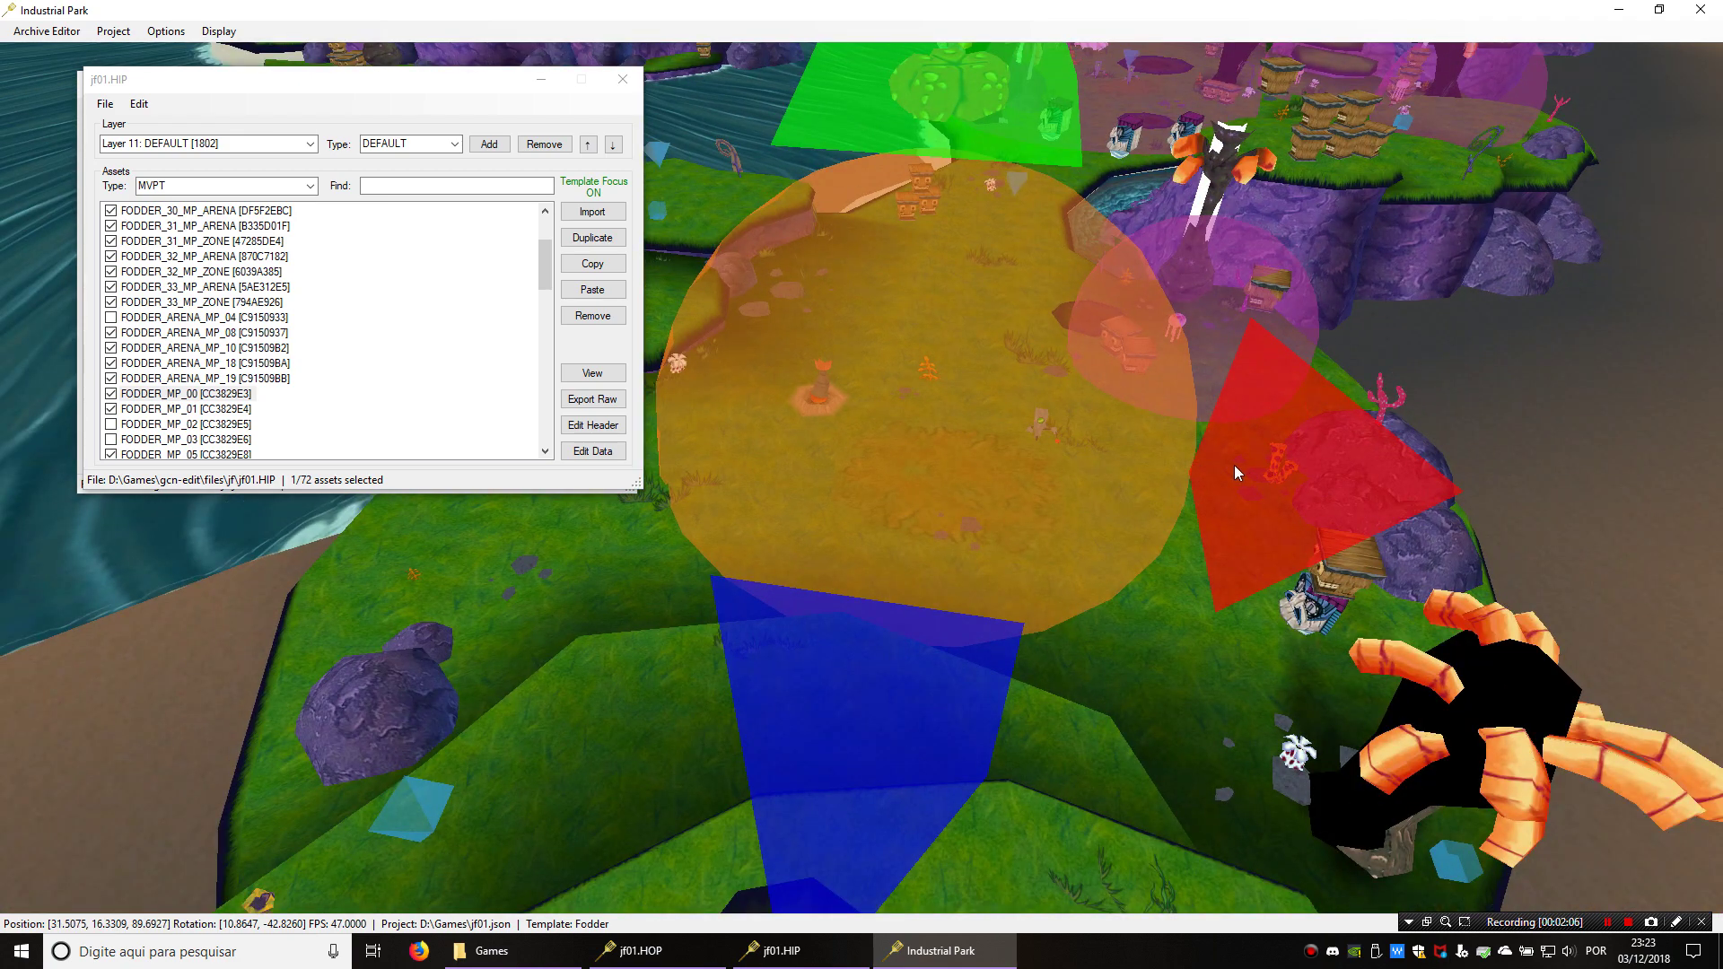
{"action": "scroll", "coordinate": [960, 538], "scroll_direction": "up", "scroll_amount": 3}
{"action": "middle_click_drag", "start_coordinate": [790, 461], "coordinate": [788, 441]}
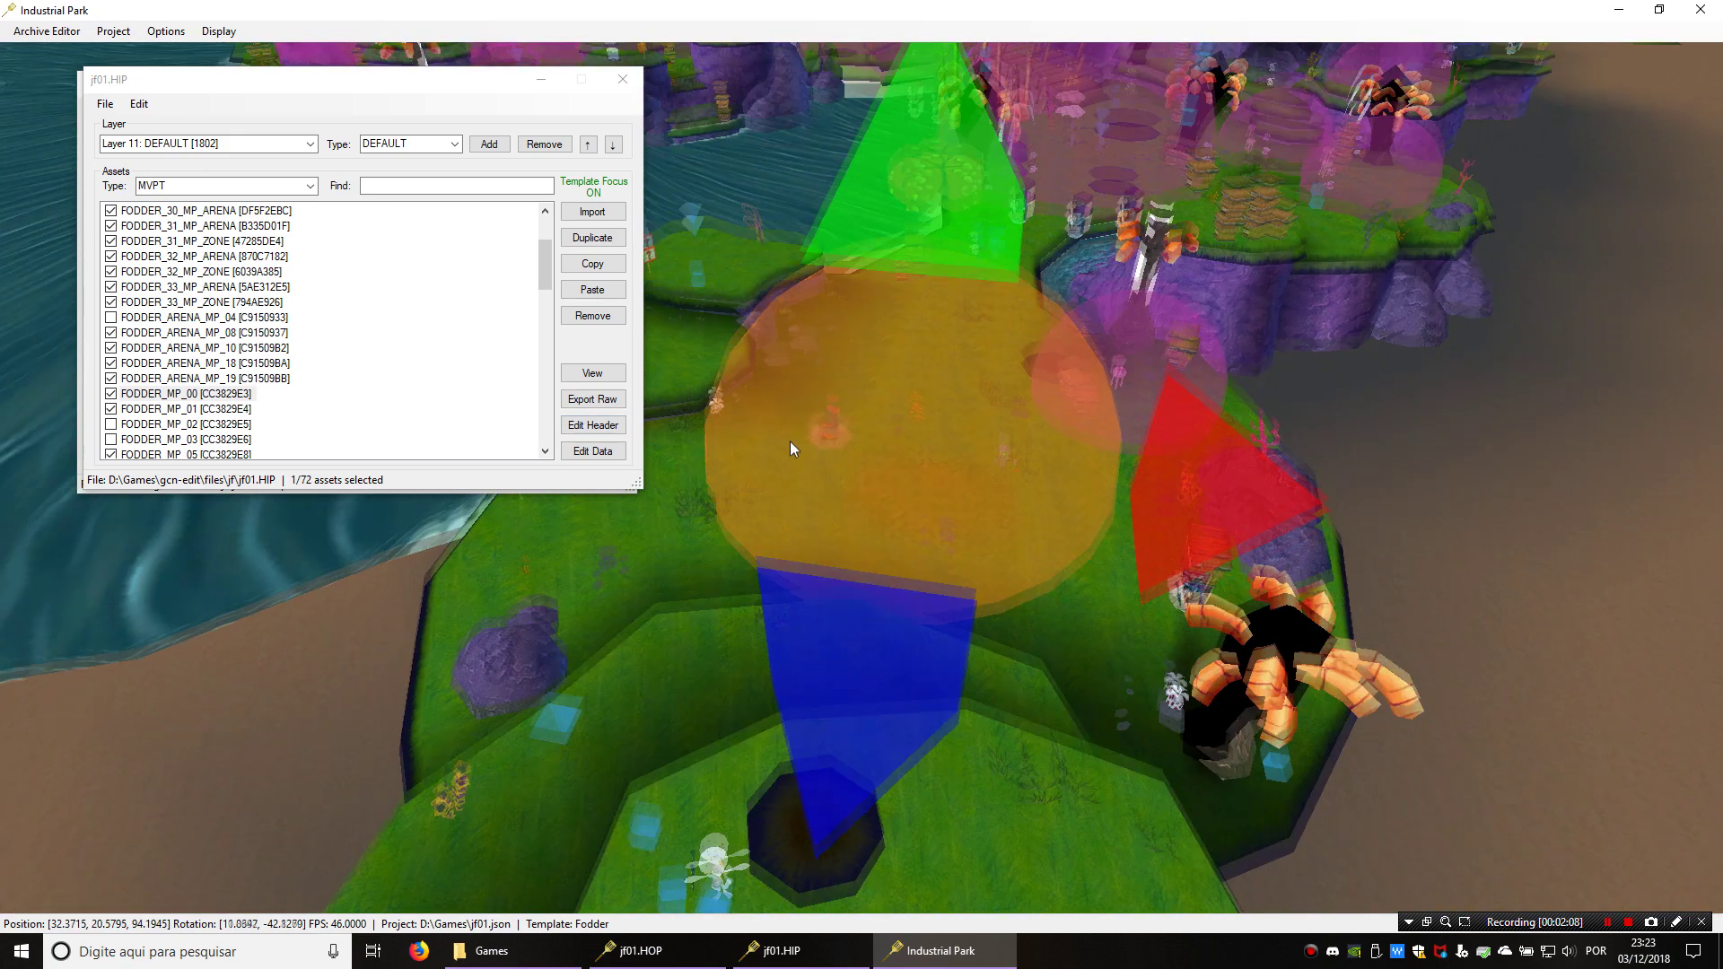
{"action": "key", "text": "g"}
{"action": "left_click_drag", "start_coordinate": [176, 130], "coordinate": [1383, 100]}
{"action": "left_click_drag", "start_coordinate": [1435, 483], "coordinate": [1432, 728]}
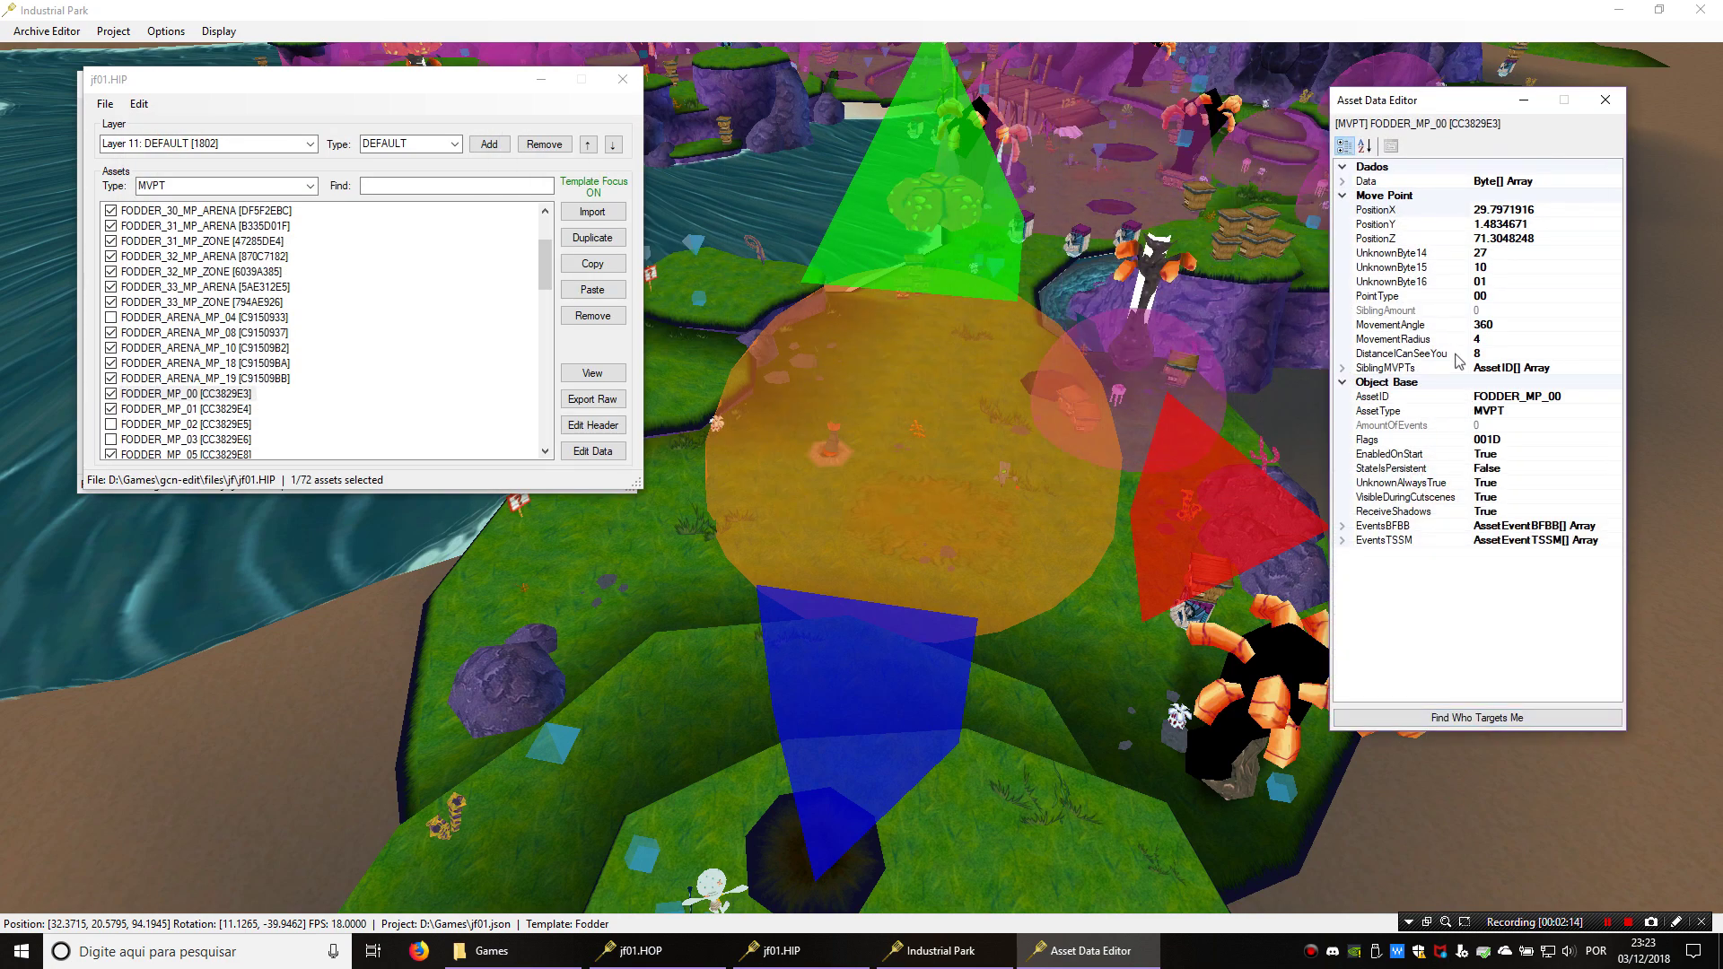
Examine the MovementRadius and DistanceICanSeeYou properties of FODDER_MP_00 against its sphere in the level
{"action": "left_click", "coordinate": [1454, 355]}
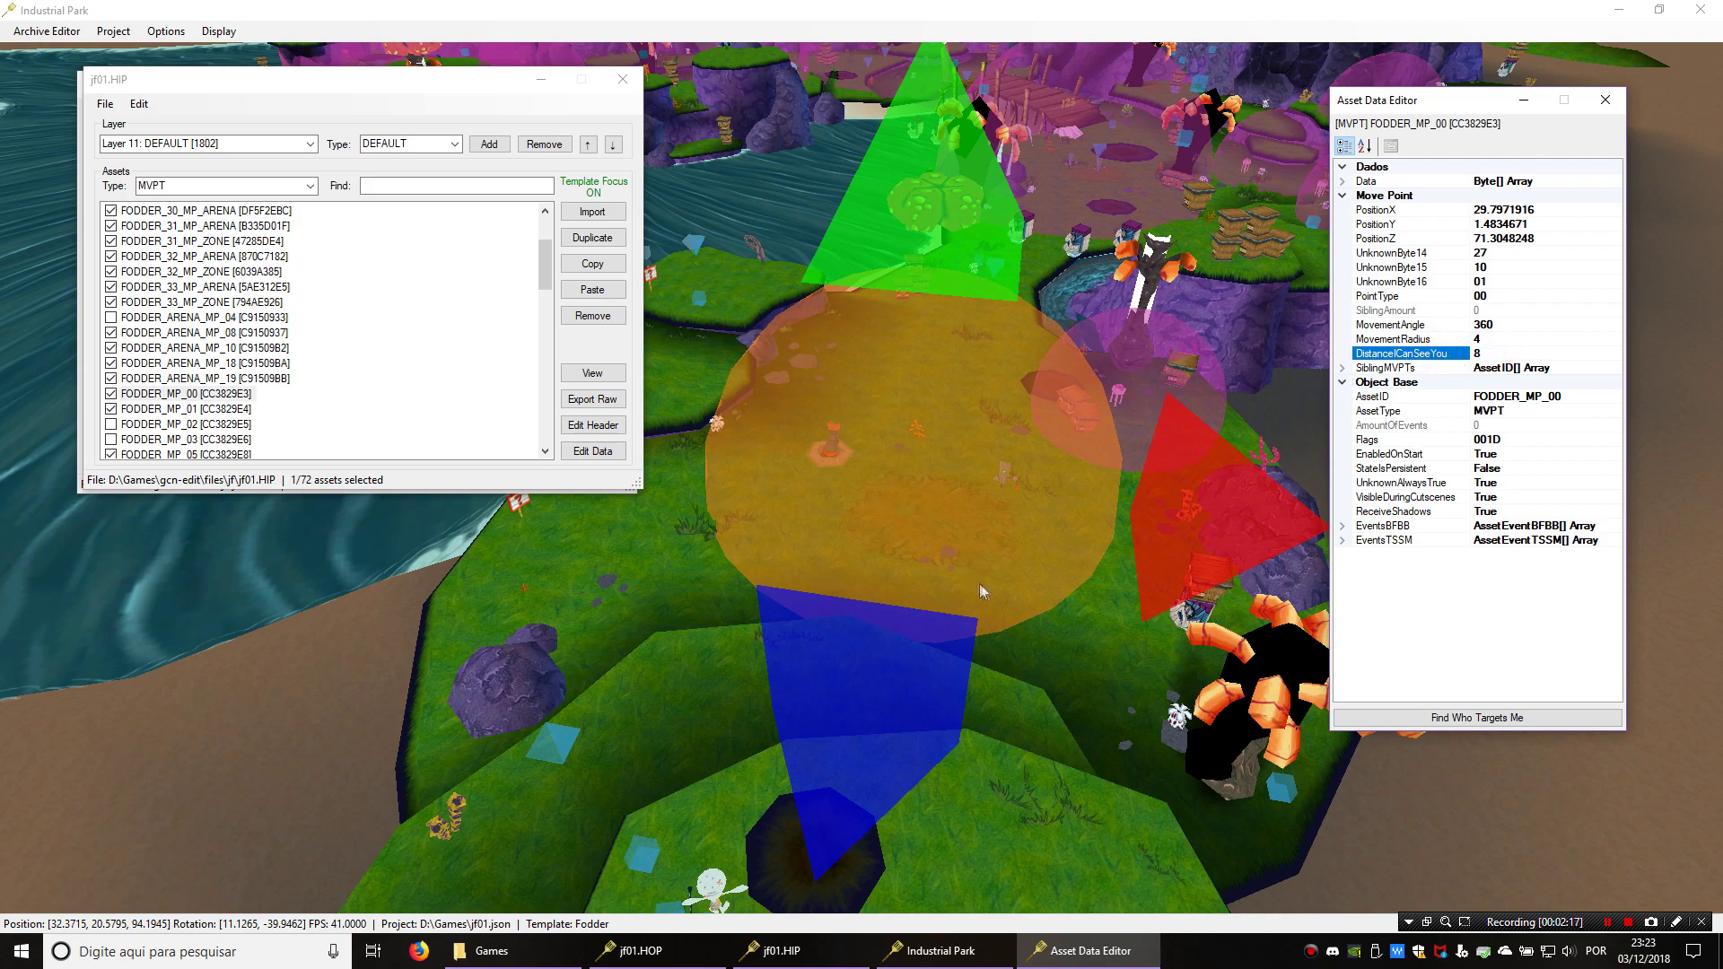
{"action": "scroll", "coordinate": [1006, 507], "scroll_direction": "up", "scroll_amount": 5}
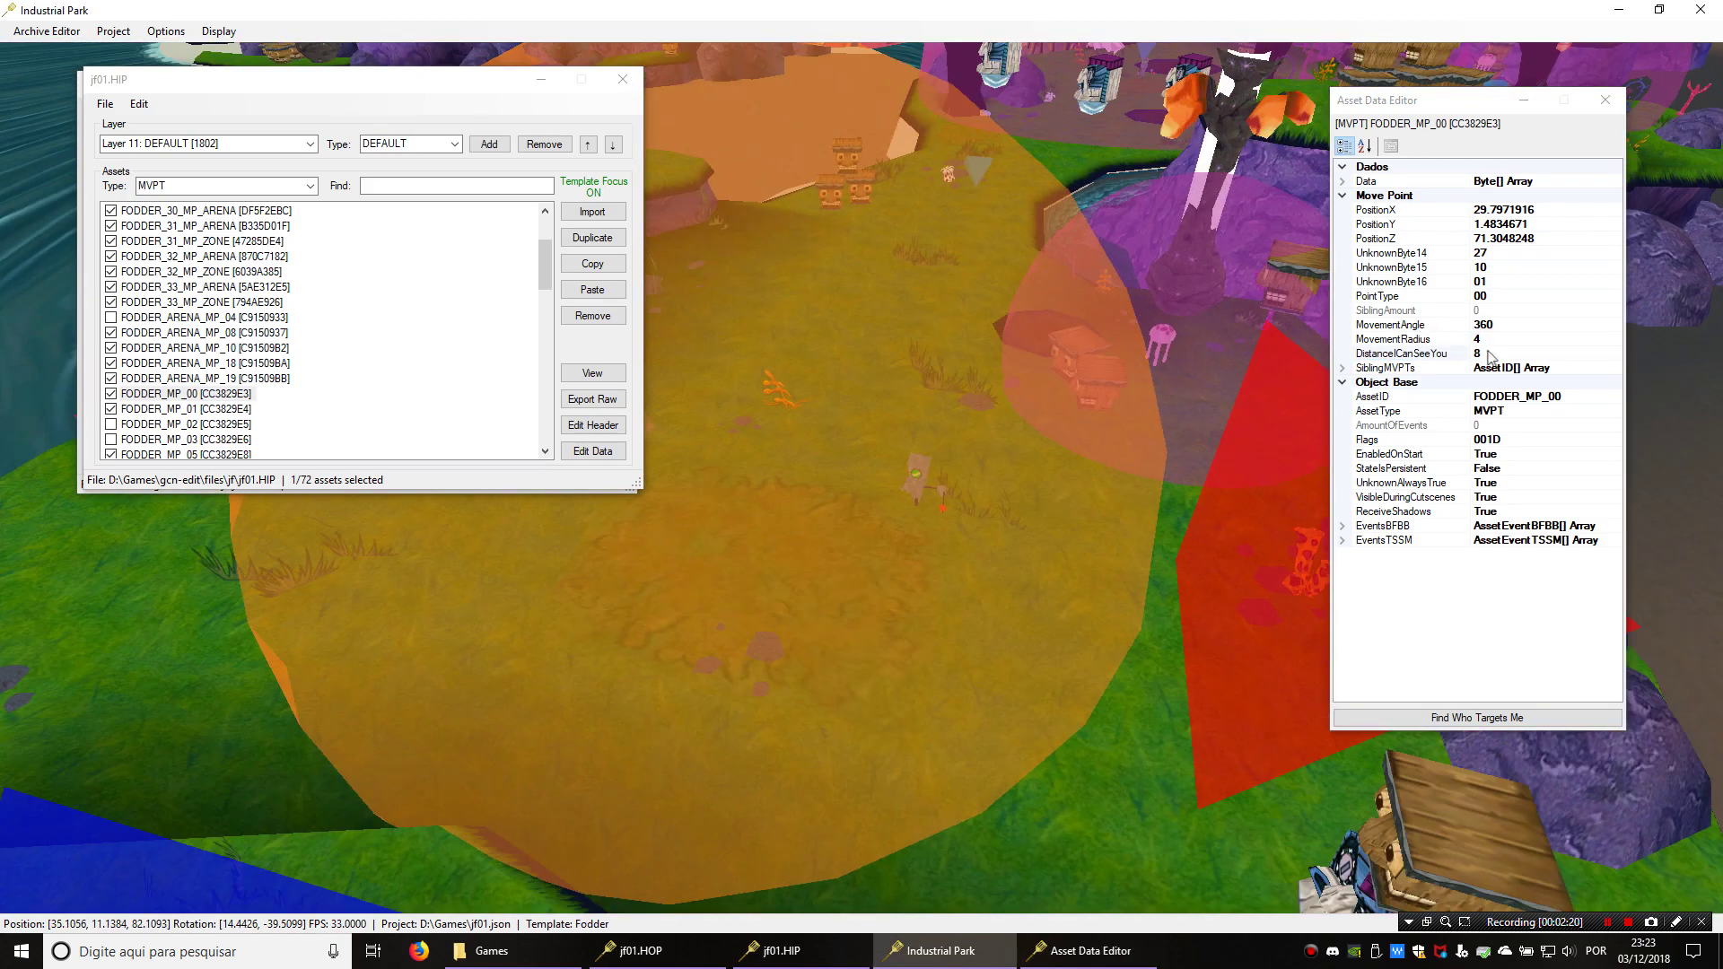
{"action": "left_click", "coordinate": [1490, 338]}
{"action": "left_click", "coordinate": [1439, 353]}
{"action": "middle_click_drag", "start_coordinate": [1113, 443], "coordinate": [1085, 428]}
{"action": "scroll", "coordinate": [1085, 428], "scroll_direction": "down", "scroll_amount": 3}
{"action": "scroll", "coordinate": [1085, 428], "scroll_direction": "up", "scroll_amount": 1}
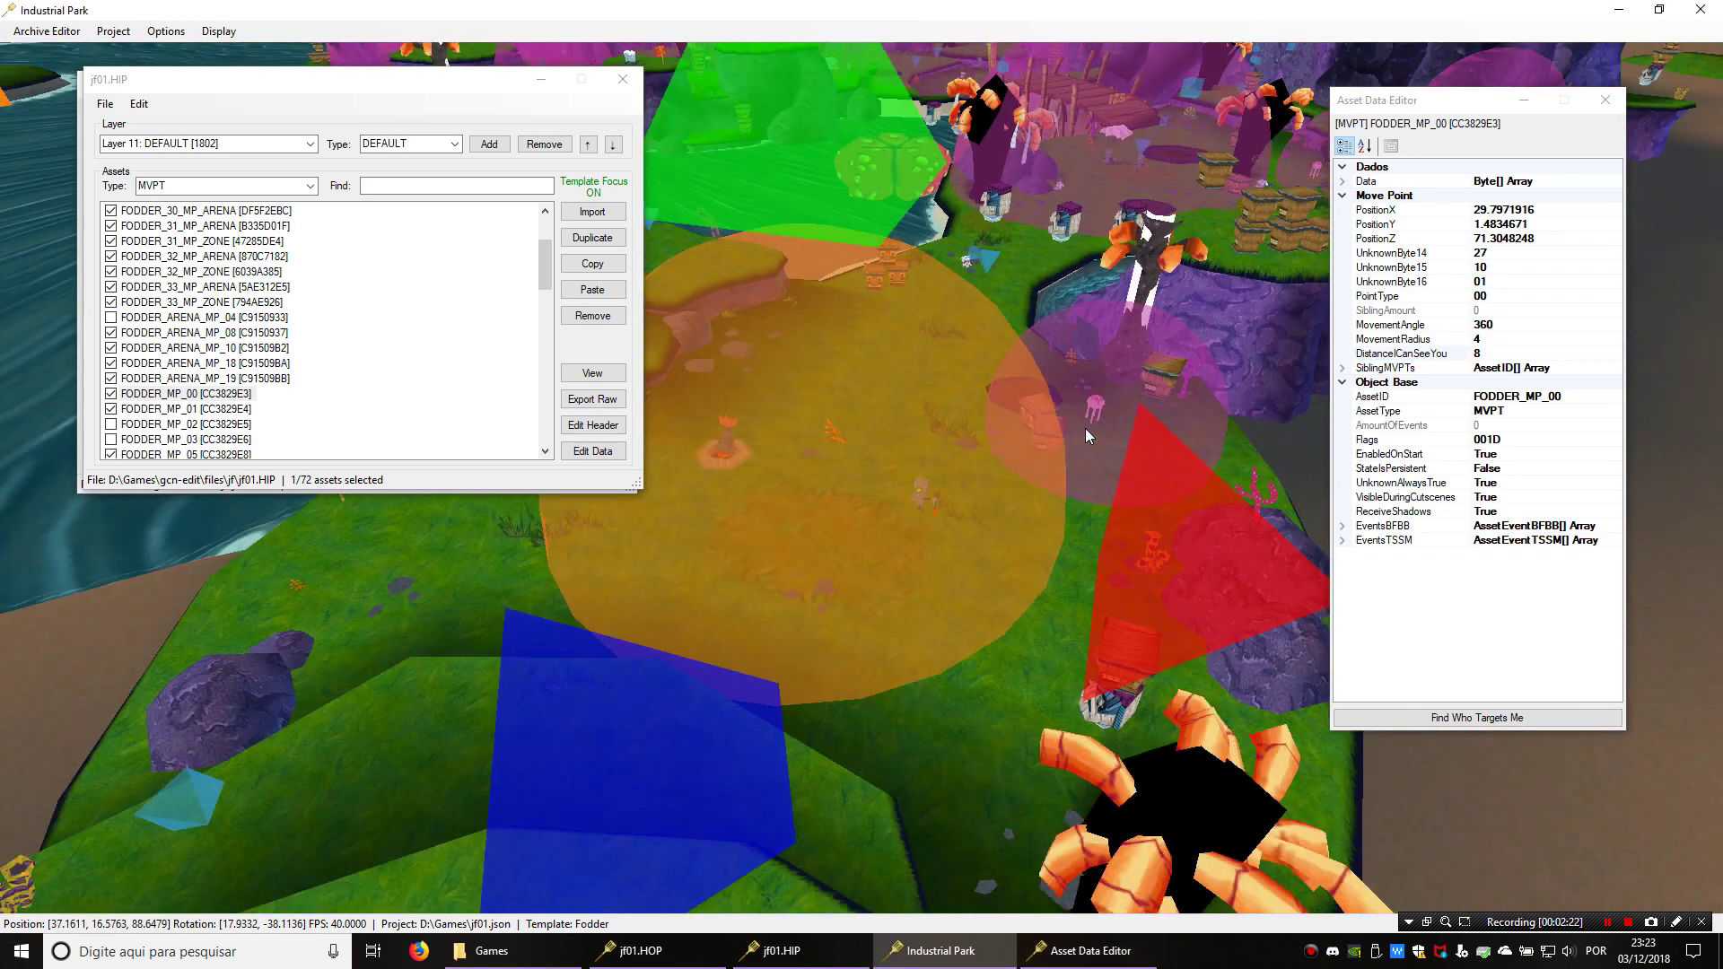
Select FODDER_00 and move it outside the large sphere, next to the yellow coral by the purple rocks
{"action": "left_click", "coordinate": [923, 497]}
{"action": "scroll", "coordinate": [925, 500], "scroll_direction": "down", "scroll_amount": 3}
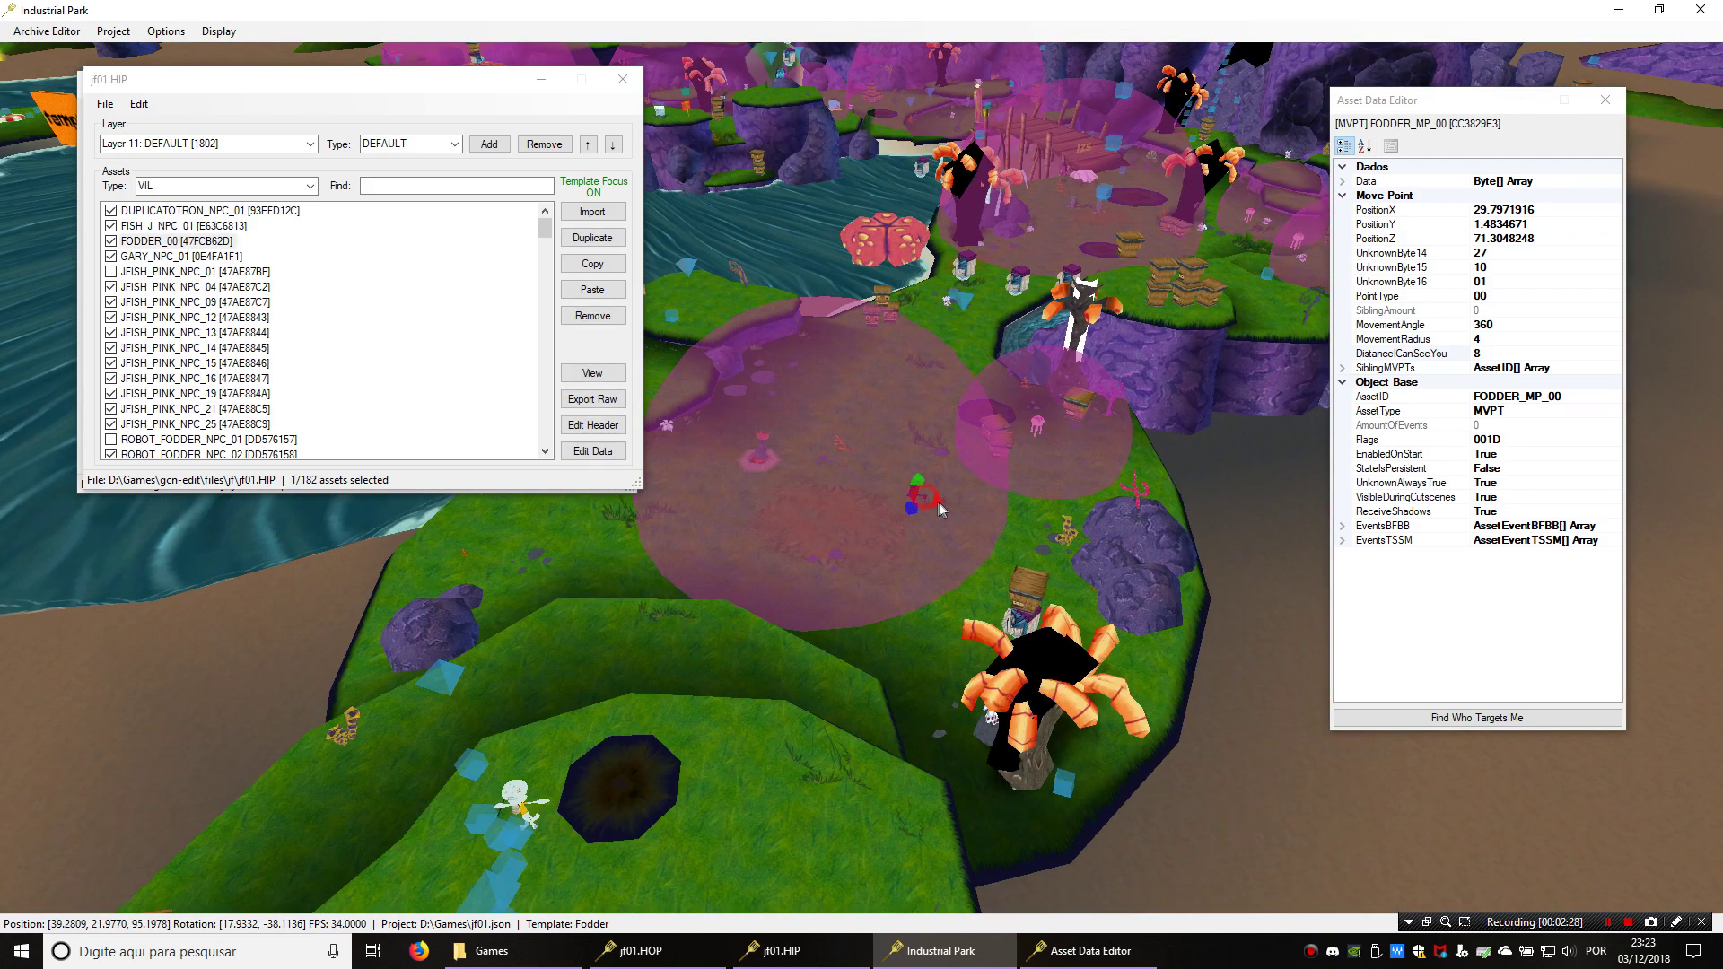
{"action": "scroll", "coordinate": [971, 511], "scroll_direction": "up", "scroll_amount": 5}
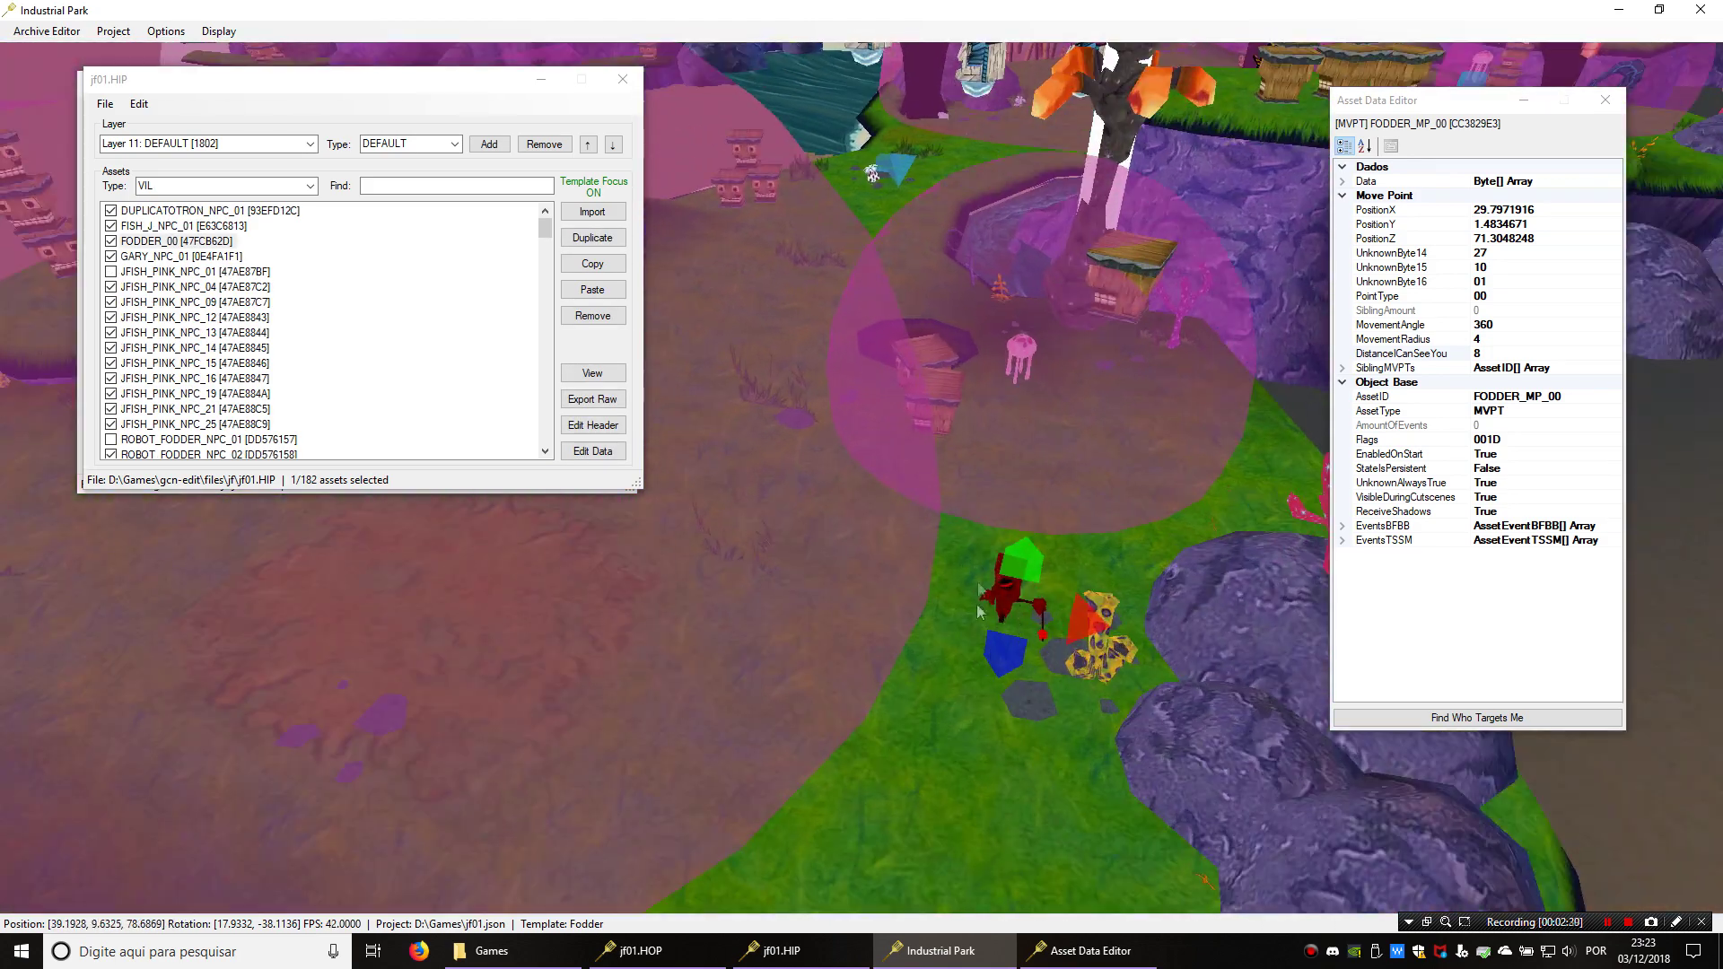
Select the FODDER_MP_00 sphere again and examine the area it covers from several viewpoints
{"action": "key", "text": "s"}
{"action": "key", "text": "a"}
{"action": "key", "text": "w"}
{"action": "key", "text": "d"}
{"action": "key", "text": "a"}
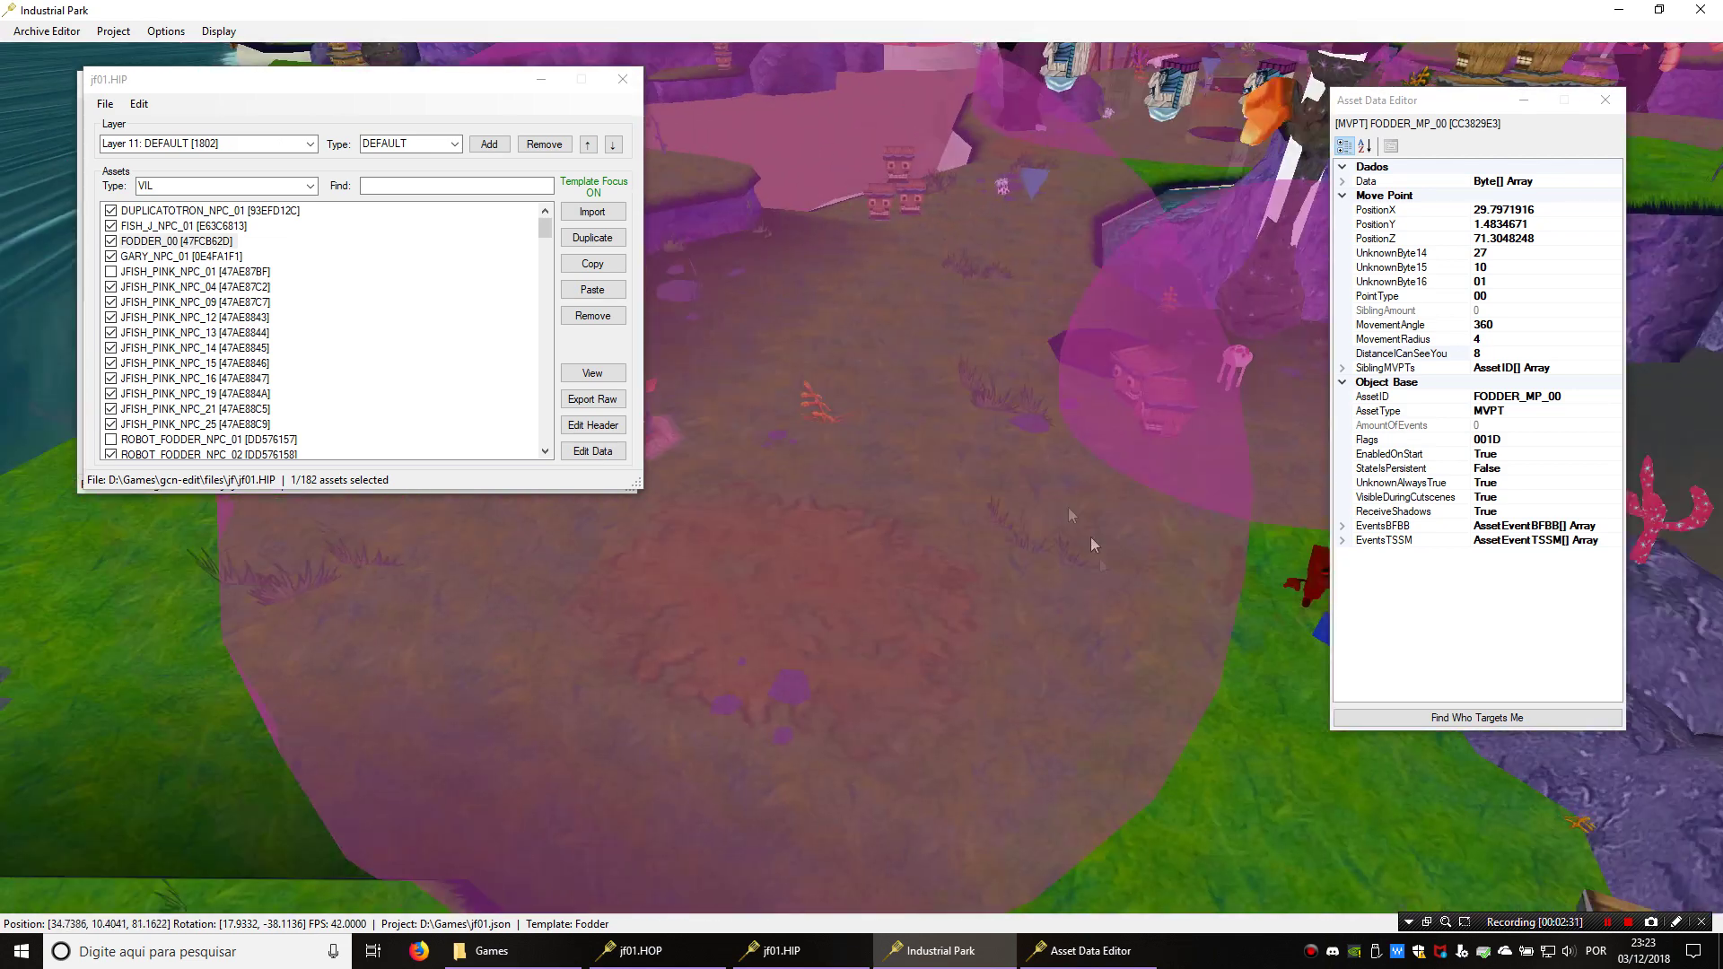
{"action": "middle_click_drag", "start_coordinate": [1091, 538], "coordinate": [843, 510]}
{"action": "scroll", "coordinate": [939, 507], "scroll_direction": "down", "scroll_amount": 5}
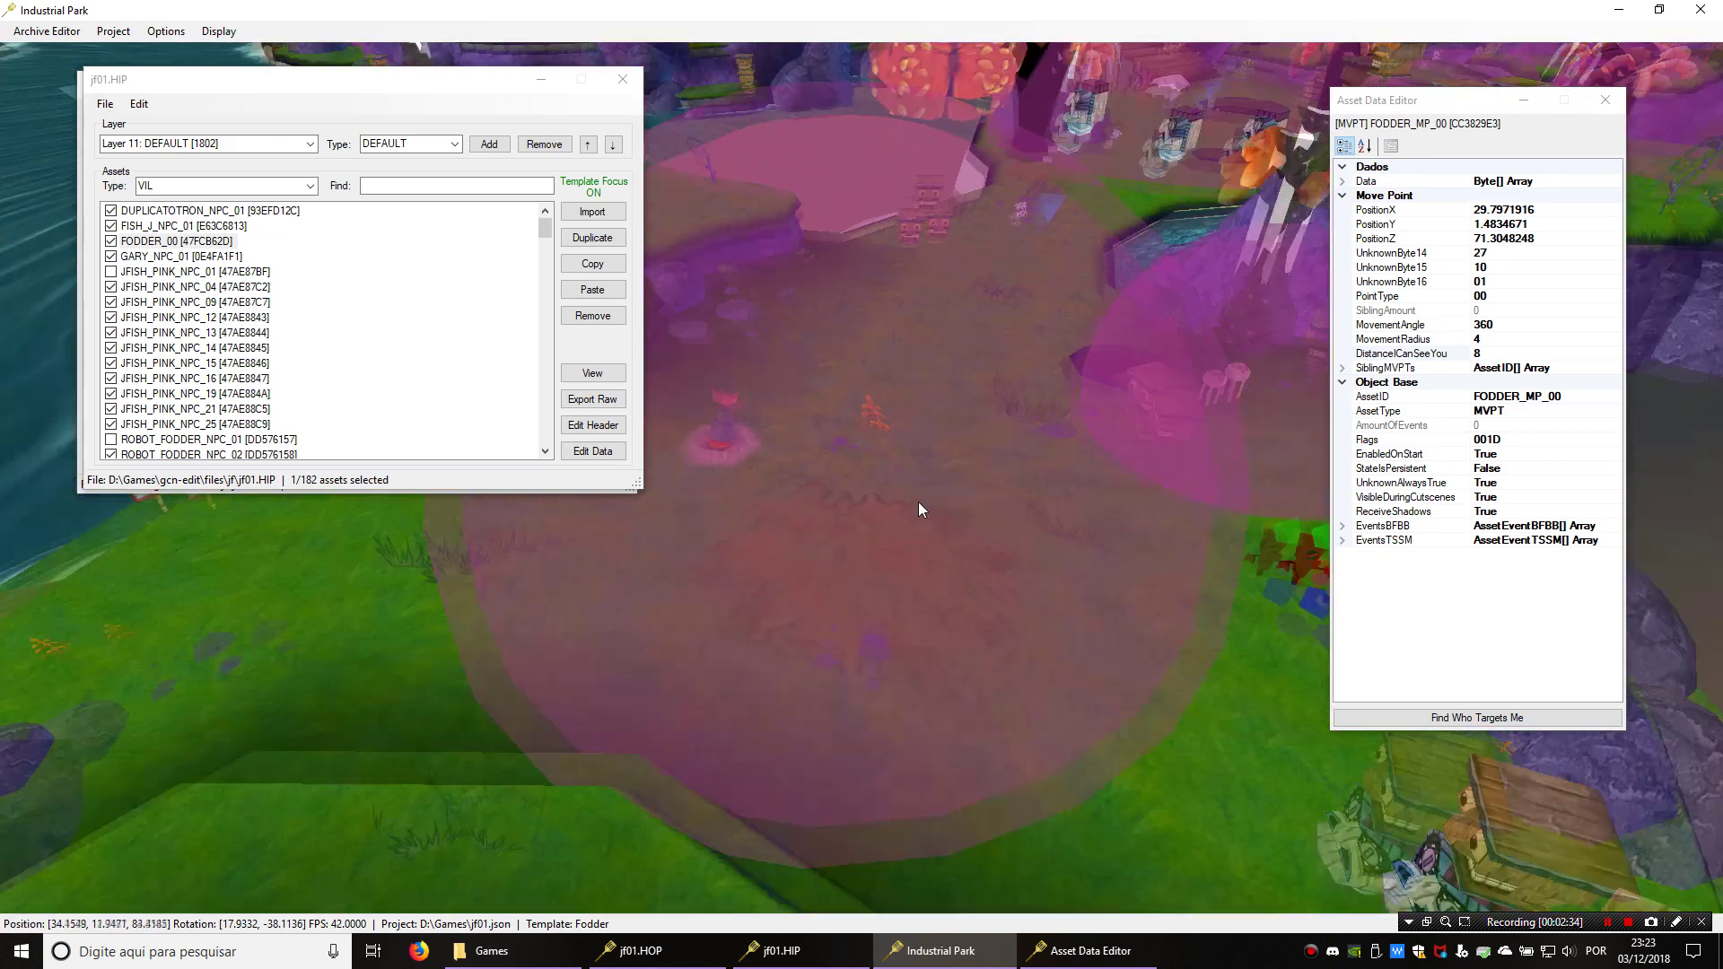
{"action": "left_click", "coordinate": [939, 526]}
{"action": "key", "text": "s"}
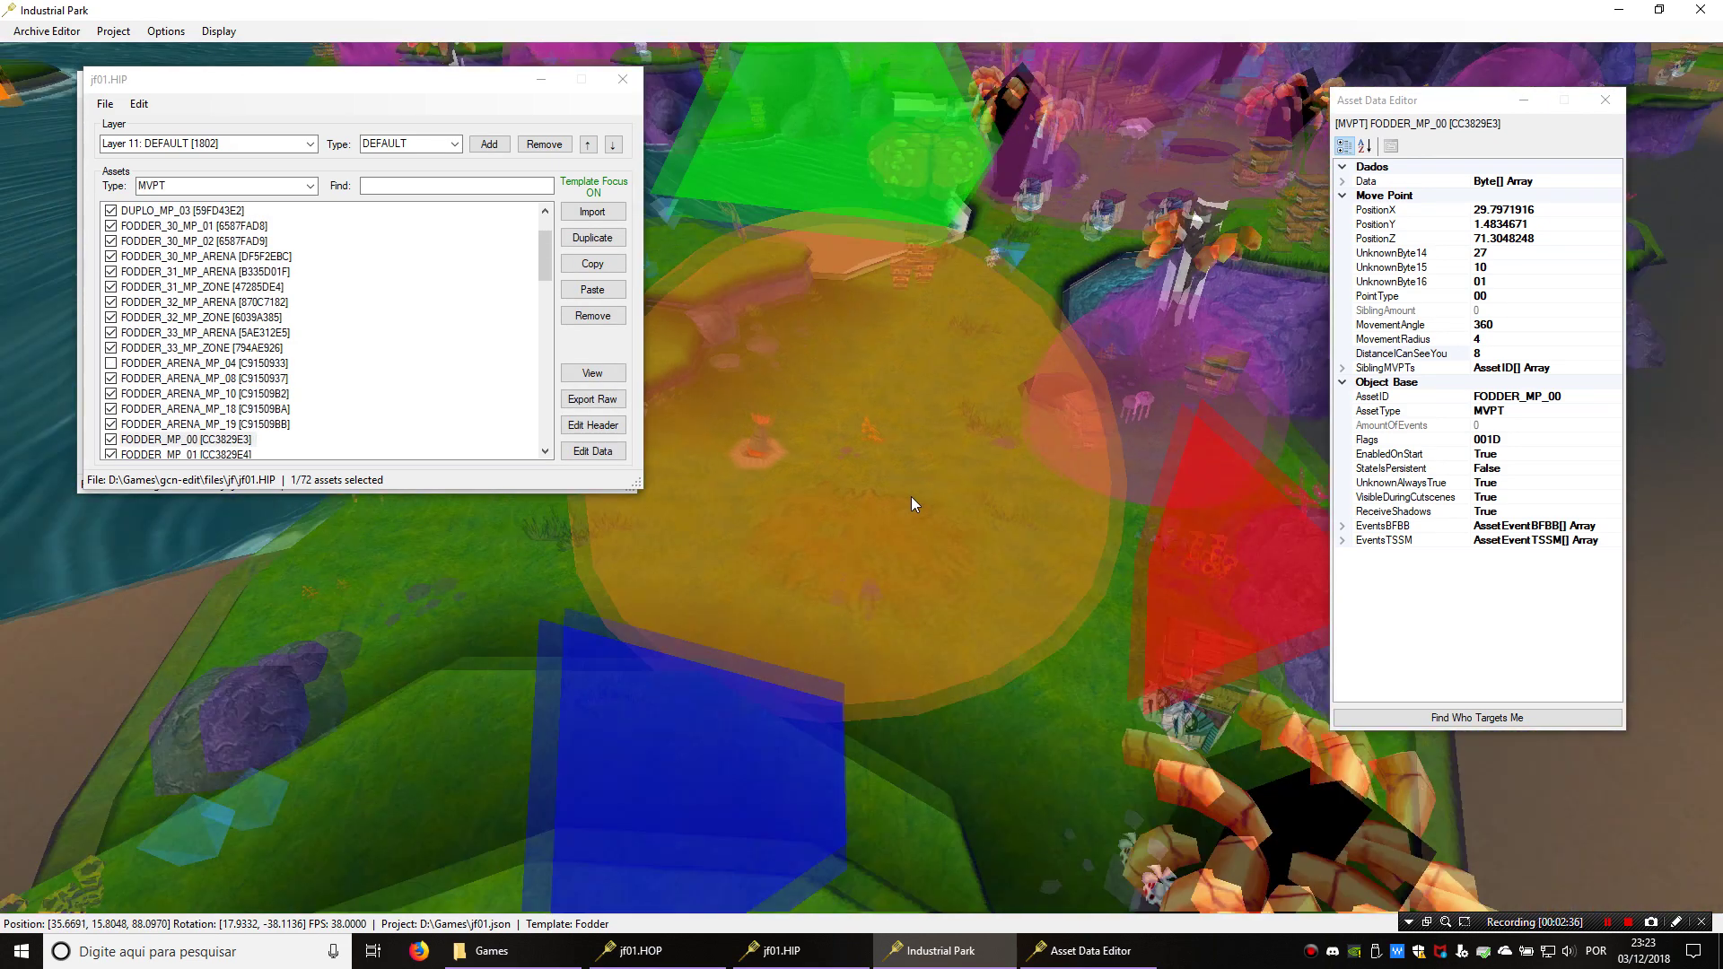
Select the small FODDER_MP_05 move point beside the two robots near the wooden bridge and locate it in the asset list
{"action": "key", "text": "shift+w"}
{"action": "key", "text": "w"}
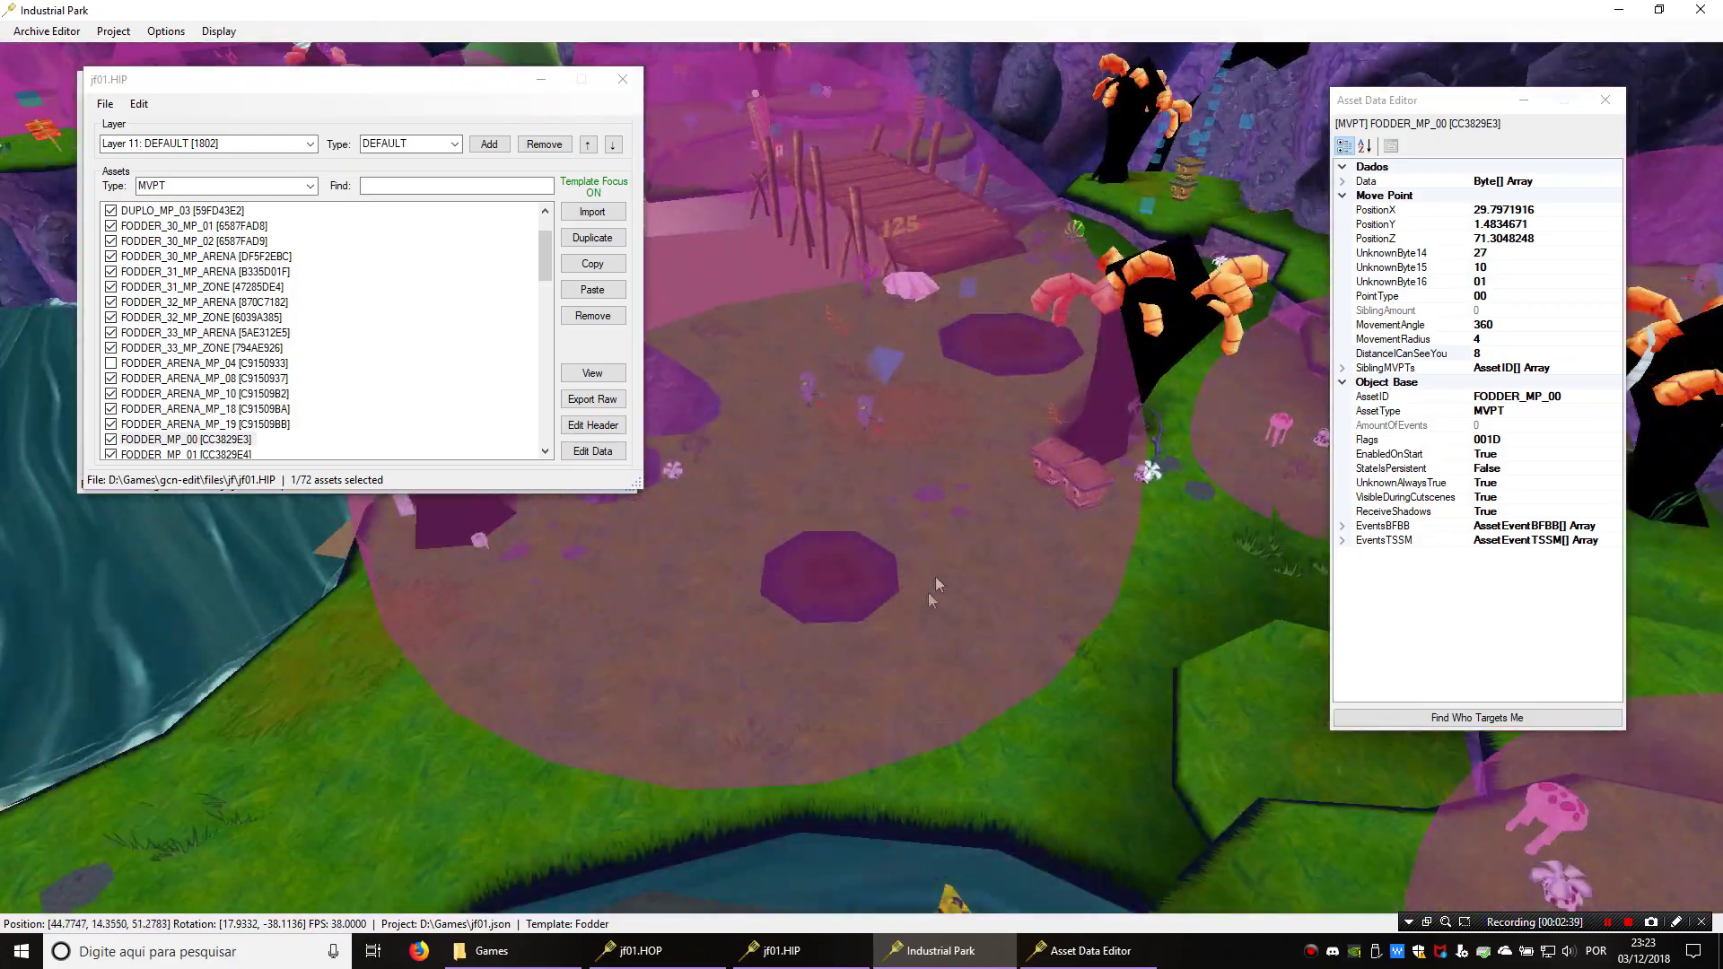
{"action": "key", "text": "w"}
{"action": "middle_click_drag", "start_coordinate": [935, 577], "coordinate": [941, 546]}
{"action": "left_click", "coordinate": [858, 606]}
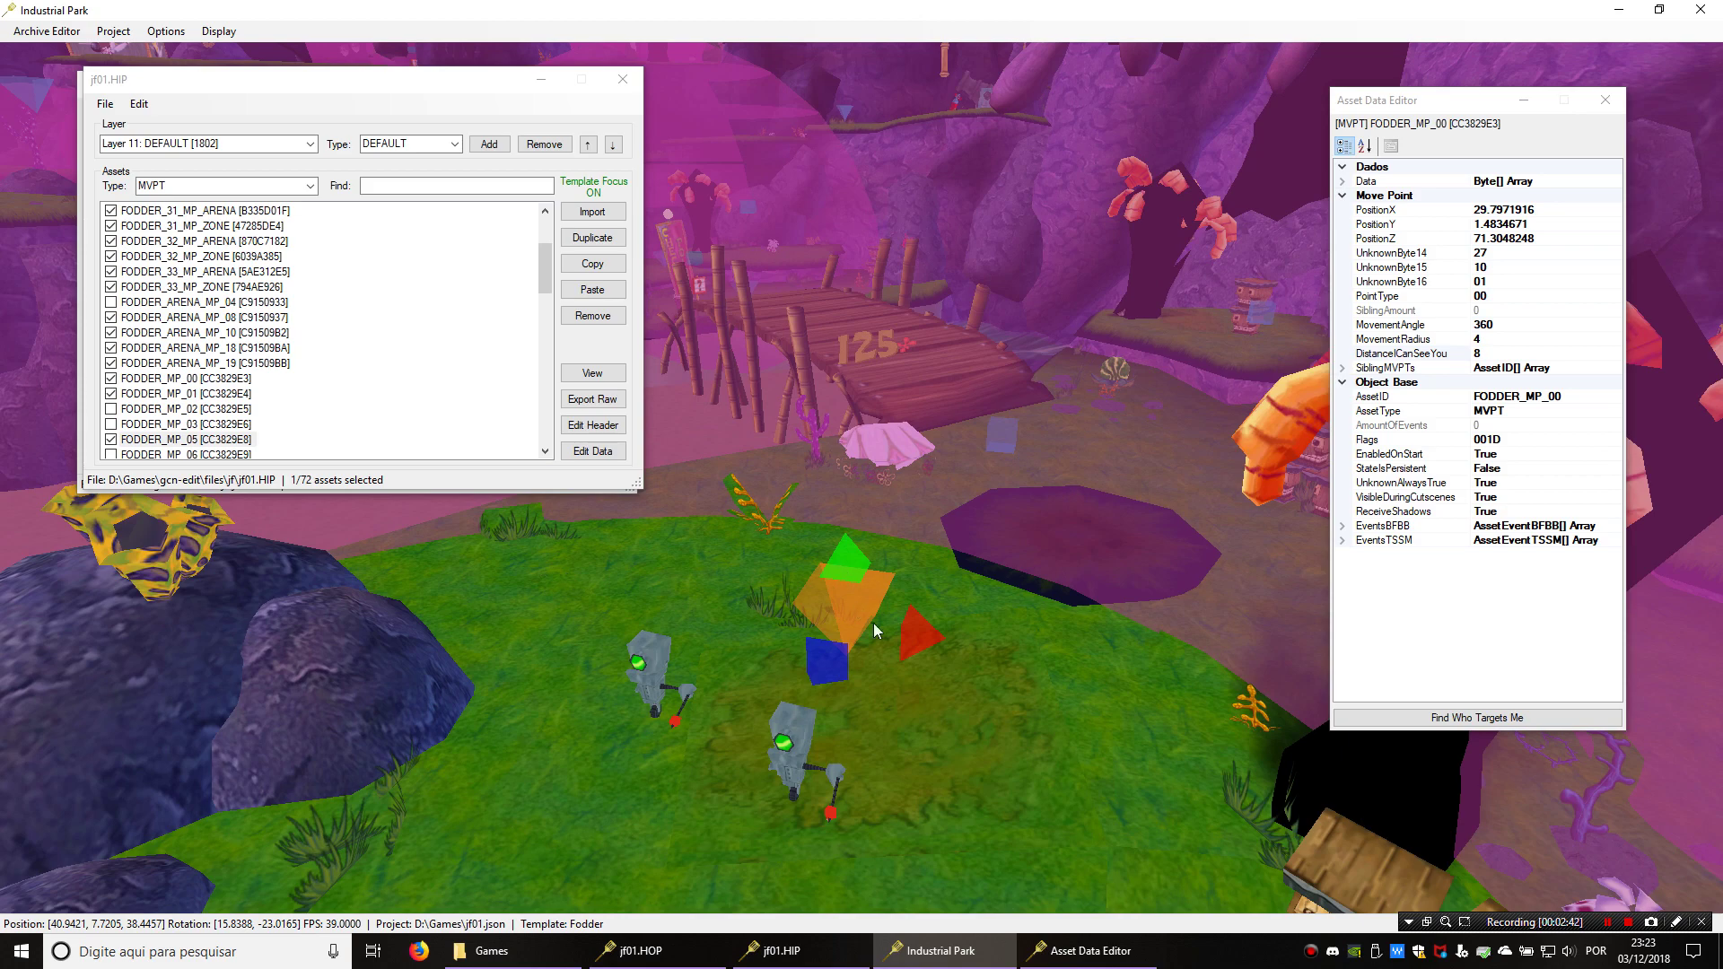
{"action": "middle_click_drag", "start_coordinate": [873, 623], "coordinate": [827, 676]}
{"action": "key", "text": "w"}
{"action": "scroll", "coordinate": [217, 407], "scroll_direction": "down", "scroll_amount": 1}
{"action": "left_click", "coordinate": [192, 395]}
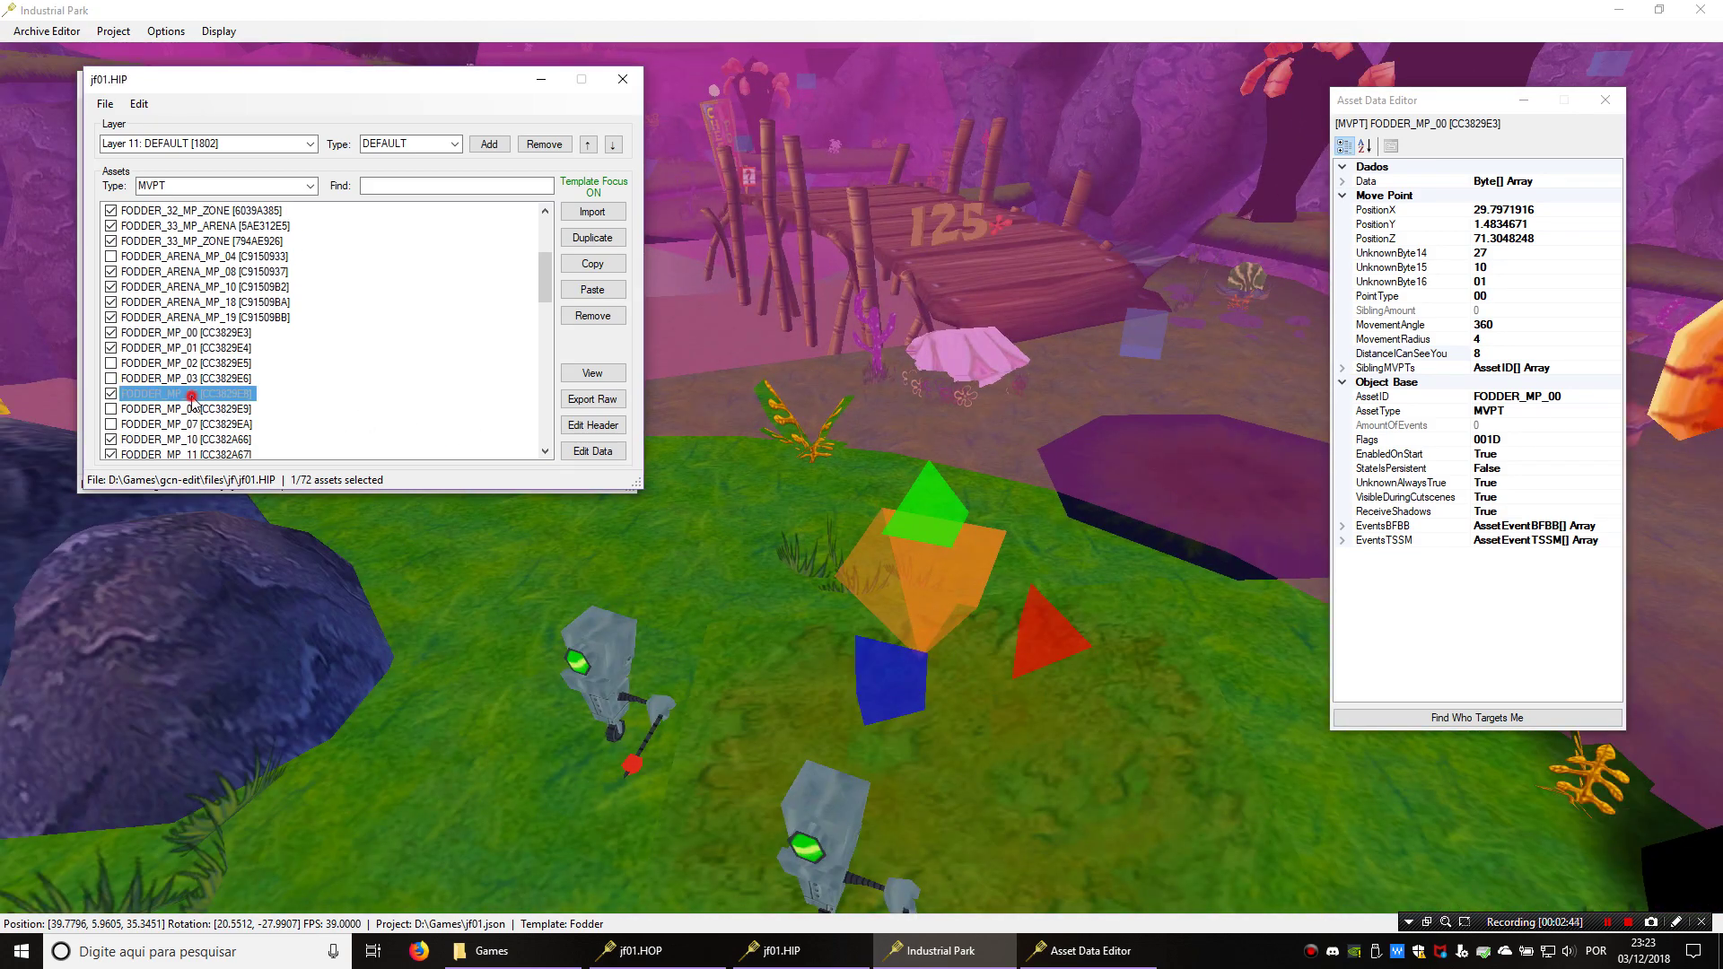
Select the large arena move-point sphere around the wooden-bridge clearing and examine the area it encloses
{"action": "middle_click_drag", "start_coordinate": [906, 561], "coordinate": [864, 612]}
{"action": "key", "text": "s"}
{"action": "left_click", "coordinate": [917, 459]}
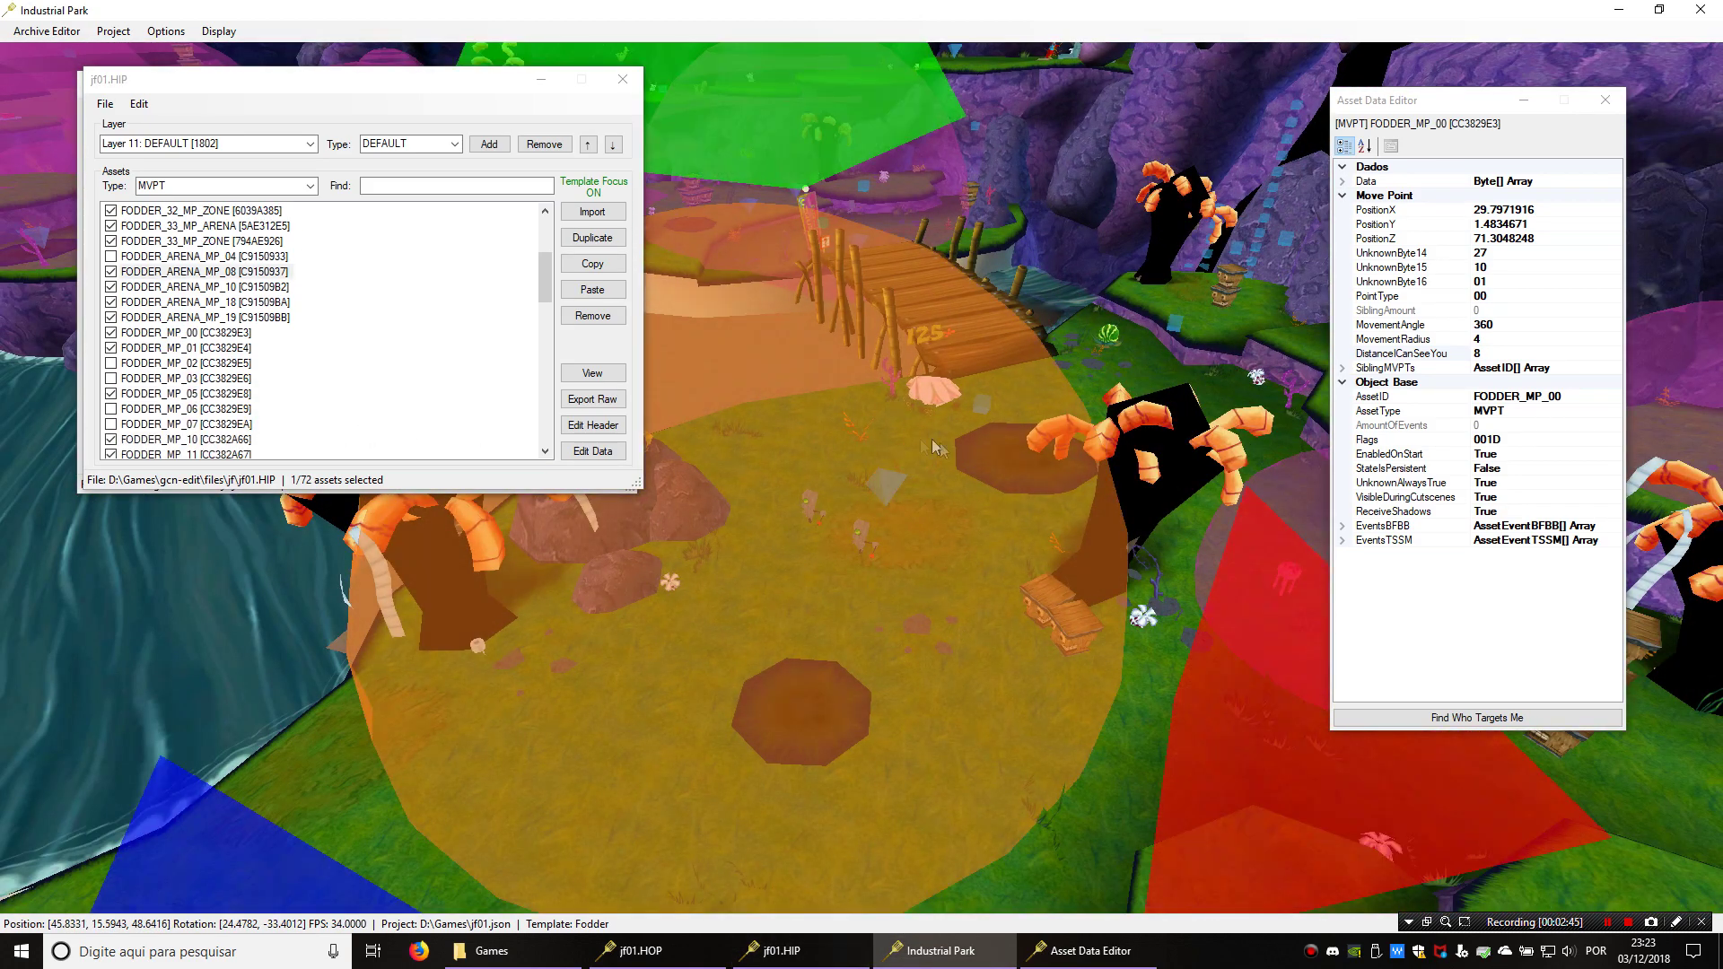
{"action": "key", "text": "s"}
{"action": "key", "text": "d"}
{"action": "key", "text": "w"}
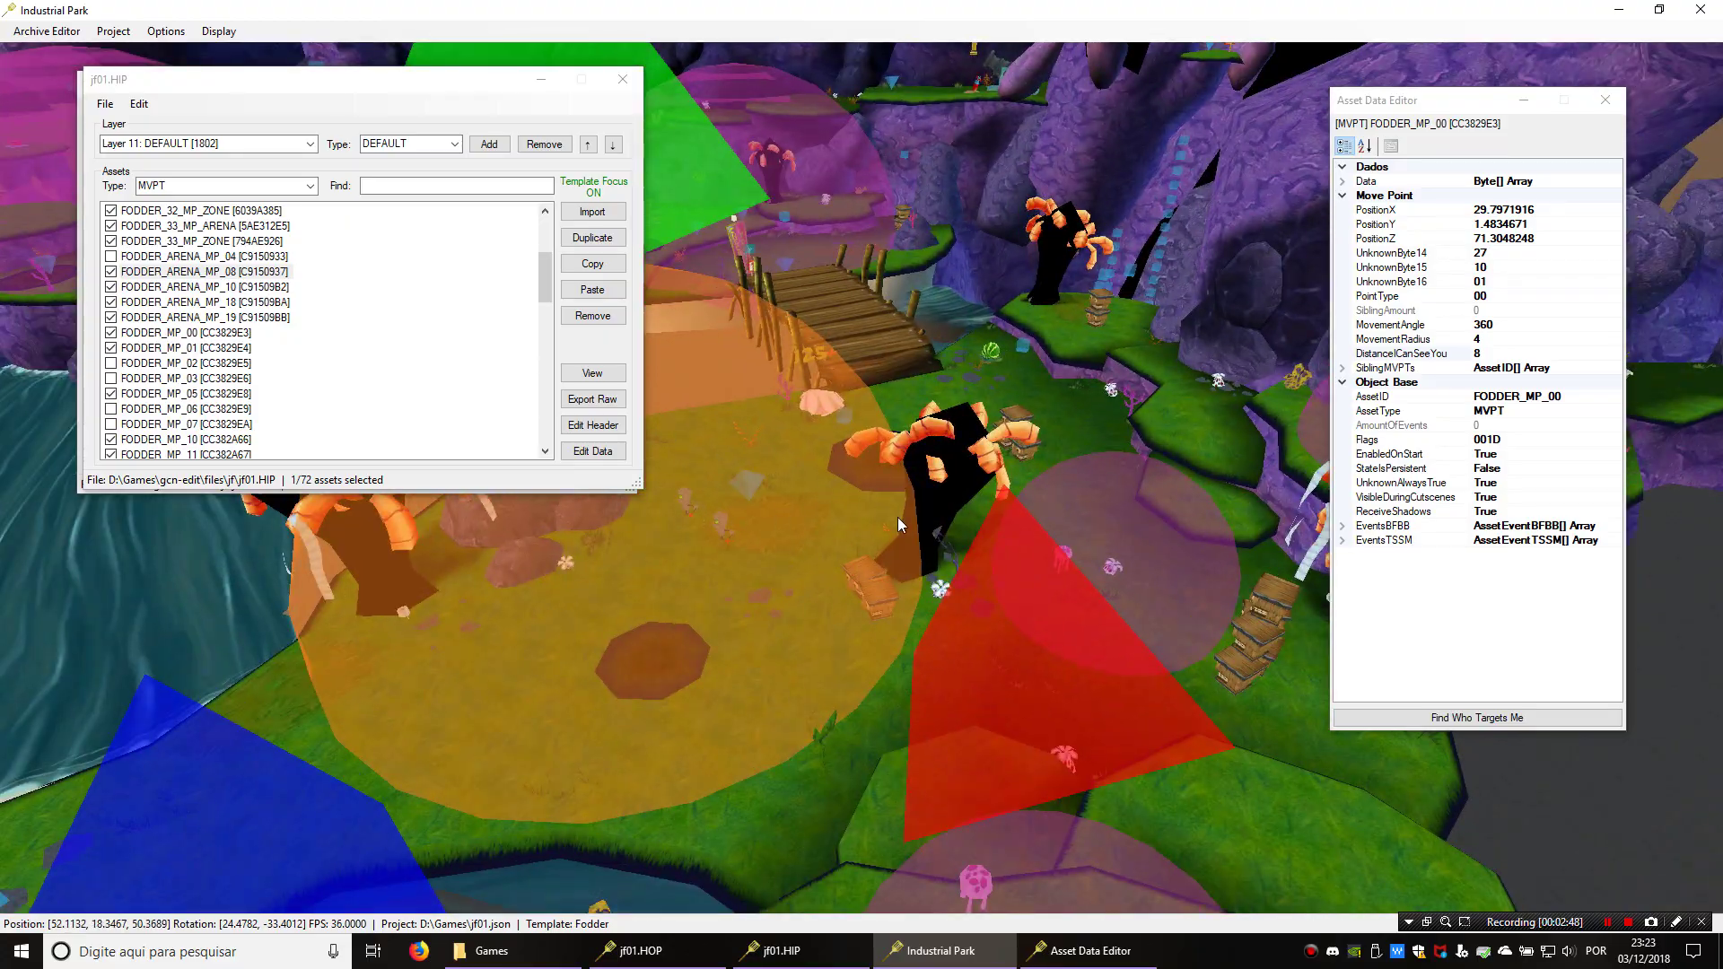
{"action": "key", "text": "w"}
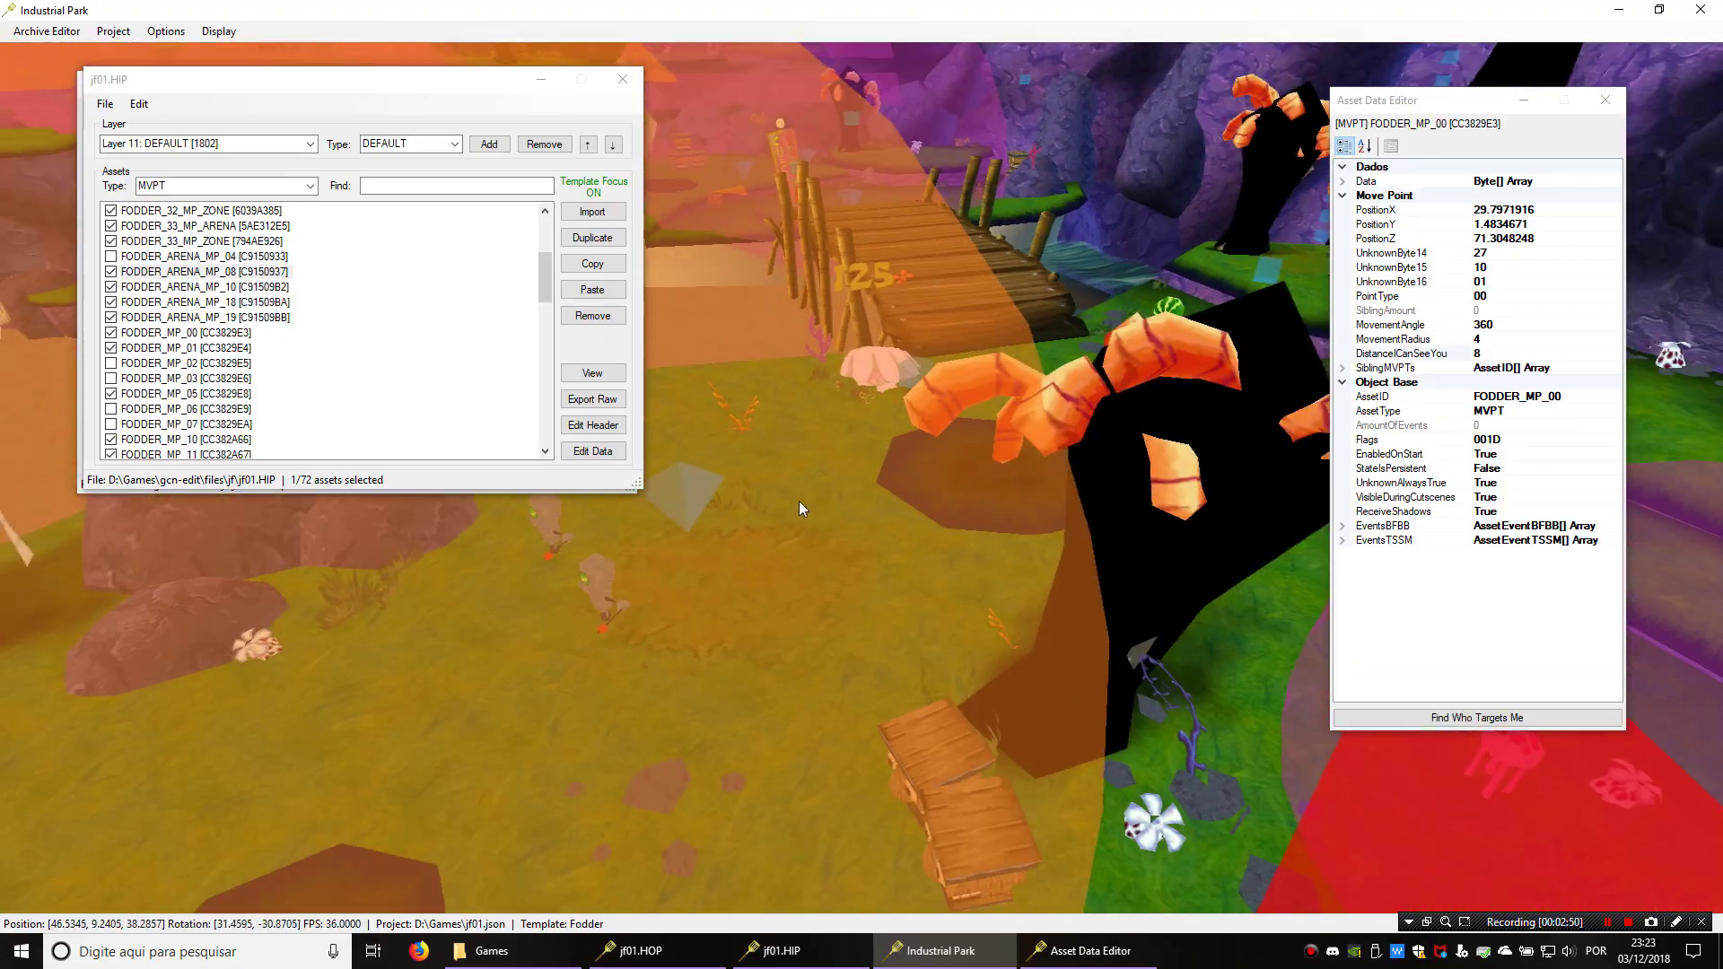
{"action": "key", "text": "a"}
{"action": "key", "text": "s"}
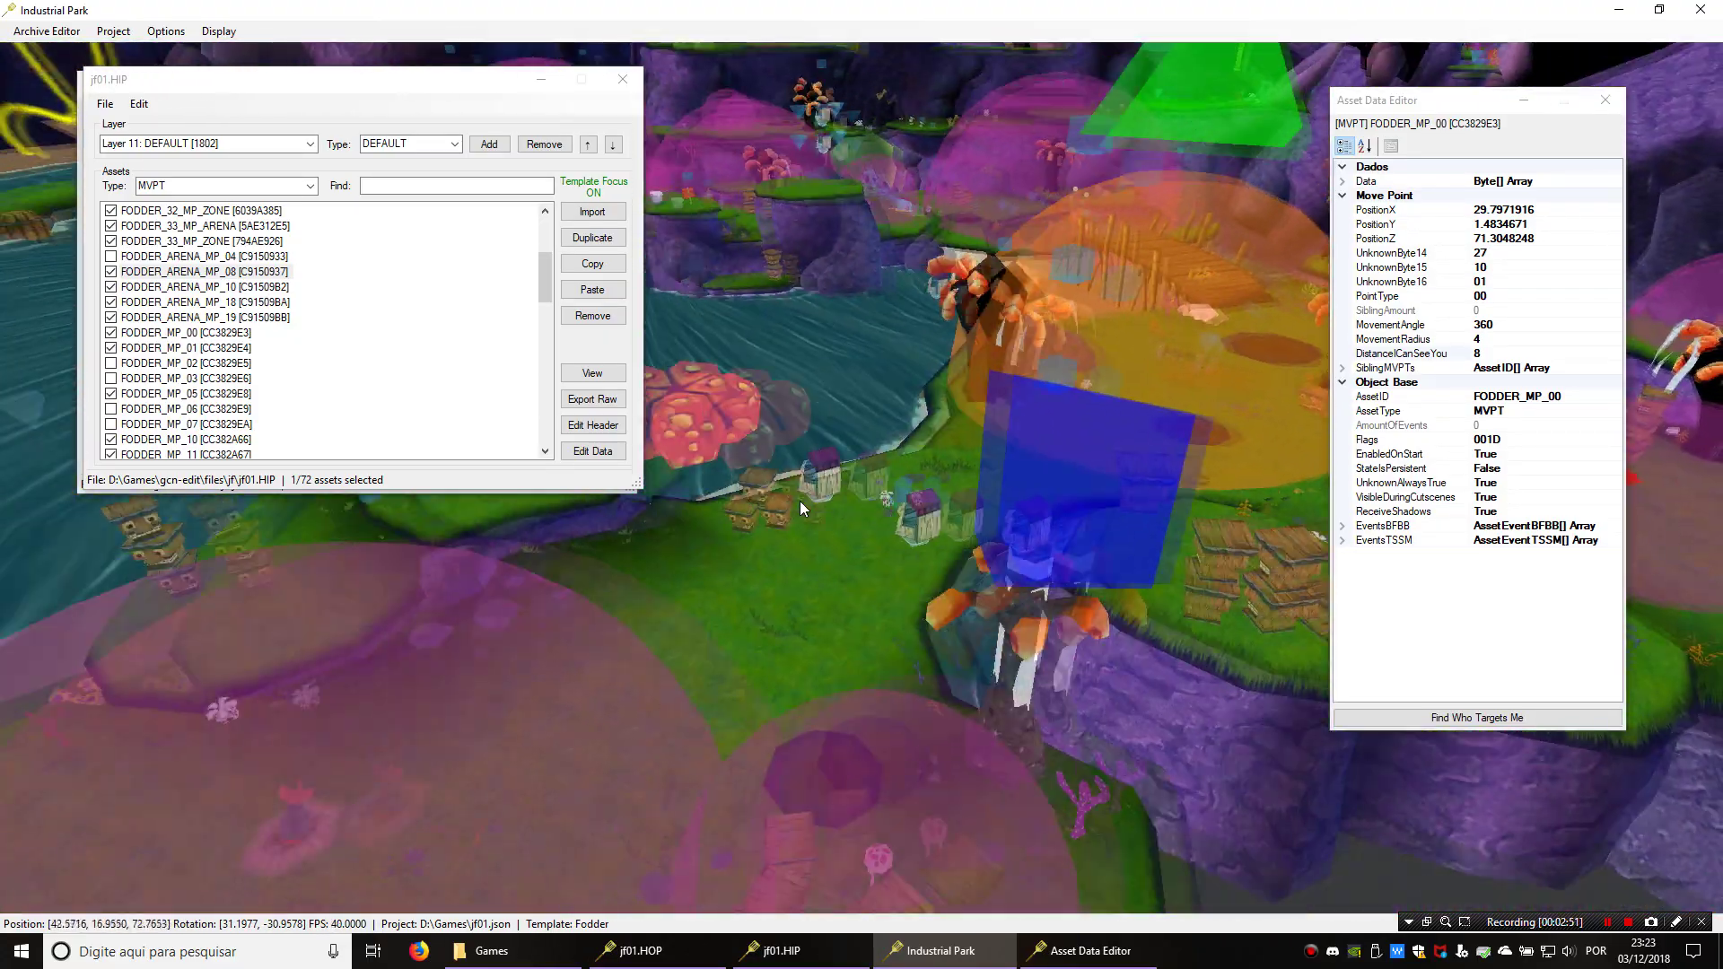
Select FODDER_00 beside the purple rocks and move it back inside the FODDER_MP_00 sphere, near the buried Duplicatotron
{"action": "key", "text": "s"}
{"action": "middle_click_drag", "start_coordinate": [800, 501], "coordinate": [1041, 454]}
{"action": "key", "text": "w"}
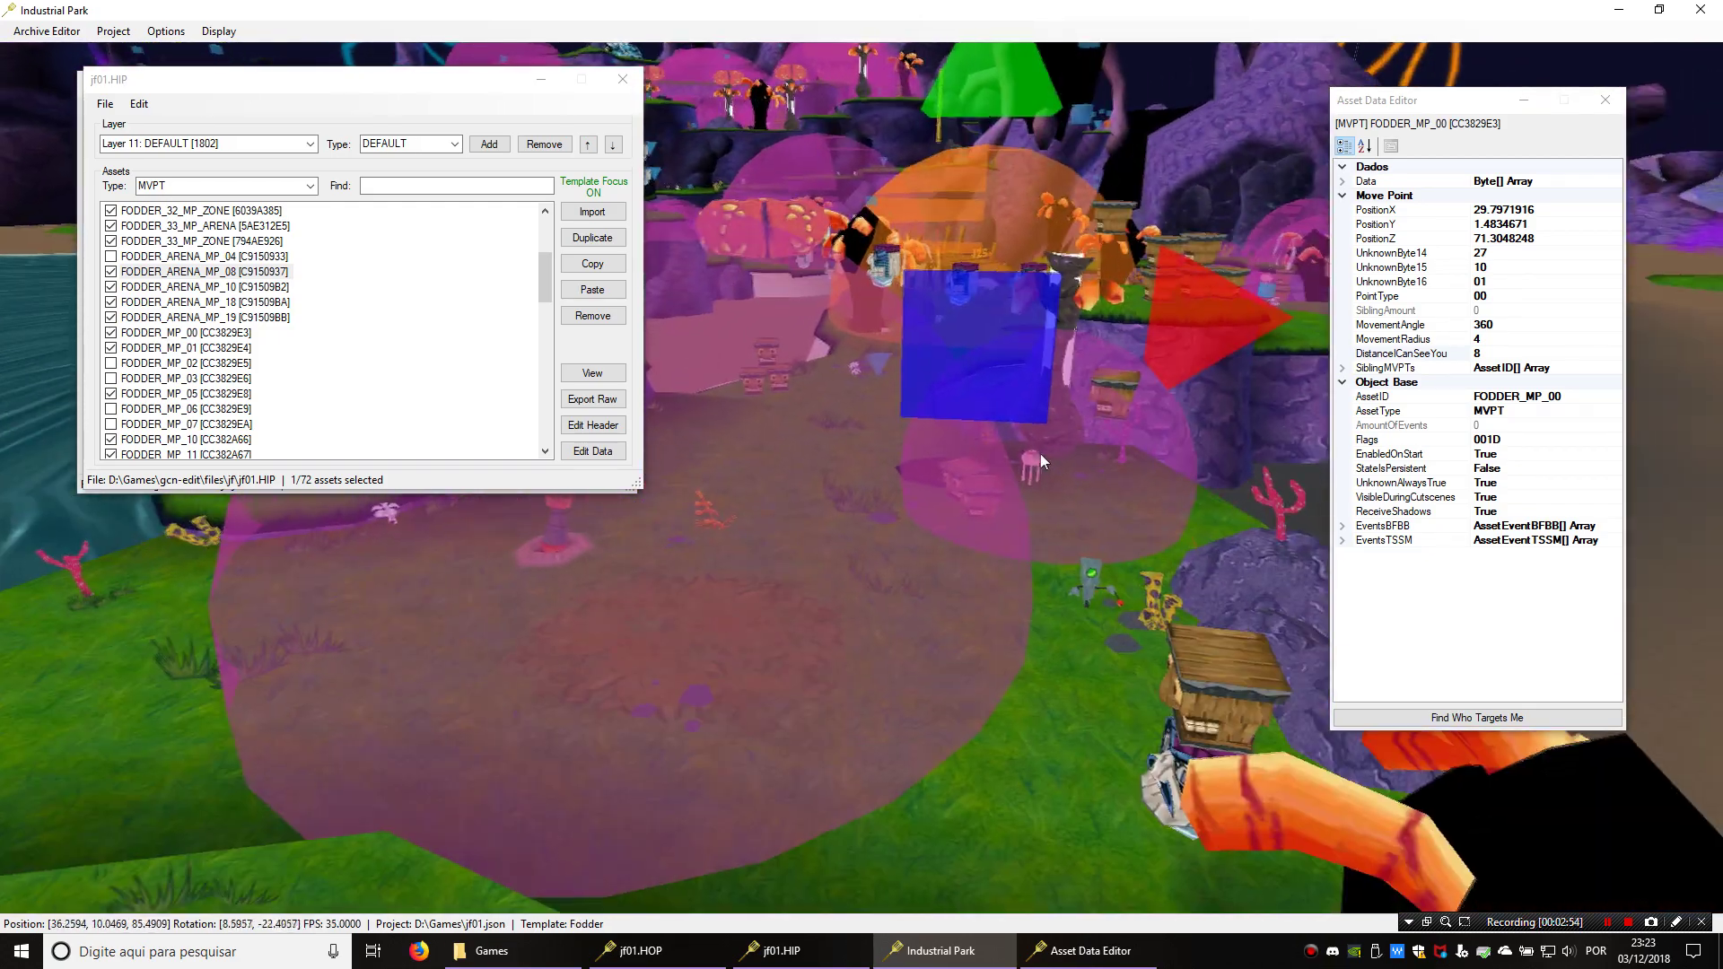
{"action": "key", "text": "w"}
{"action": "left_click", "coordinate": [1113, 589]}
{"action": "key", "text": "s"}
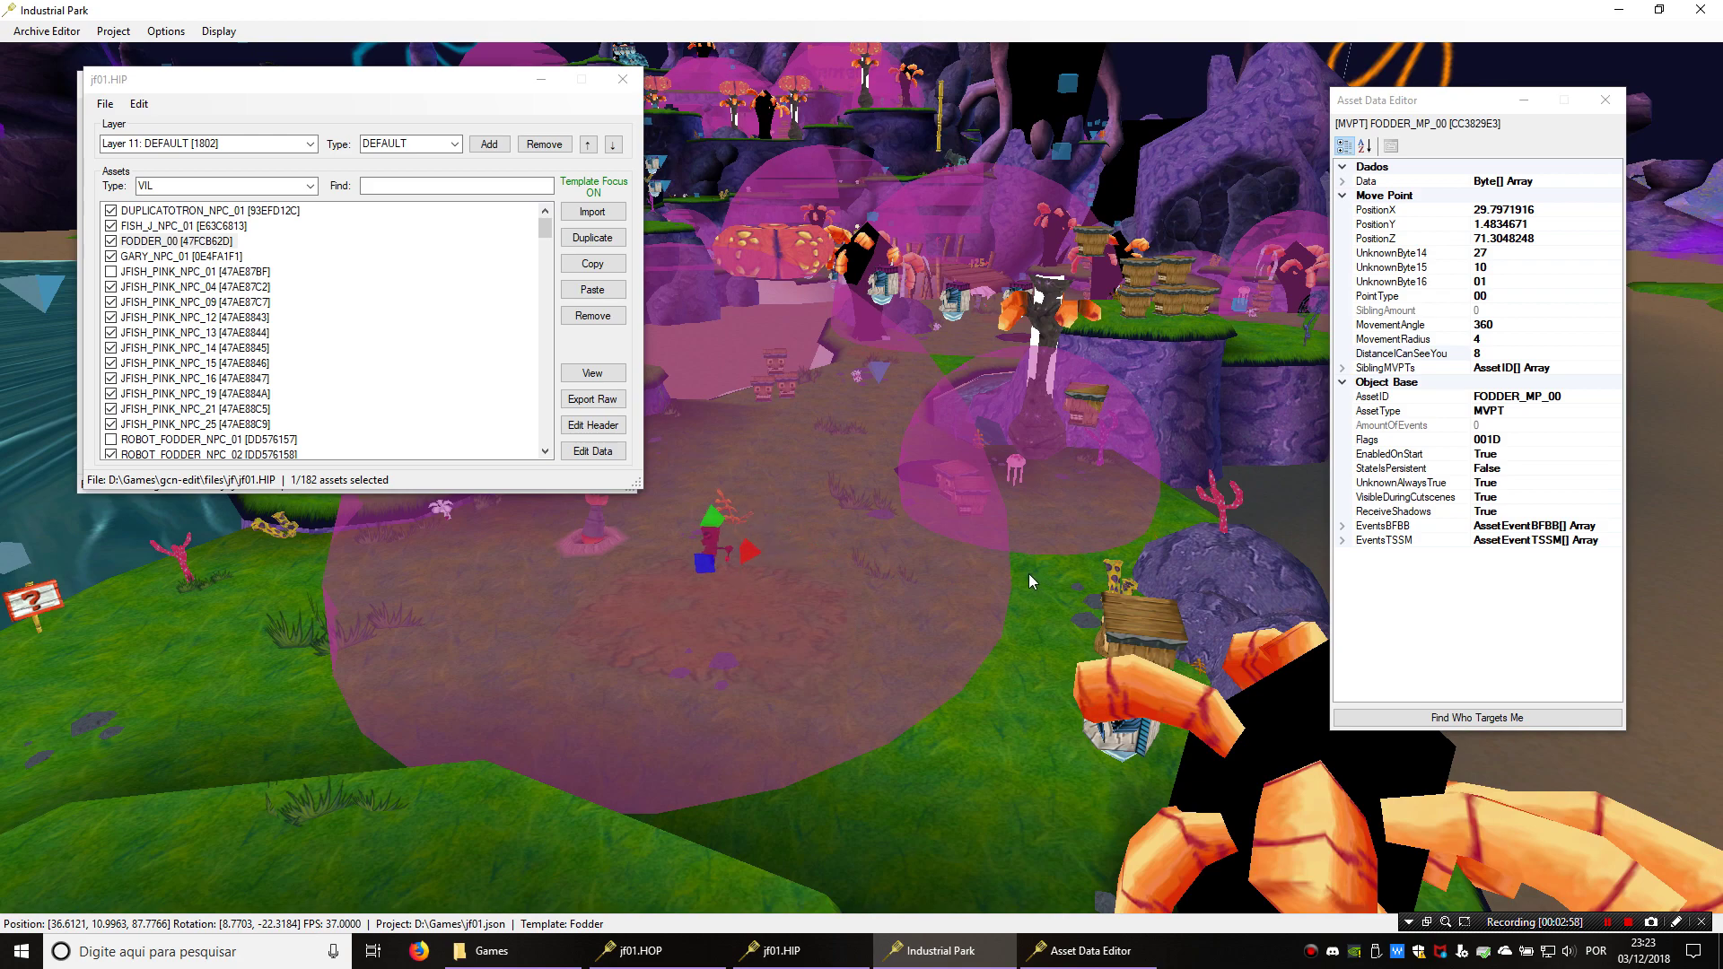
Choose the Shiny_Purple pickup as the active template for placing objects in the Fodder clearing
{"action": "key", "text": "w"}
{"action": "key", "text": "w"}
{"action": "key", "text": "a"}
{"action": "middle_click_drag", "start_coordinate": [866, 373], "coordinate": [960, 423]}
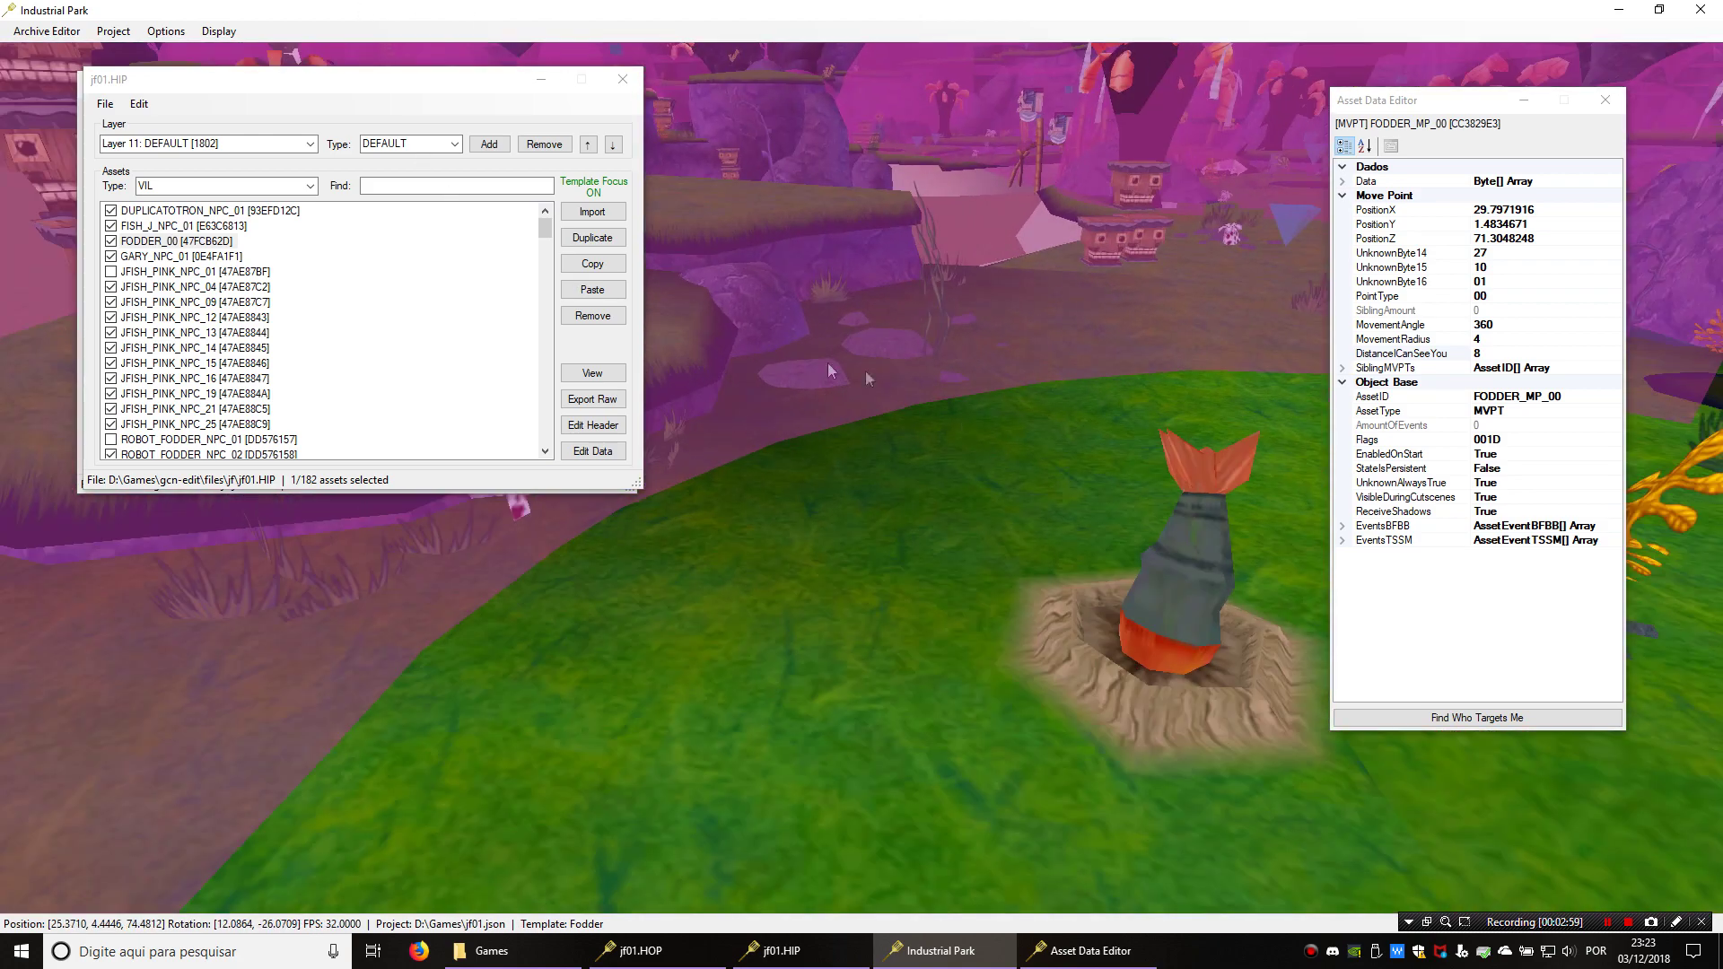
{"action": "key", "text": "s"}
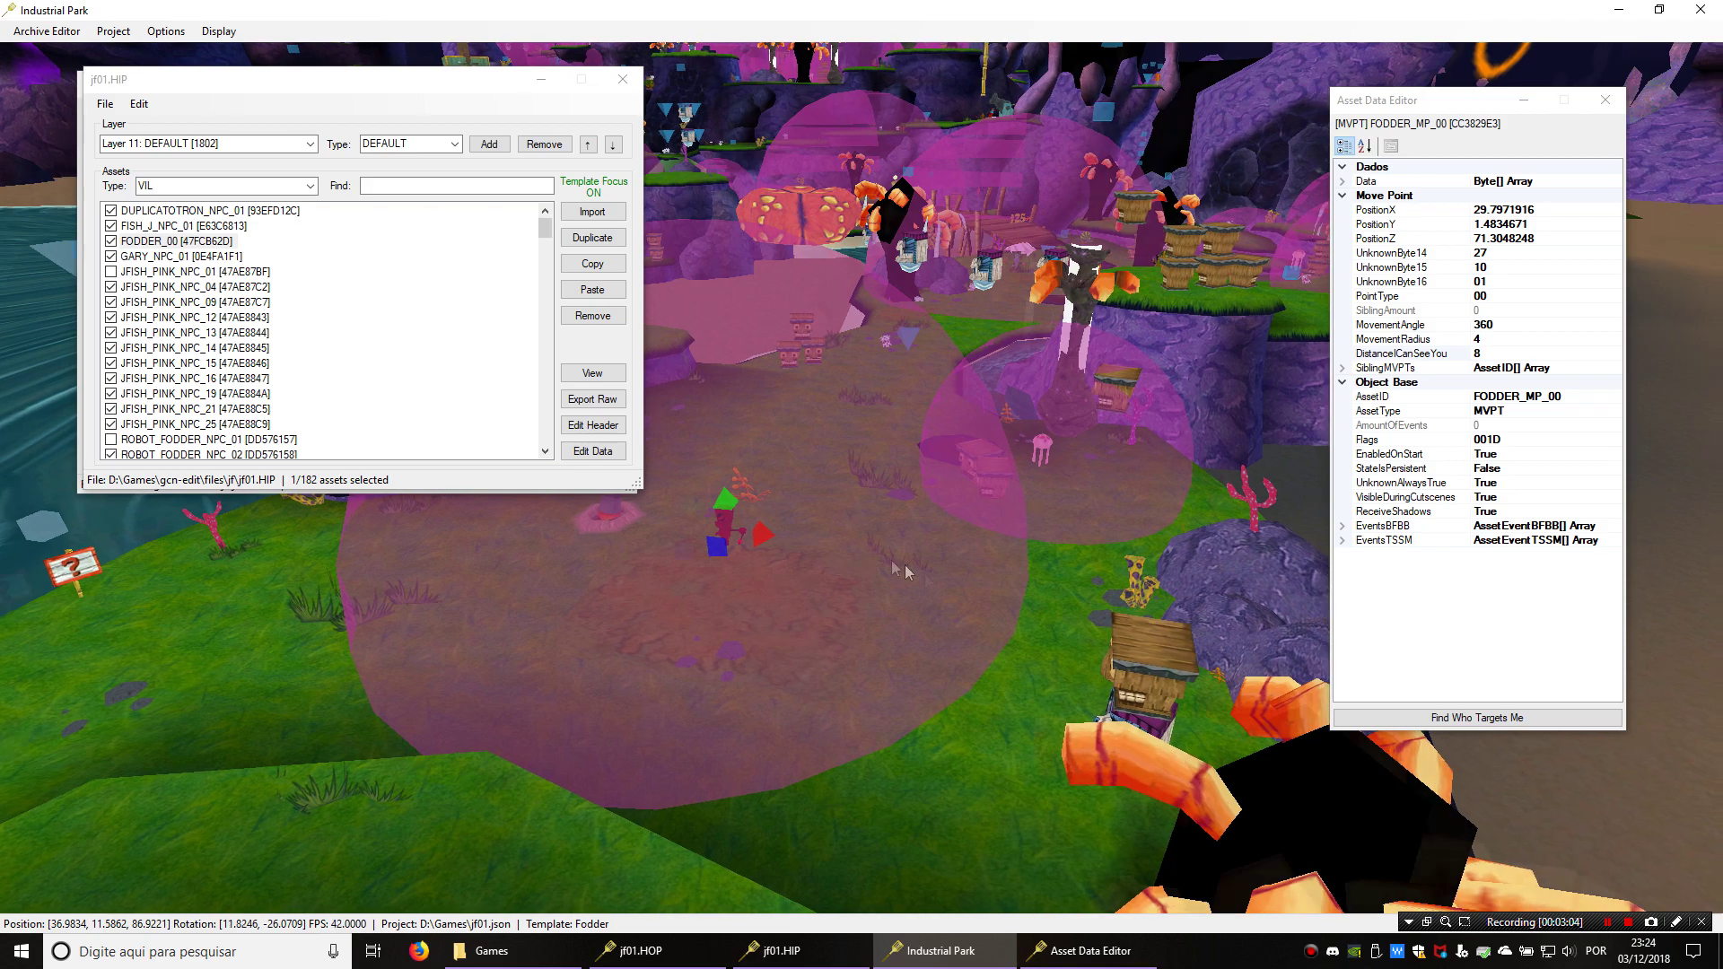
{"action": "middle_click_drag", "start_coordinate": [885, 563], "coordinate": [674, 425]}
{"action": "key", "text": "a"}
{"action": "right_click", "coordinate": [828, 488]}
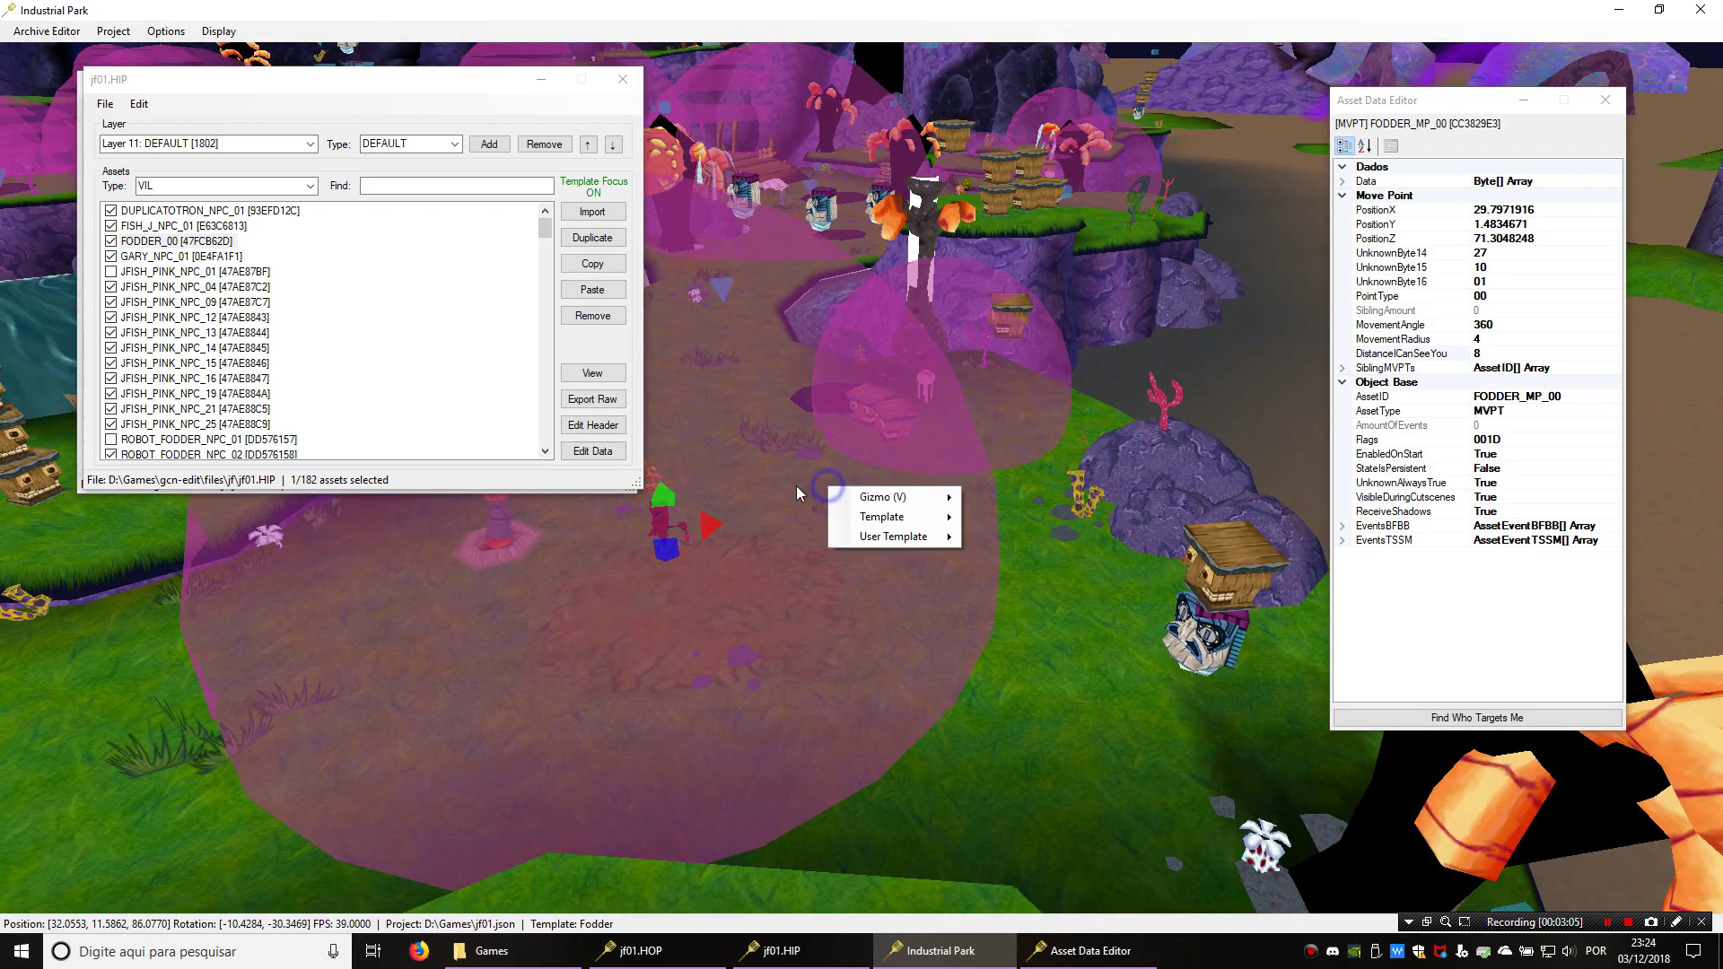
{"action": "left_click", "coordinate": [860, 518]}
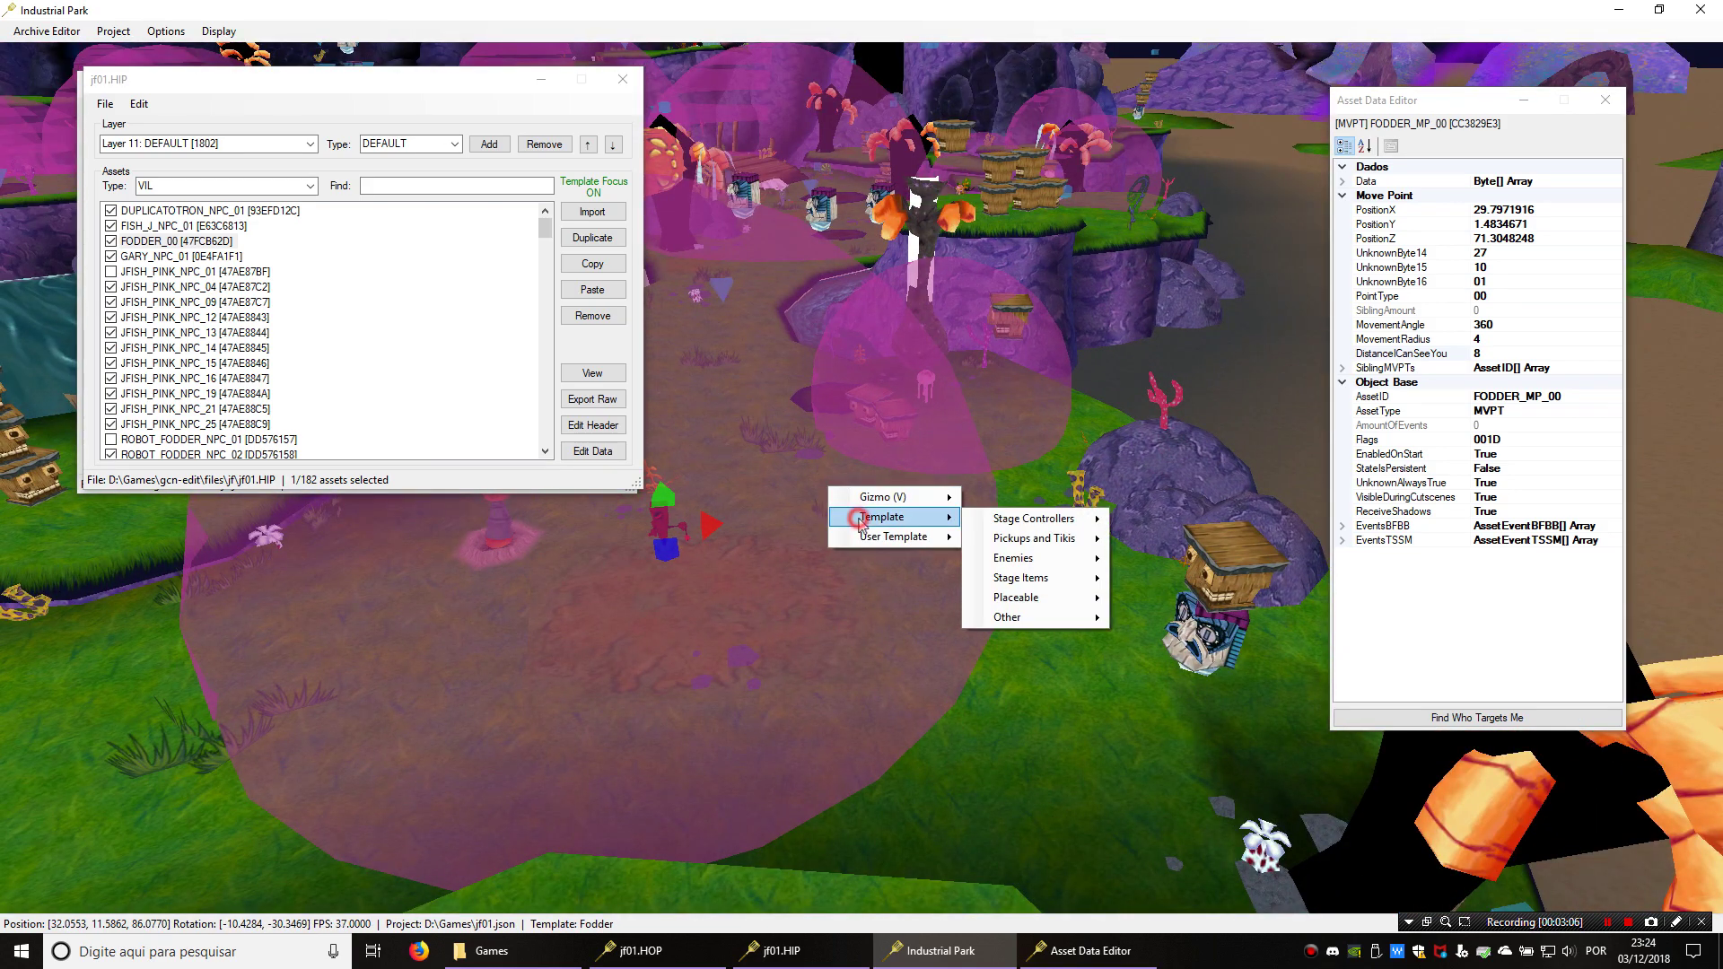
{"action": "left_click", "coordinate": [1045, 539]}
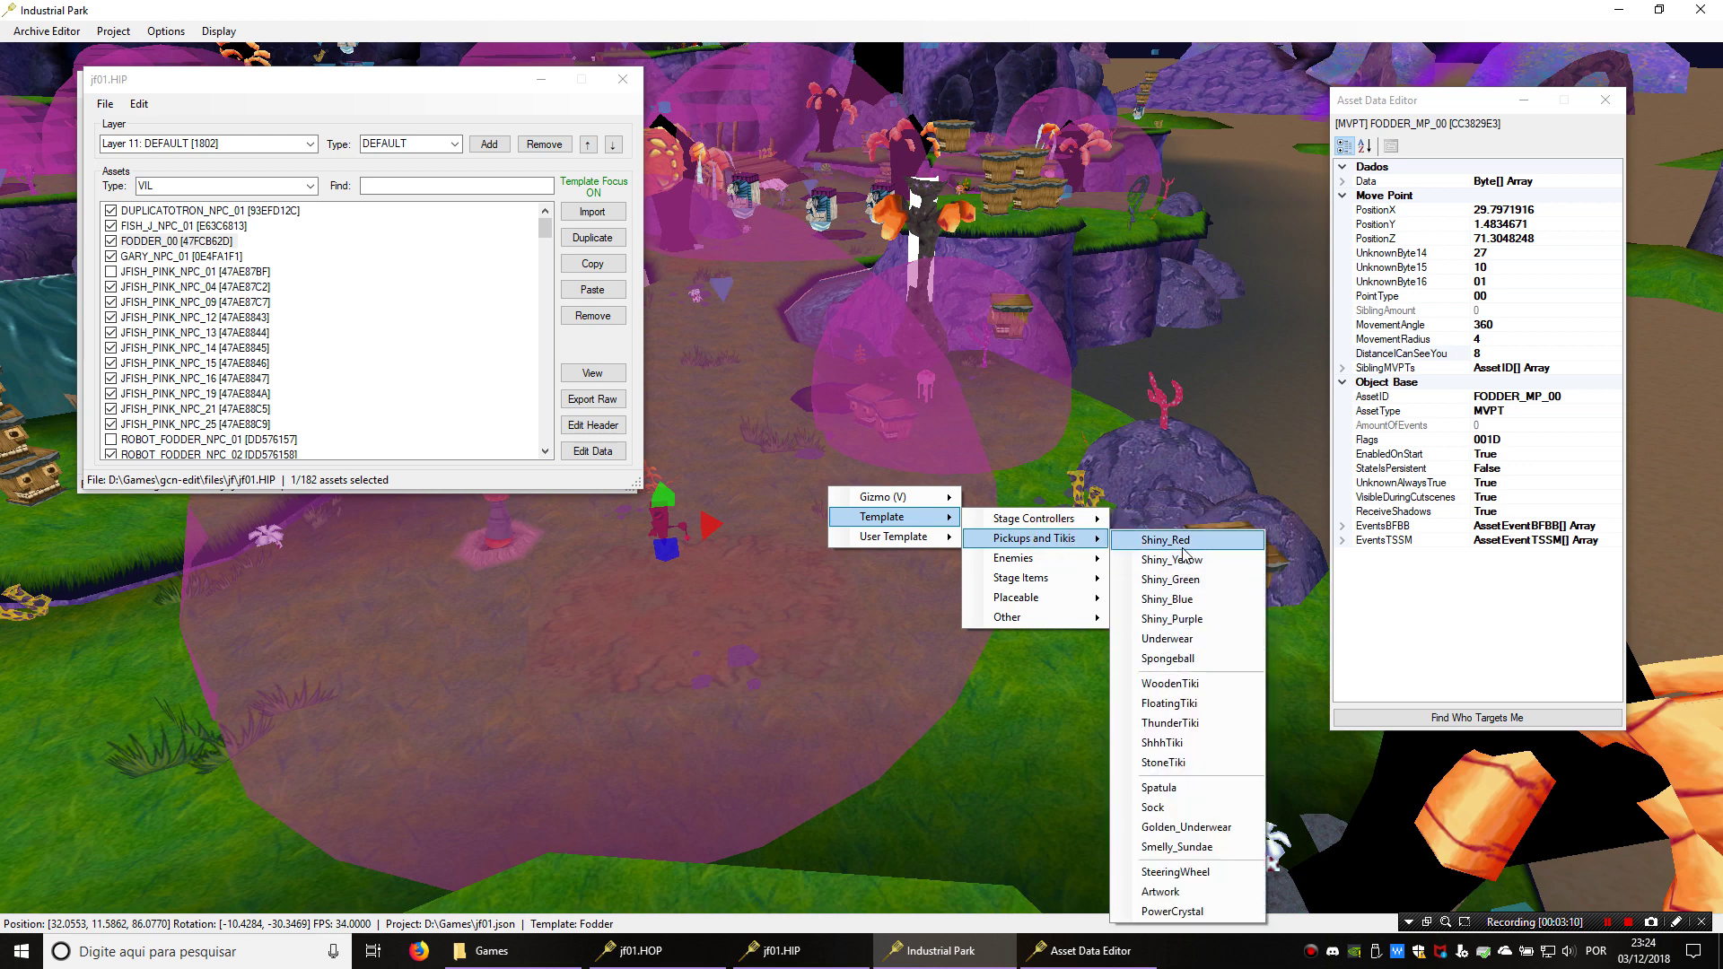
{"action": "left_click", "coordinate": [1183, 621]}
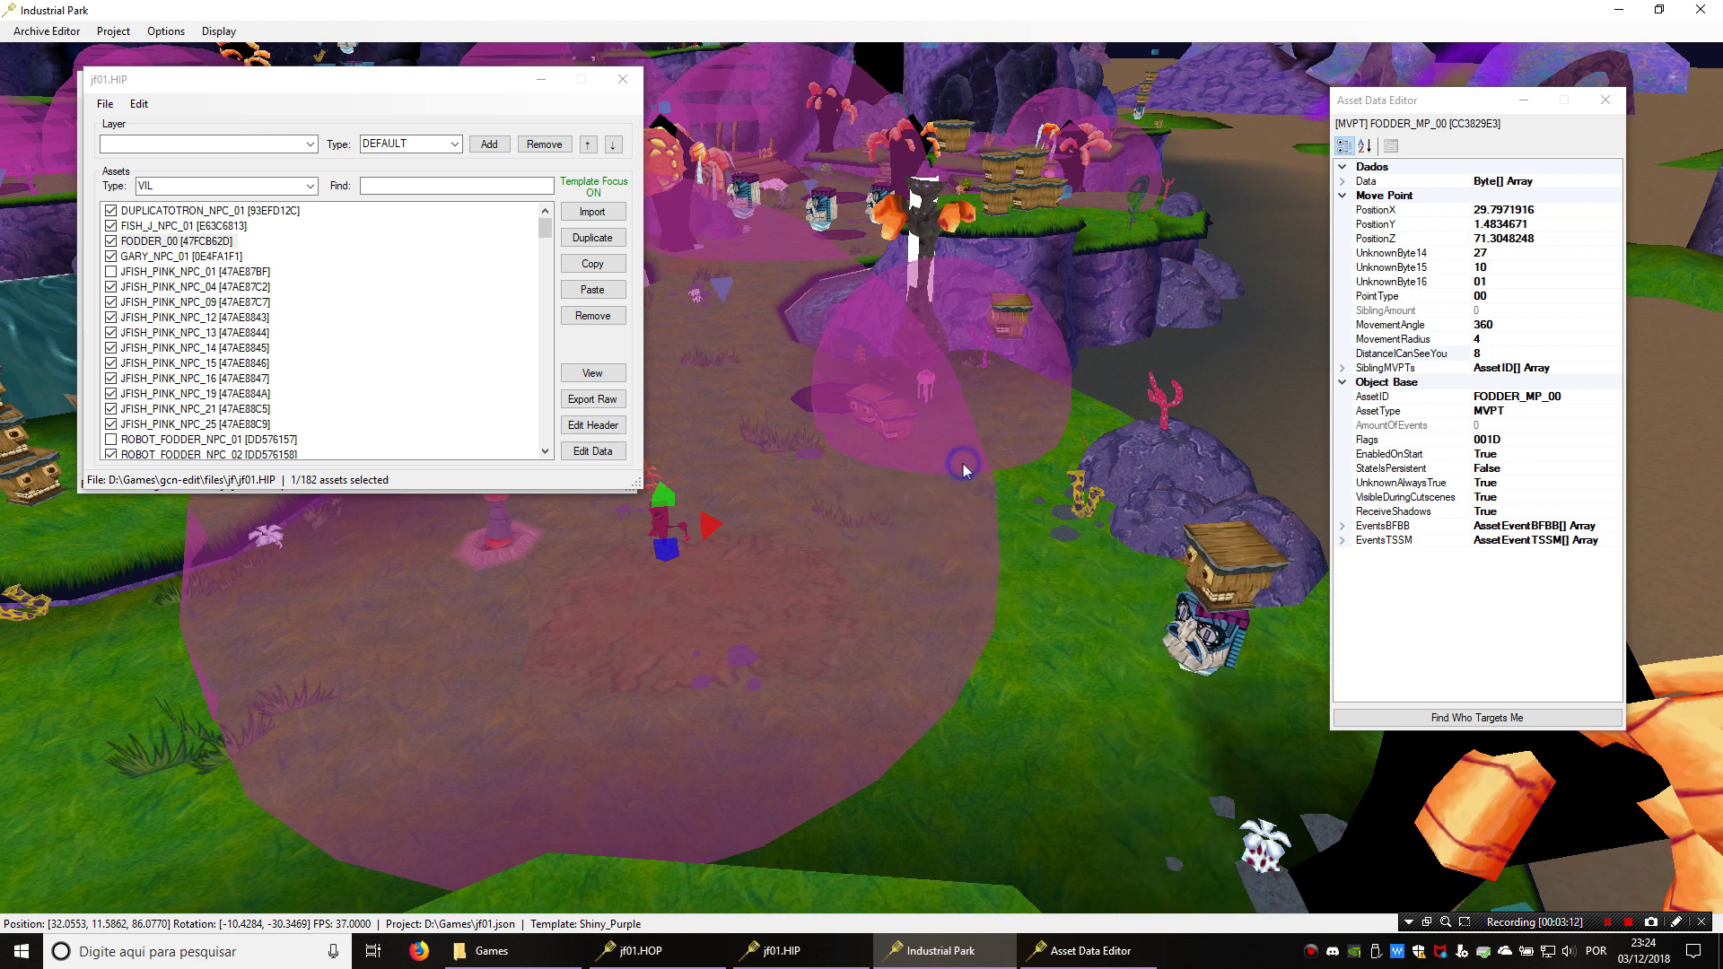
Place four Shiny_Purple pickups in a row from the clearing's centre toward the jellyfish sphere and select the farthest one
{"action": "right_click", "coordinate": [699, 627], "text": "shift"}
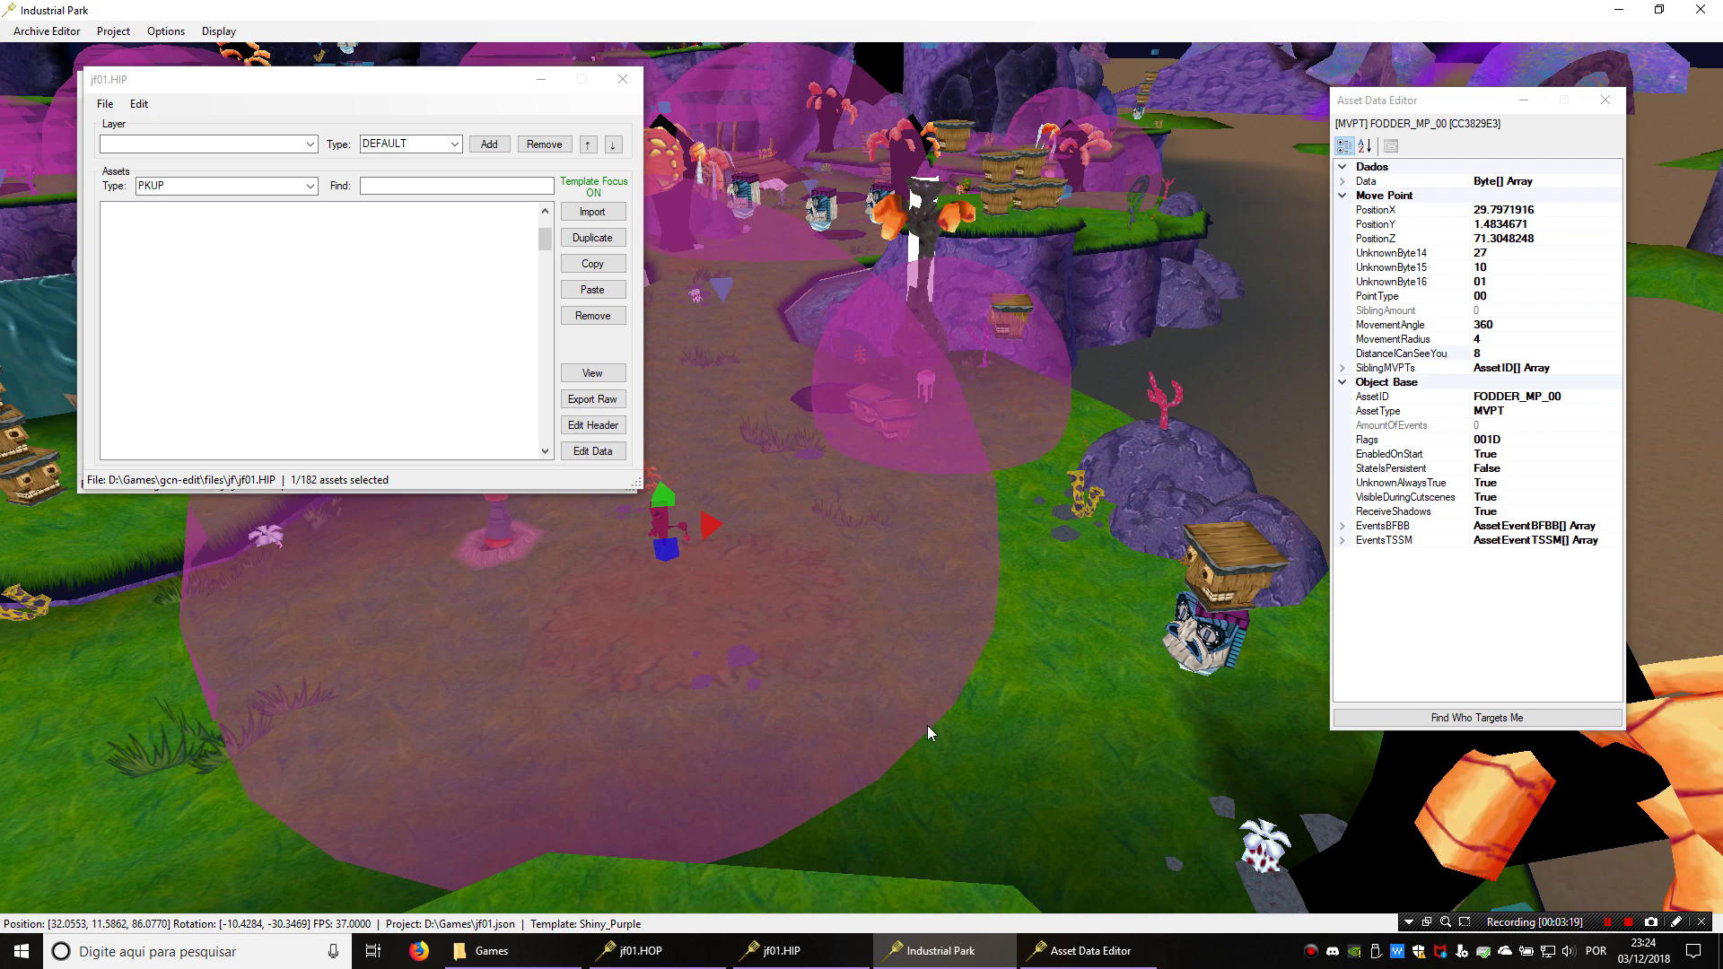
{"action": "middle_click_drag", "start_coordinate": [928, 725], "coordinate": [671, 732]}
{"action": "key", "text": "a"}
{"action": "key", "text": "d"}
{"action": "right_click_drag", "start_coordinate": [664, 738], "coordinate": [928, 606]}
{"action": "left_click", "coordinate": [1089, 548]}
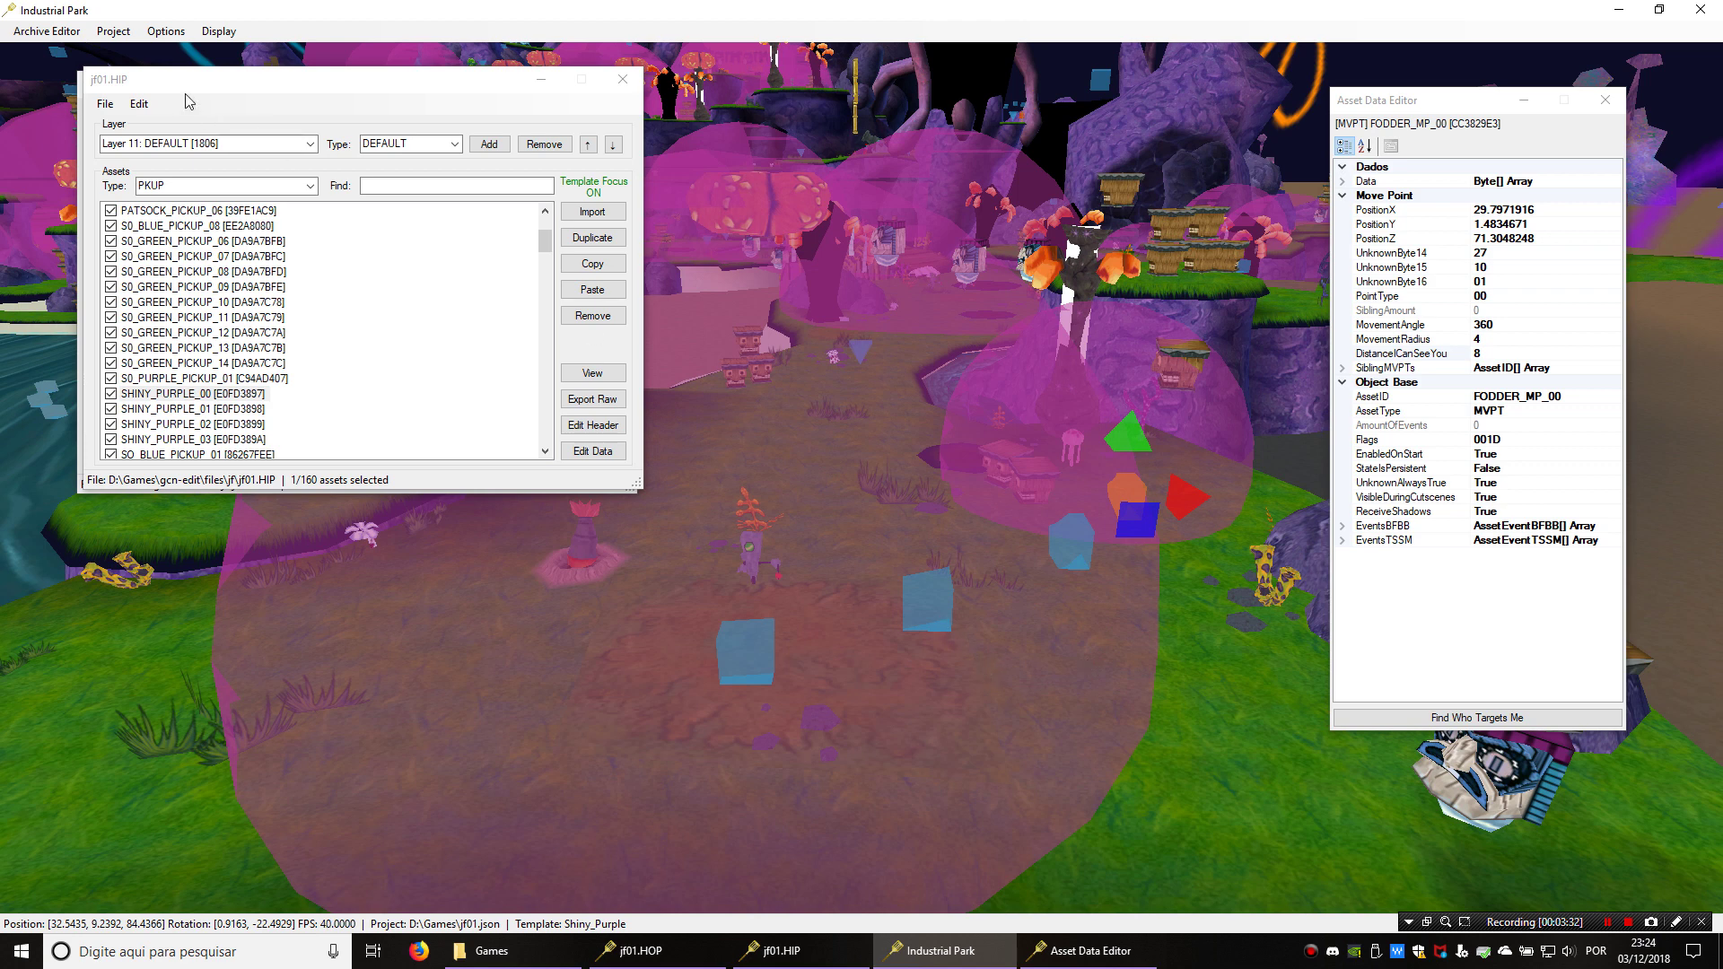
Move the jf01.HIP window aside to uncover the jf01.HOP archive window behind it
{"action": "left_click", "coordinate": [123, 107]}
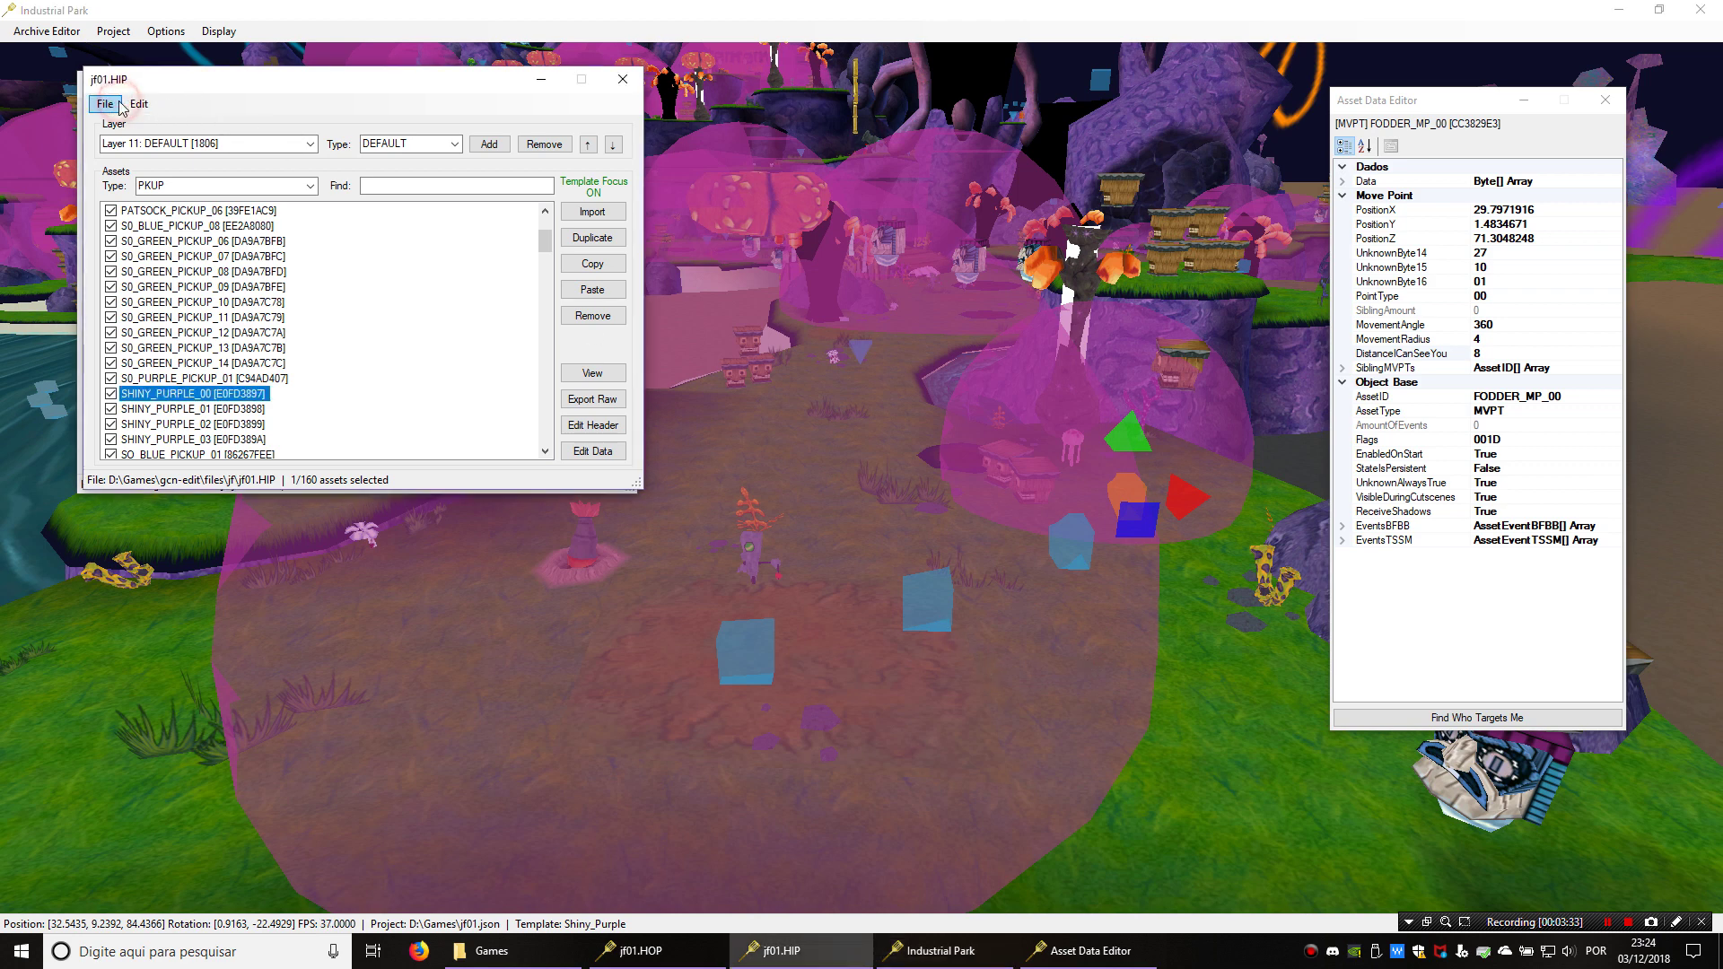
{"action": "left_click", "coordinate": [39, 31]}
{"action": "left_click_drag", "start_coordinate": [166, 84], "coordinate": [428, 75]}
{"action": "left_click", "coordinate": [231, 99]}
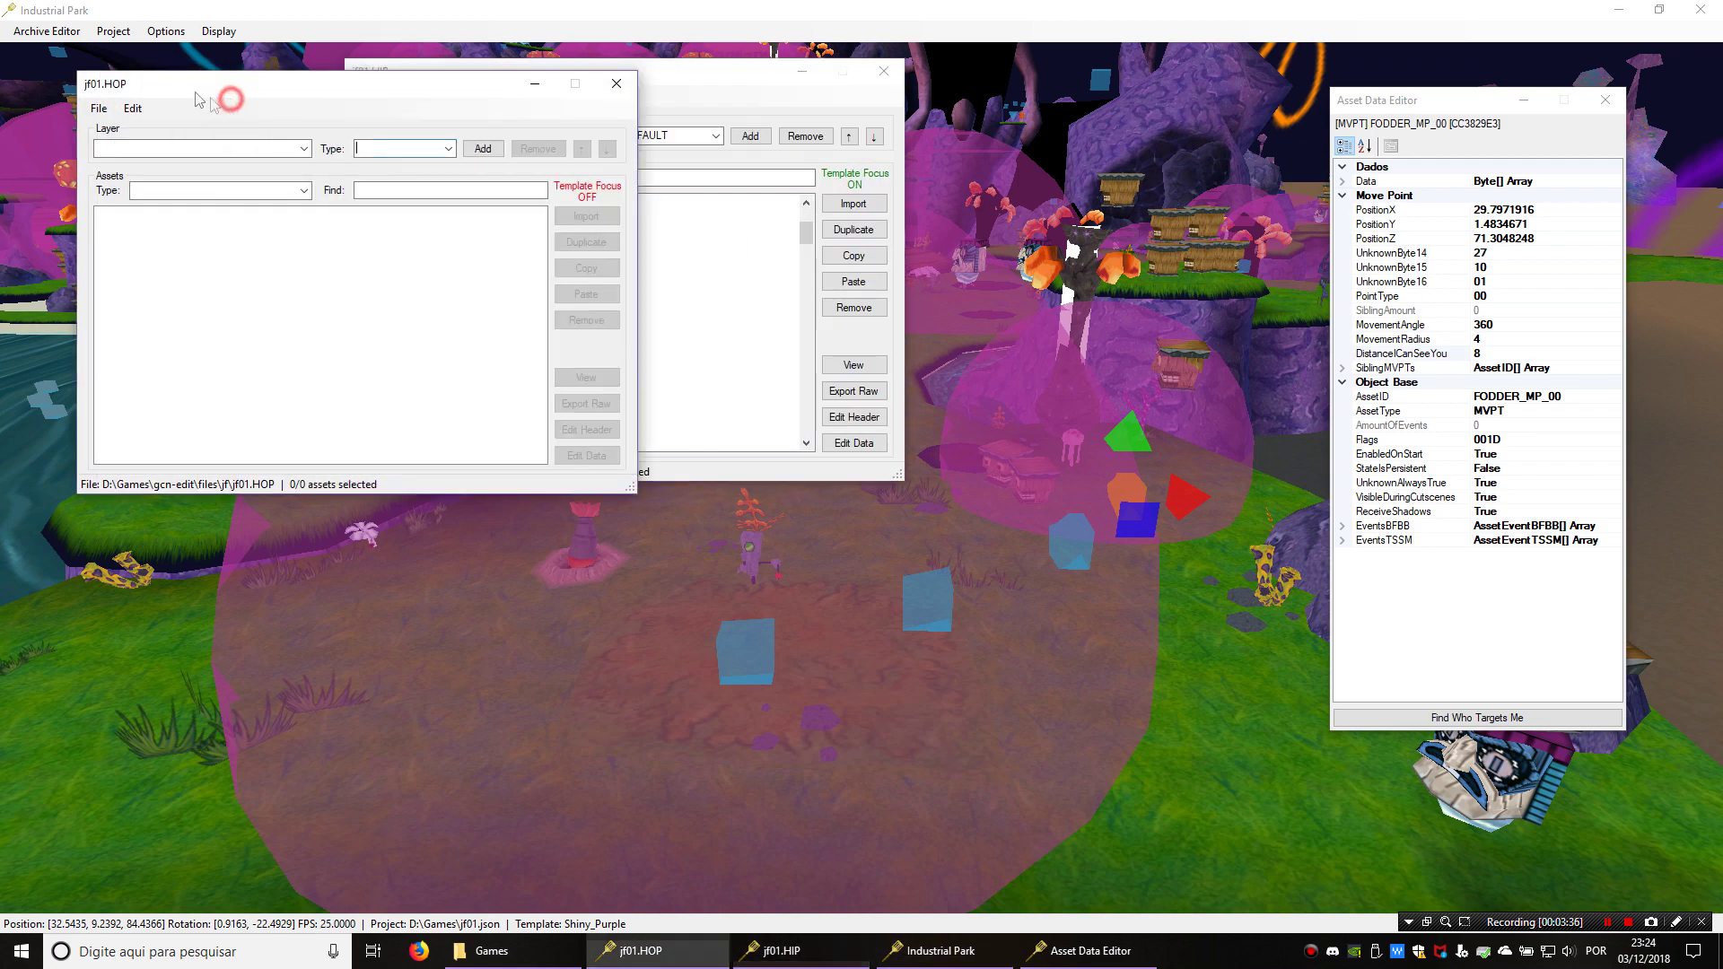
Load boot.HIP from the gcn-edit files folder in a new archive editor and close that editor's window
{"action": "left_click", "coordinate": [40, 31]}
{"action": "left_click", "coordinate": [42, 32]}
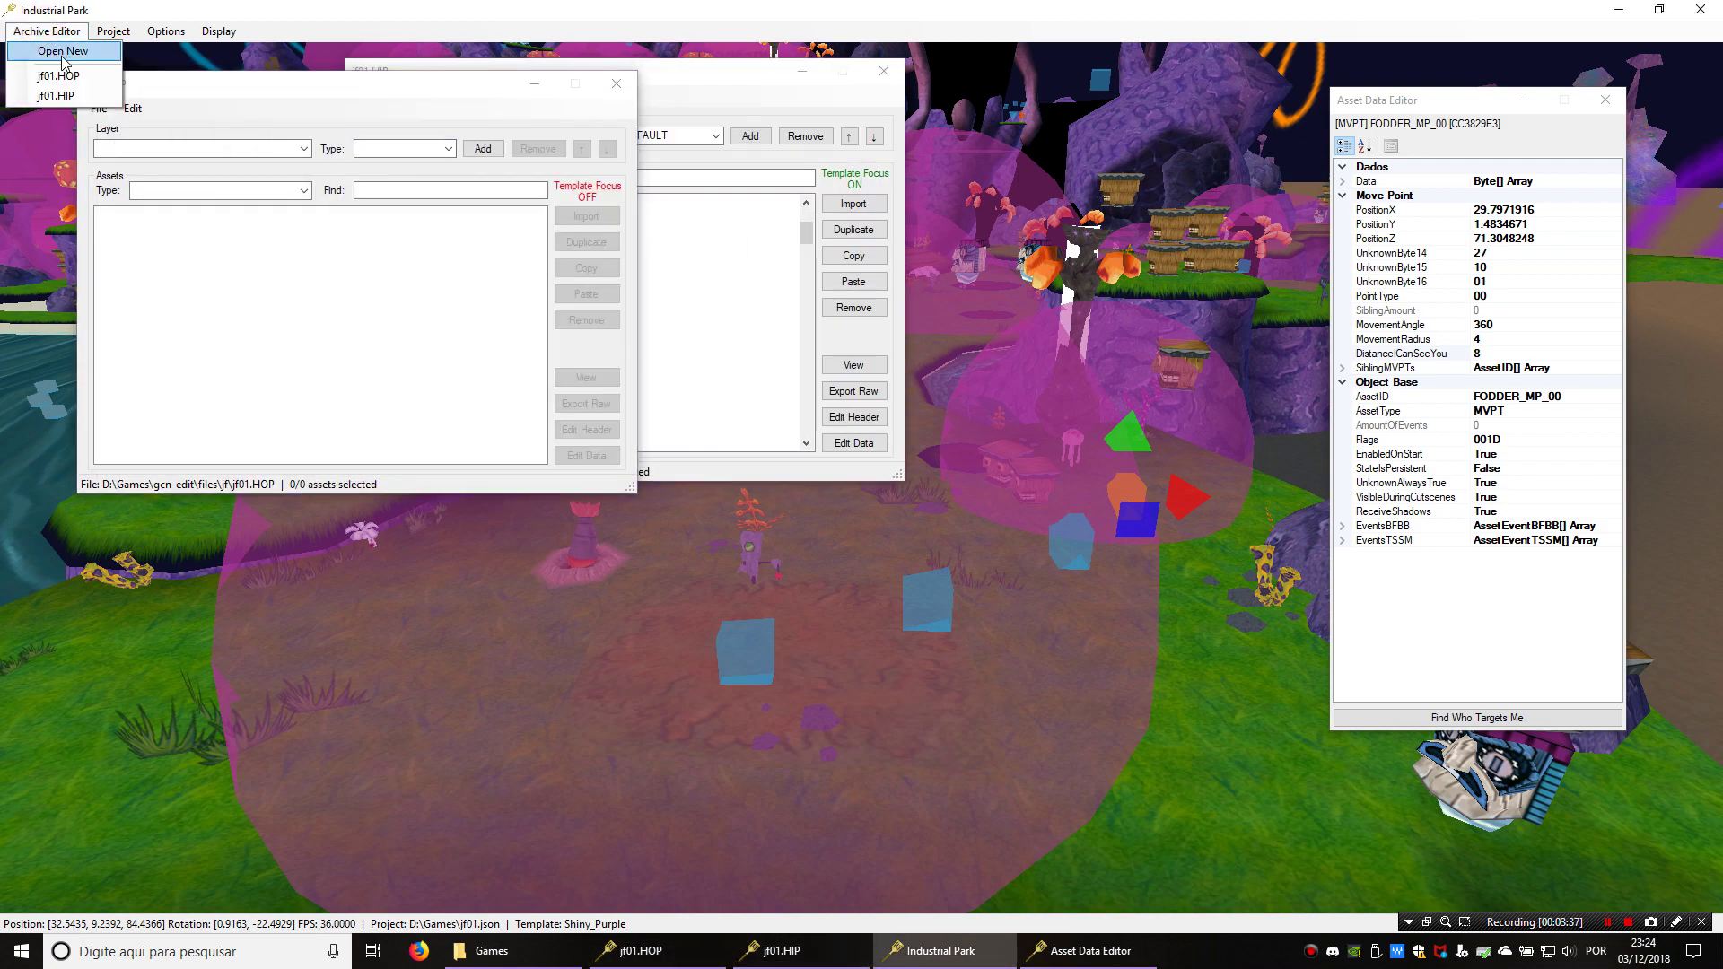
{"action": "left_click", "coordinate": [62, 53]}
{"action": "left_click", "coordinate": [171, 179]}
{"action": "left_click", "coordinate": [193, 218]}
{"action": "double_click", "coordinate": [423, 311]}
{"action": "left_click", "coordinate": [421, 294]}
{"action": "double_click", "coordinate": [421, 294]}
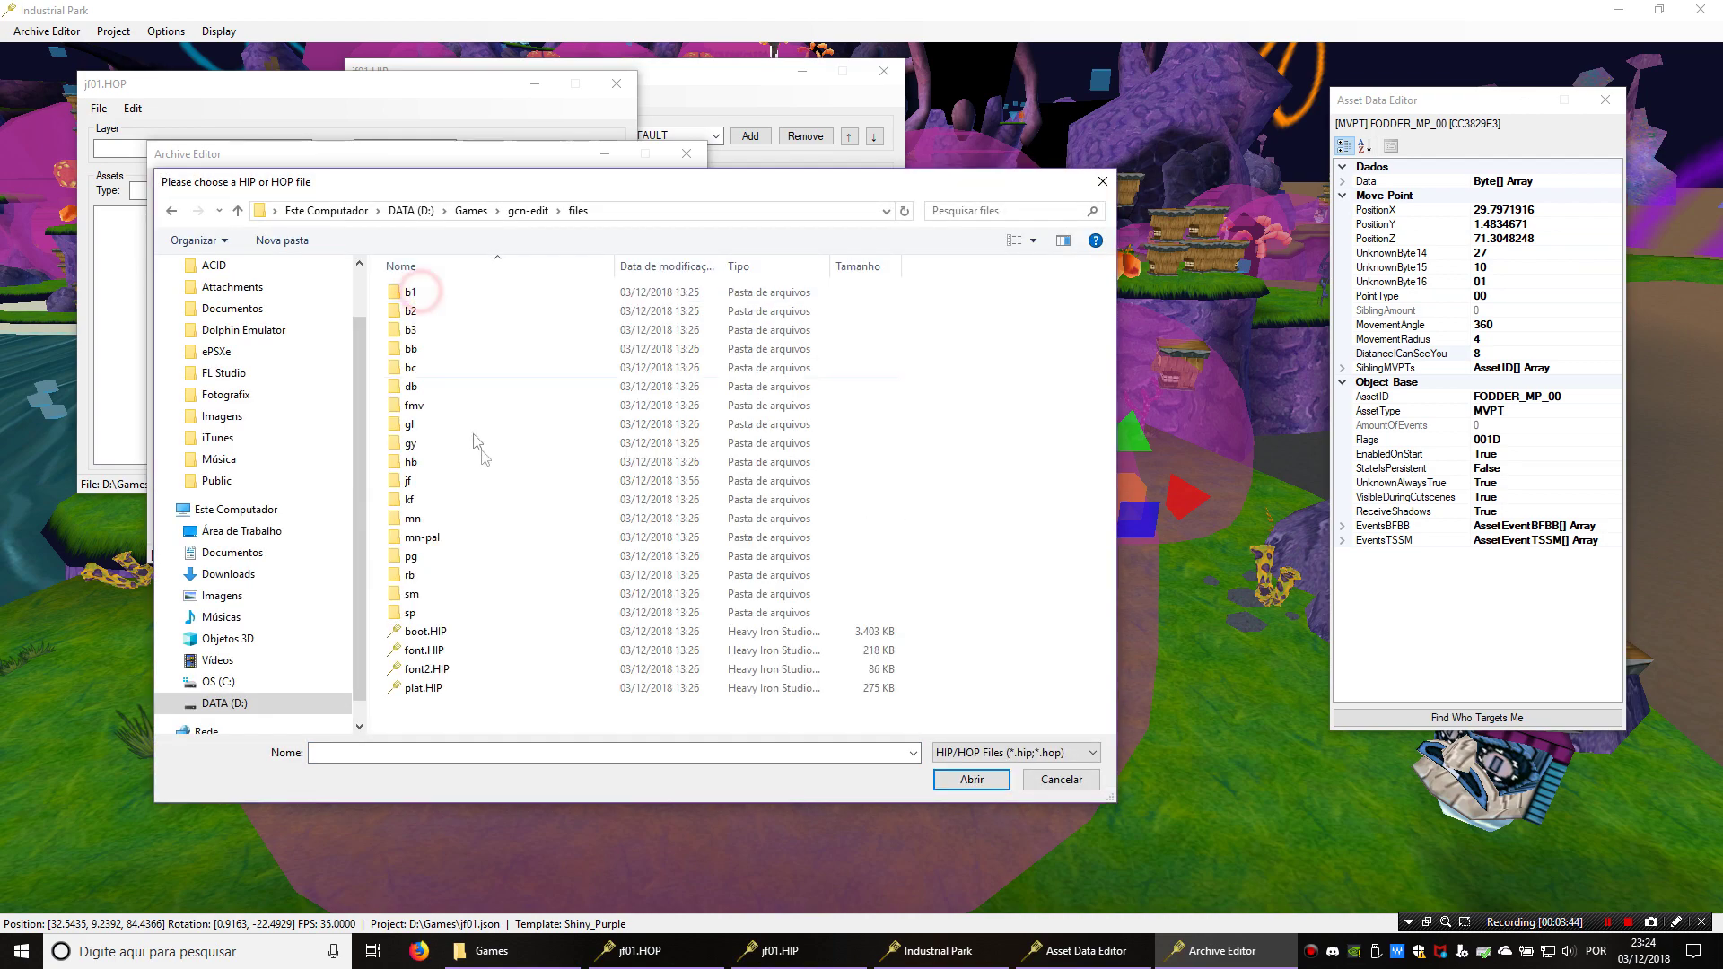
{"action": "double_click", "coordinate": [435, 622]}
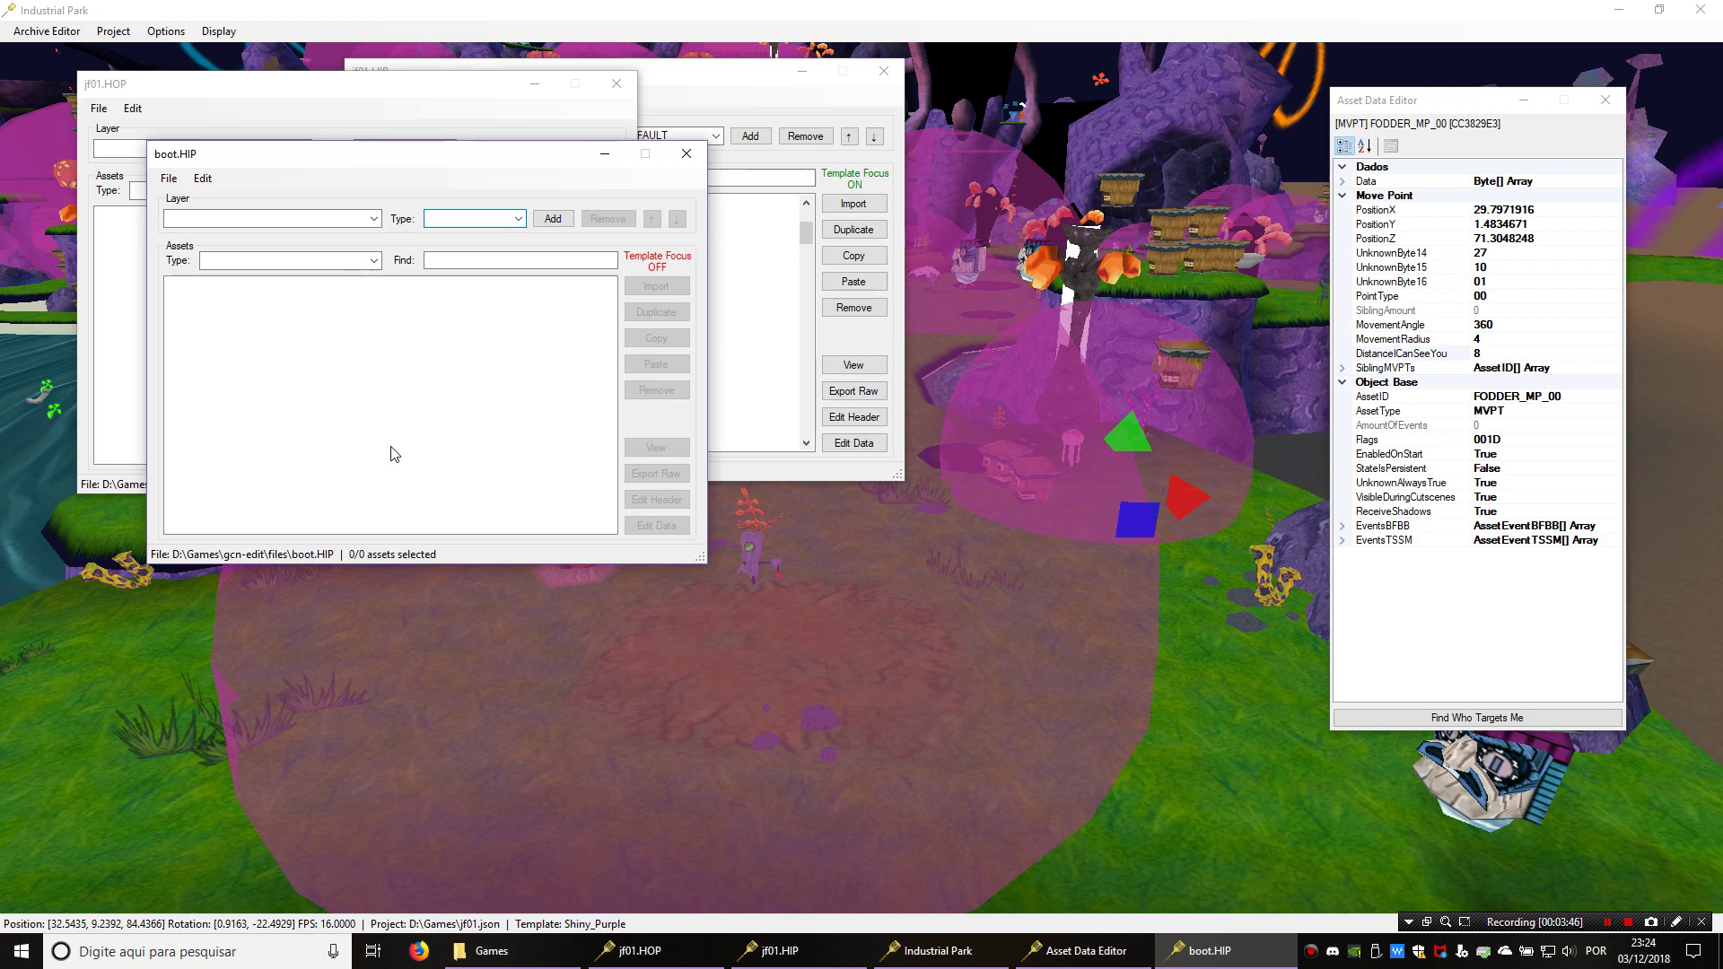
{"action": "left_click", "coordinate": [673, 161]}
Turn off No Culling and switch the level view to wireframe
{"action": "middle_click_drag", "start_coordinate": [720, 657], "coordinate": [776, 586]}
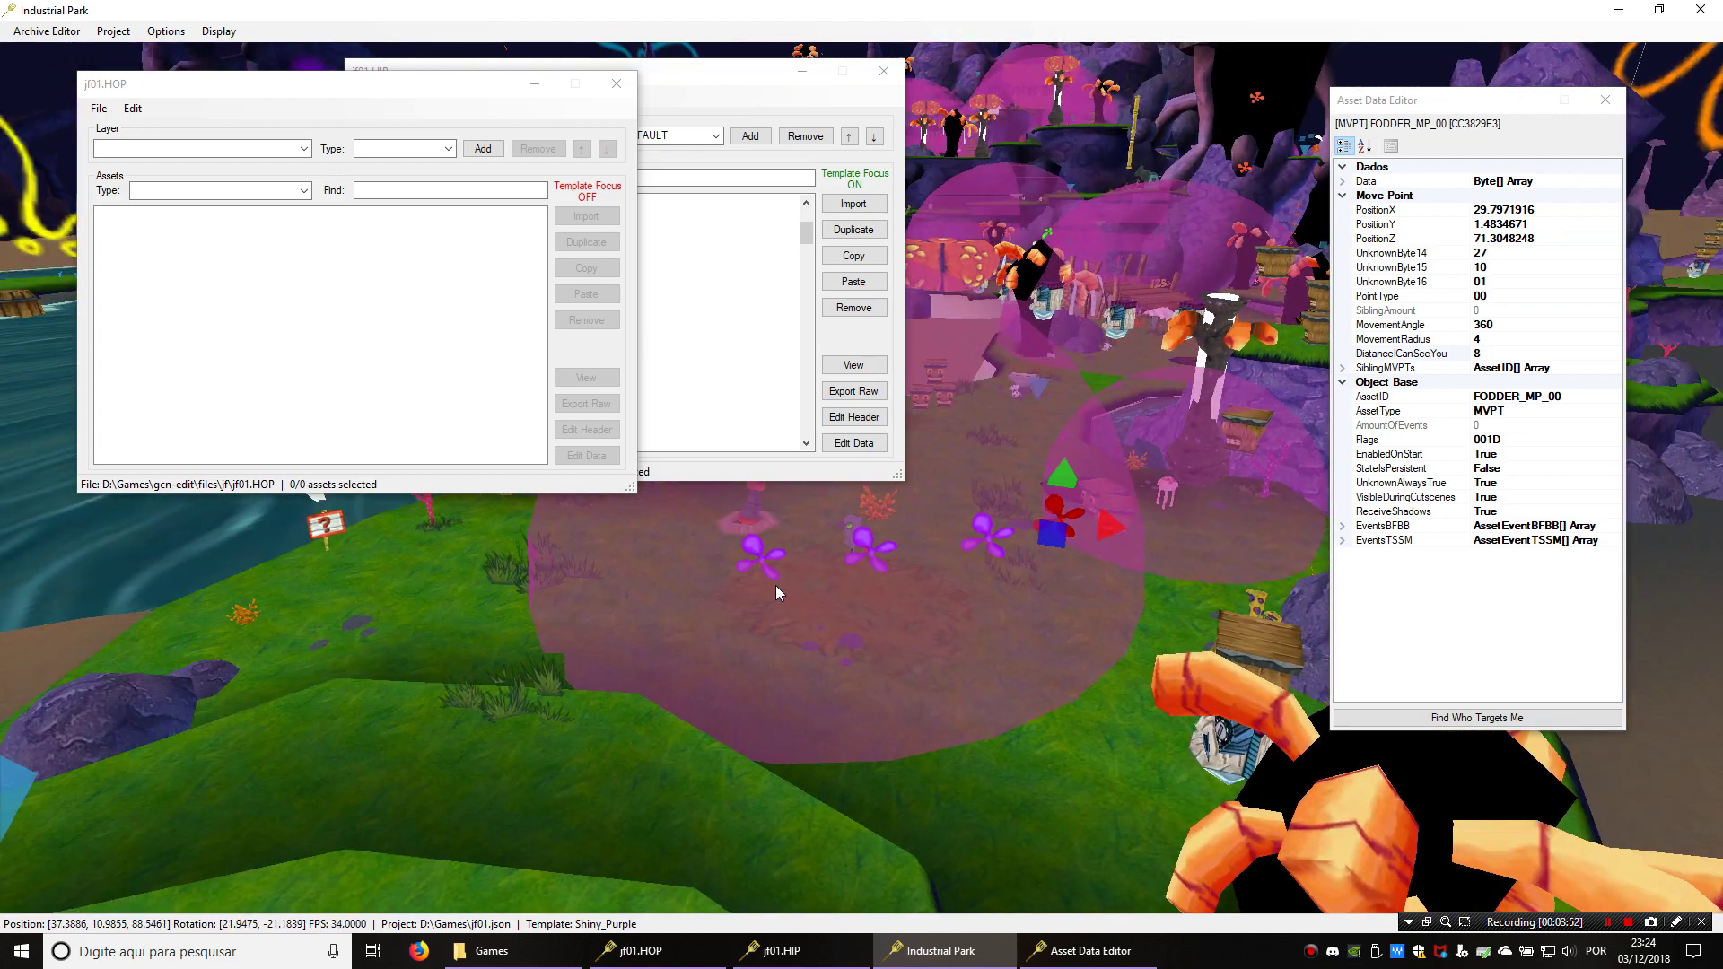
{"action": "scroll", "coordinate": [776, 585], "scroll_direction": "up", "scroll_amount": 1}
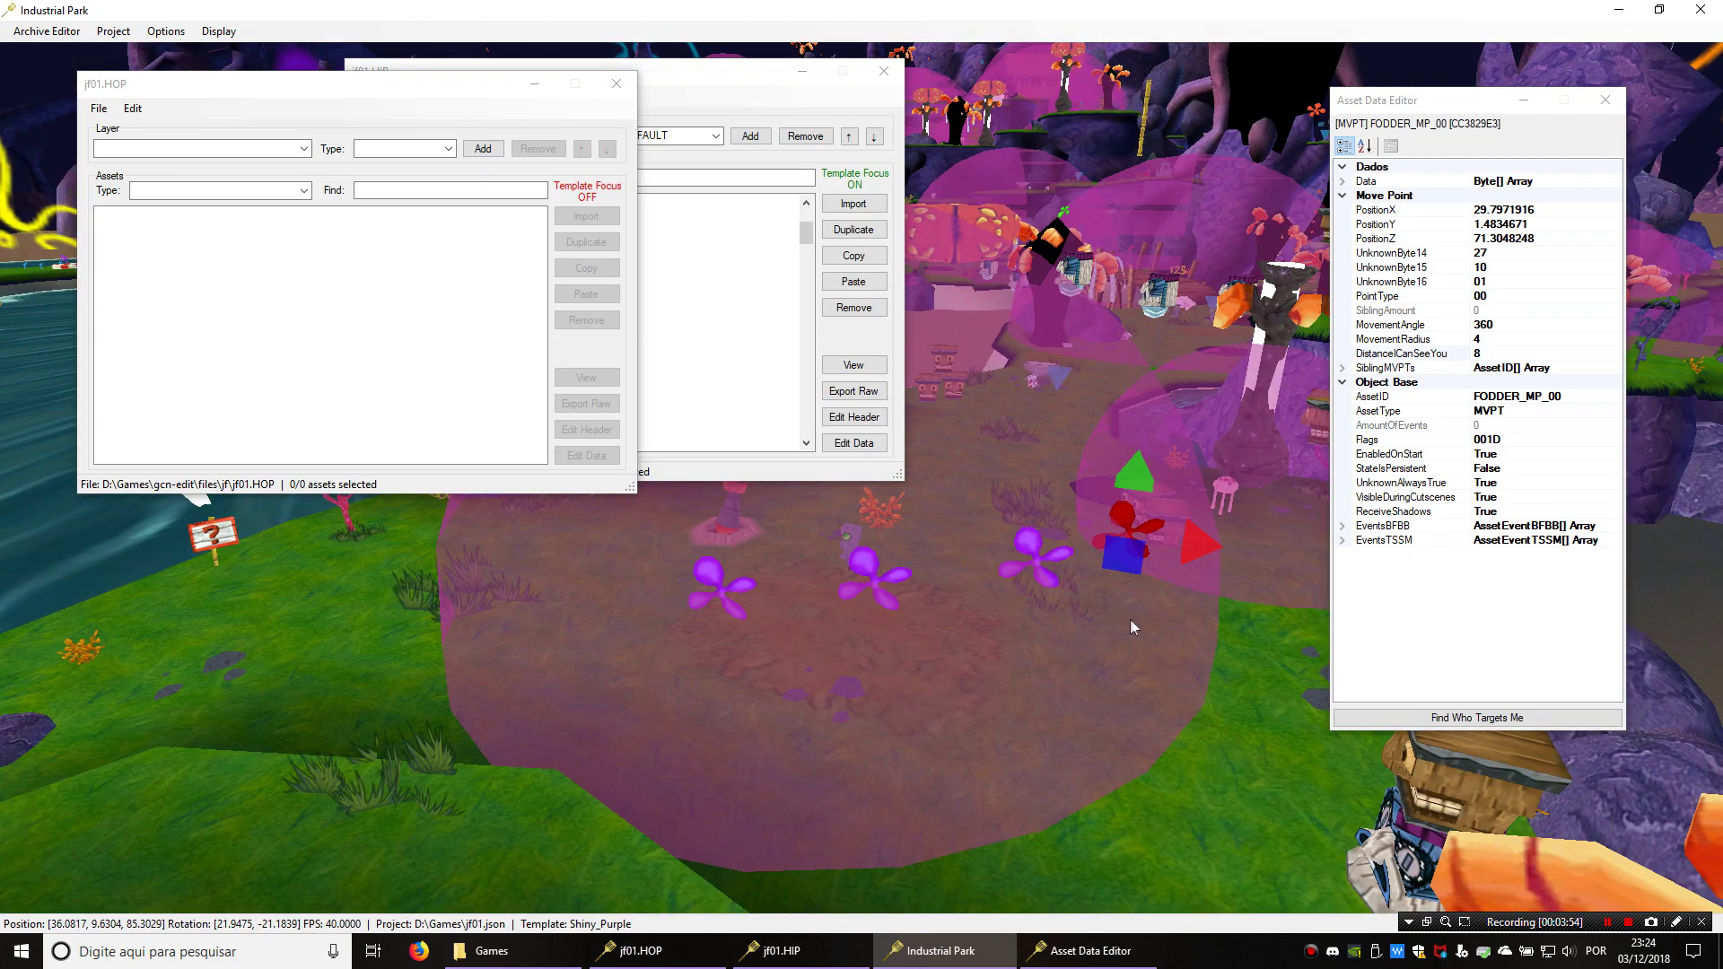
{"action": "right_click_drag", "start_coordinate": [1130, 621], "coordinate": [730, 682]}
{"action": "middle_click_drag", "start_coordinate": [730, 682], "coordinate": [1039, 740]}
{"action": "right_click_drag", "start_coordinate": [1039, 745], "coordinate": [897, 619]}
{"action": "left_click", "coordinate": [166, 31]}
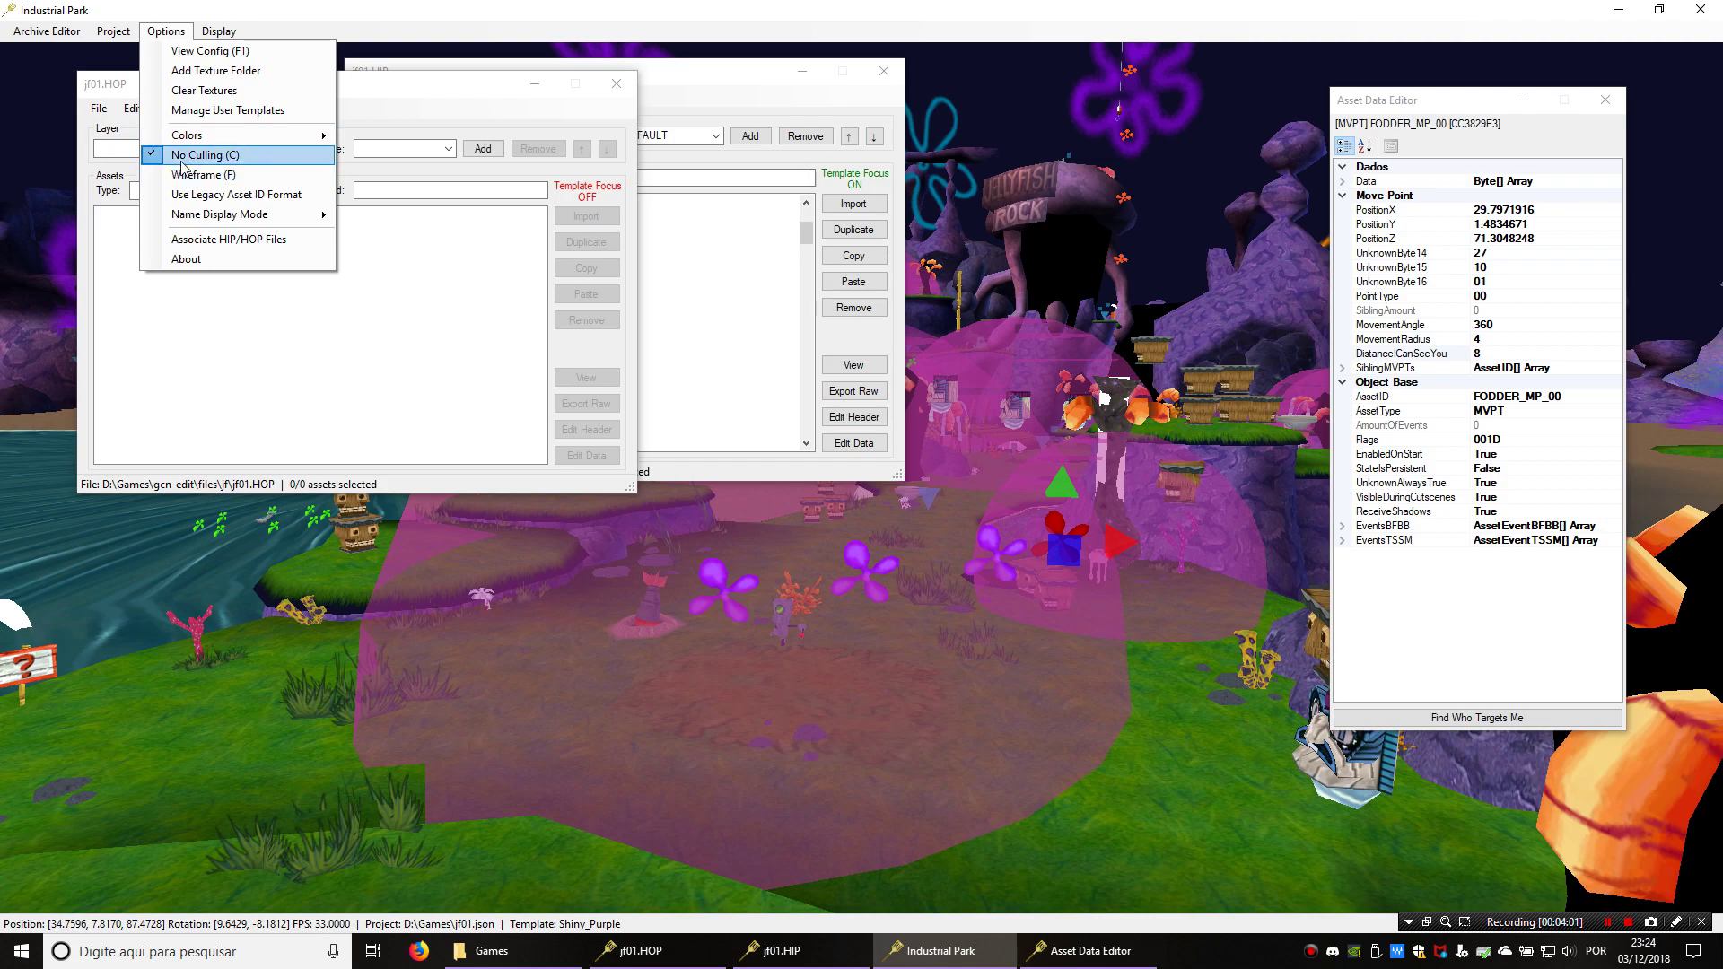
{"action": "left_click", "coordinate": [218, 156]}
{"action": "left_click", "coordinate": [171, 31]}
{"action": "left_click", "coordinate": [219, 171]}
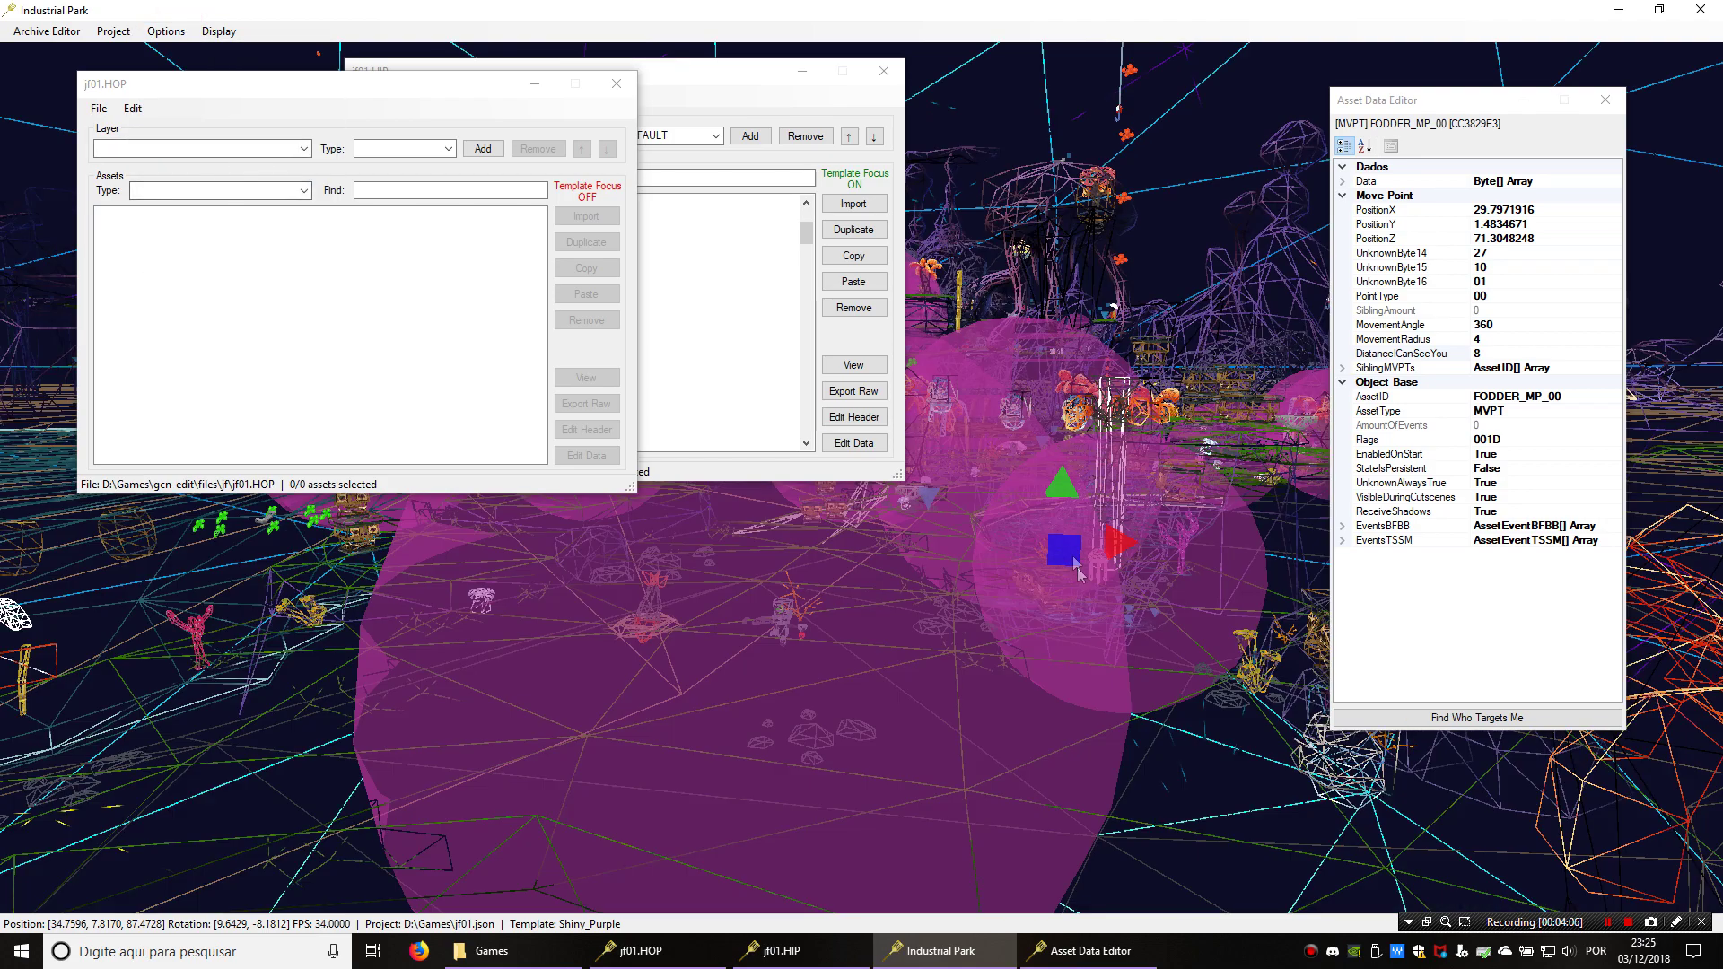
Turn off the wireframe view and enable No Culling again
{"action": "middle_click_drag", "start_coordinate": [1071, 611], "coordinate": [1008, 642]}
{"action": "left_click", "coordinate": [166, 33]}
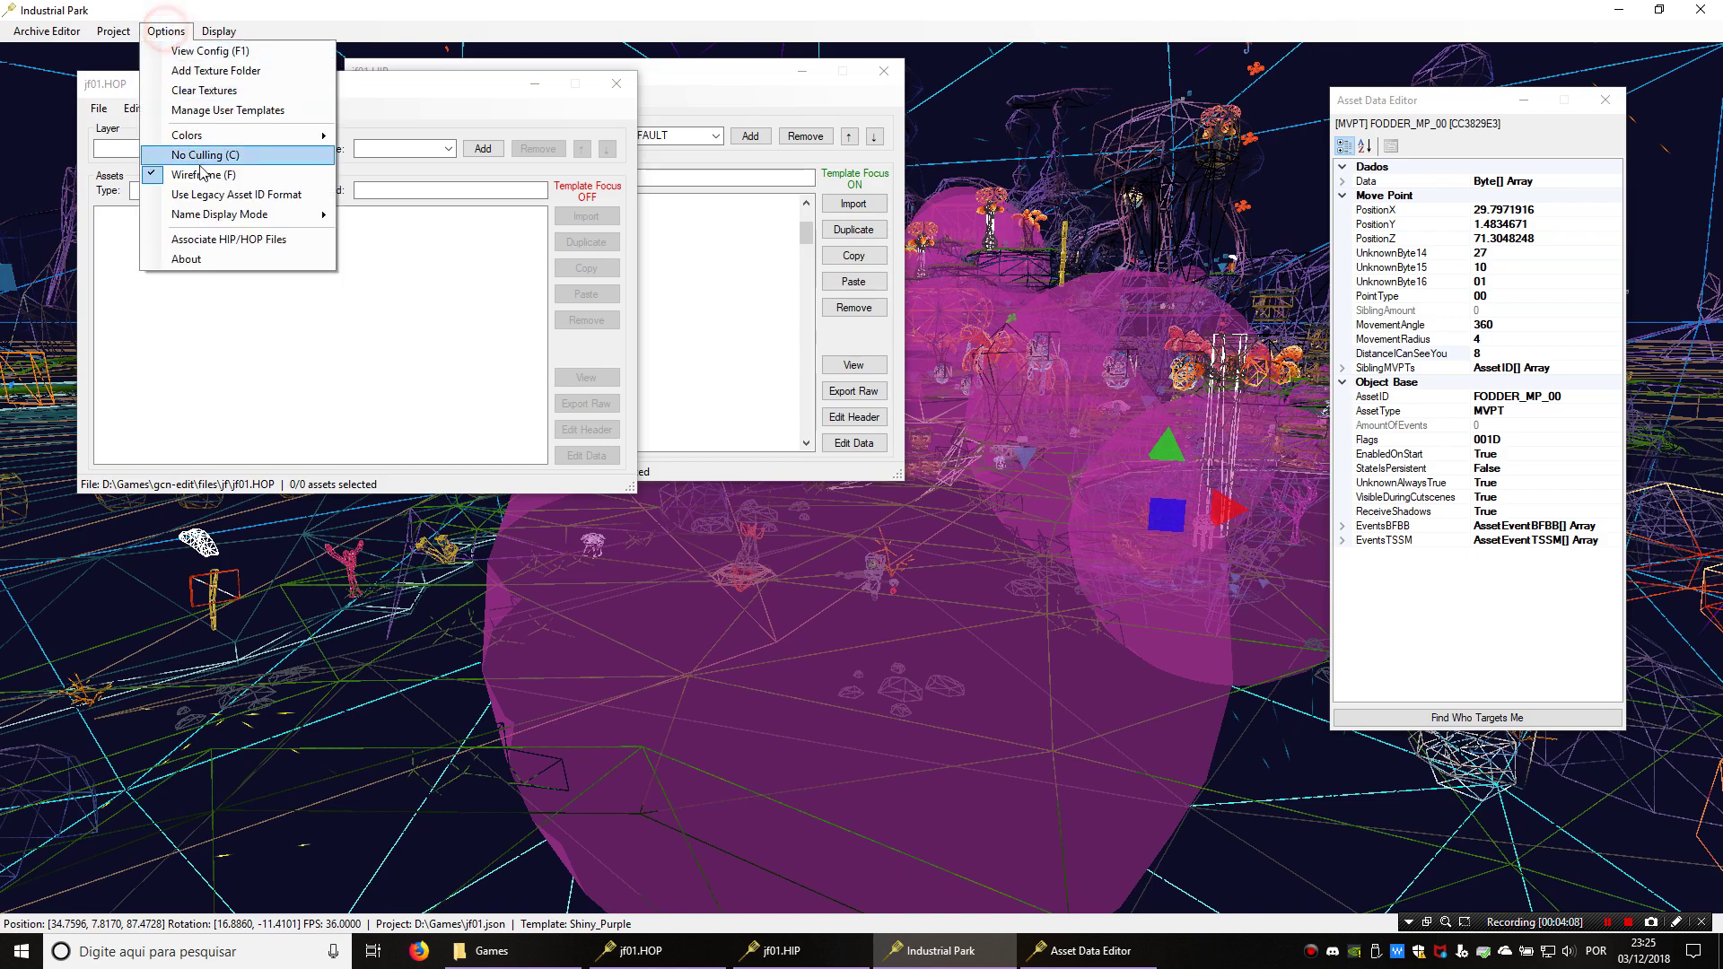
{"action": "left_click", "coordinate": [202, 172]}
{"action": "left_click", "coordinate": [166, 32]}
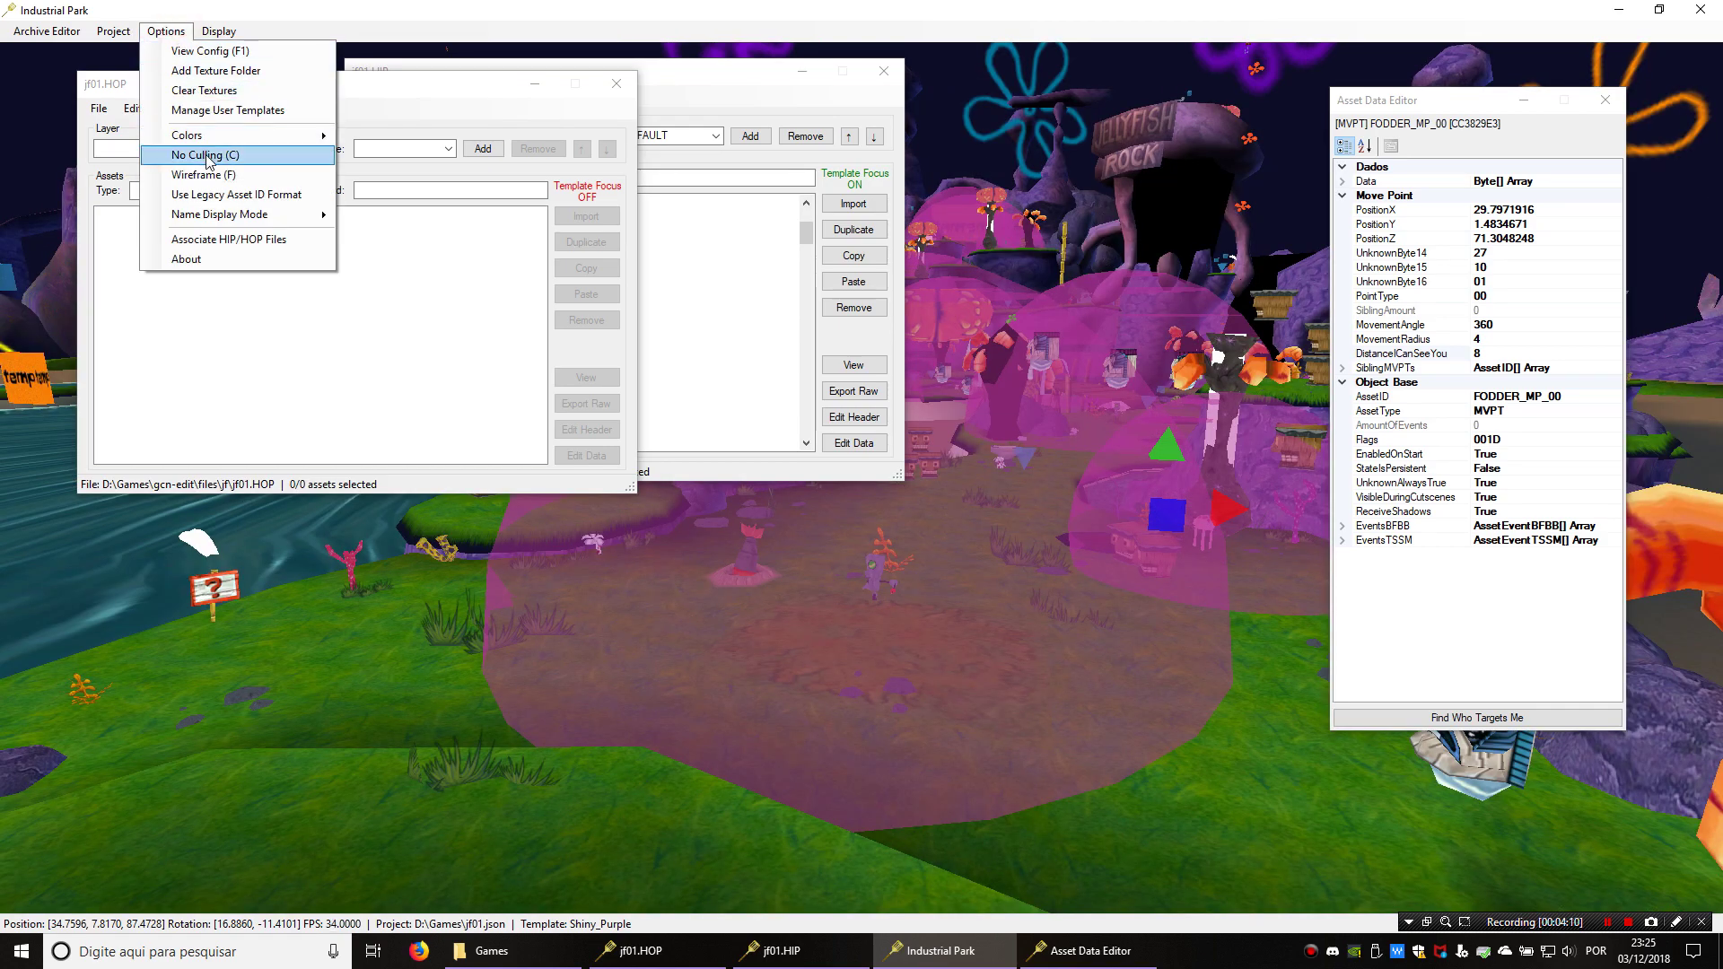
{"action": "left_click", "coordinate": [205, 157]}
Close the jf01.HOP archive window so the pickup clearing is less covered
{"action": "scroll", "coordinate": [1165, 558], "scroll_direction": "up", "scroll_amount": 1}
{"action": "middle_click_drag", "start_coordinate": [1169, 565], "coordinate": [1200, 654]}
{"action": "right_click_drag", "start_coordinate": [1201, 655], "coordinate": [1059, 653]}
{"action": "right_click_drag", "start_coordinate": [574, 739], "coordinate": [701, 329]}
{"action": "left_click", "coordinate": [616, 84]}
Look through the template categories for enemies, stage items, placeable objects, other assets and stage controllers
{"action": "middle_click_drag", "start_coordinate": [1051, 589], "coordinate": [844, 585]}
{"action": "right_click", "coordinate": [843, 585]}
{"action": "left_click", "coordinate": [918, 609]}
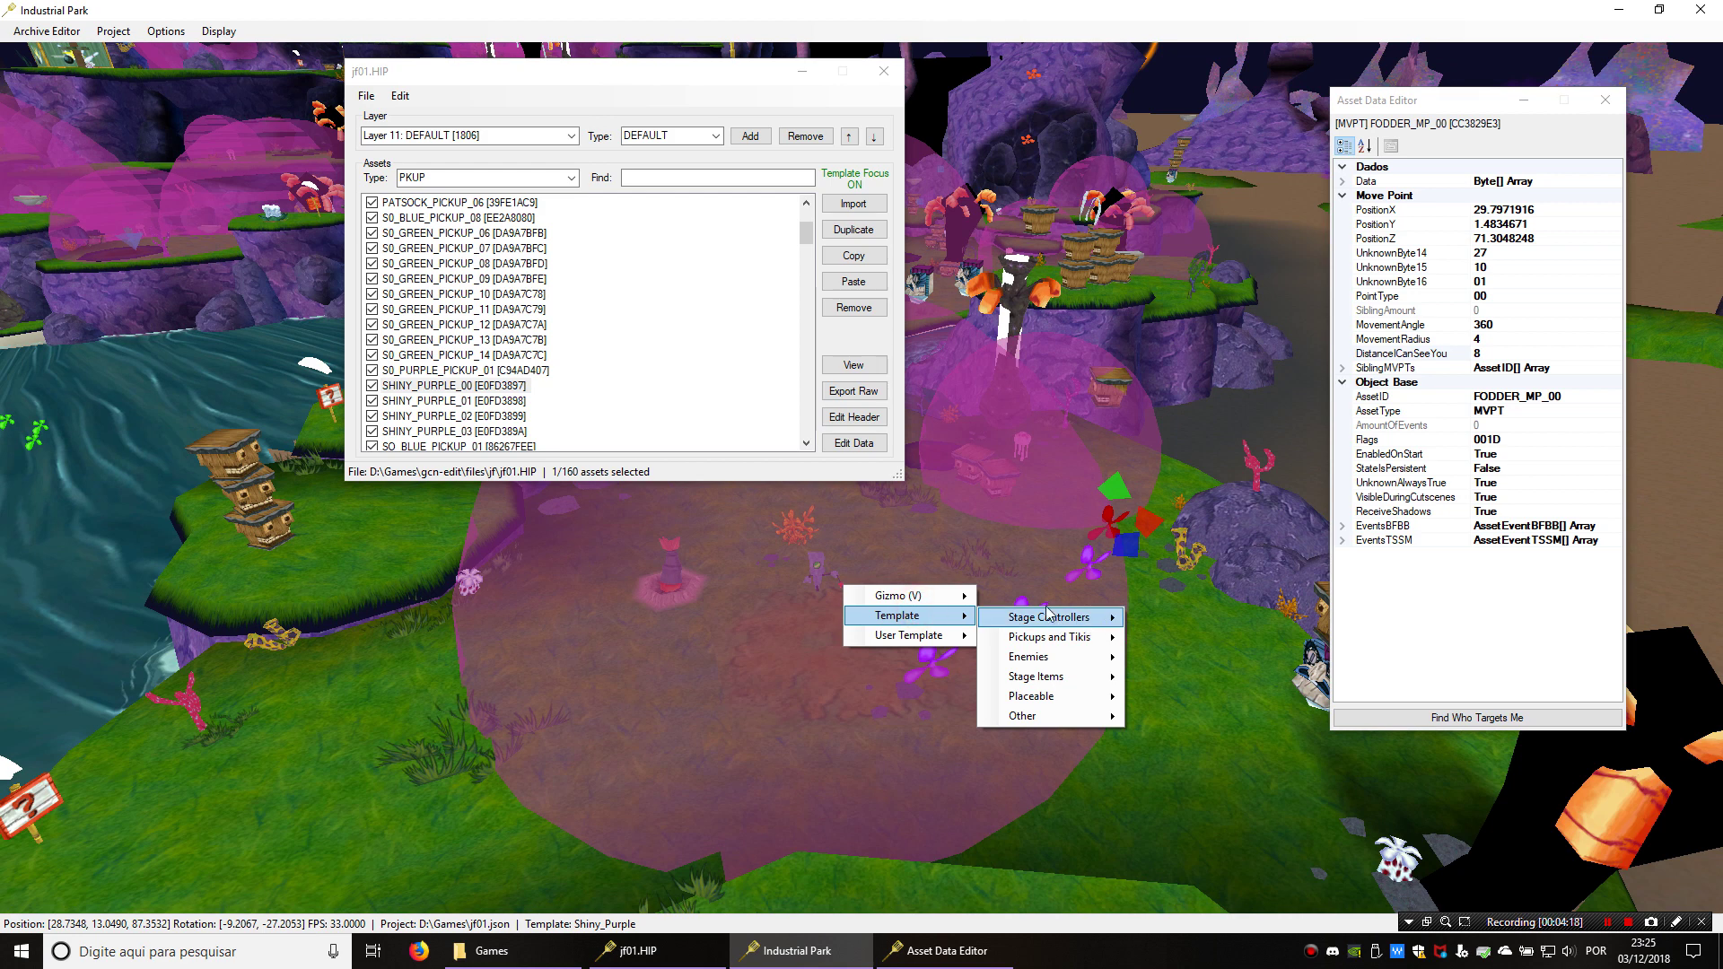
{"action": "mouse_move", "coordinate": [1072, 661]}
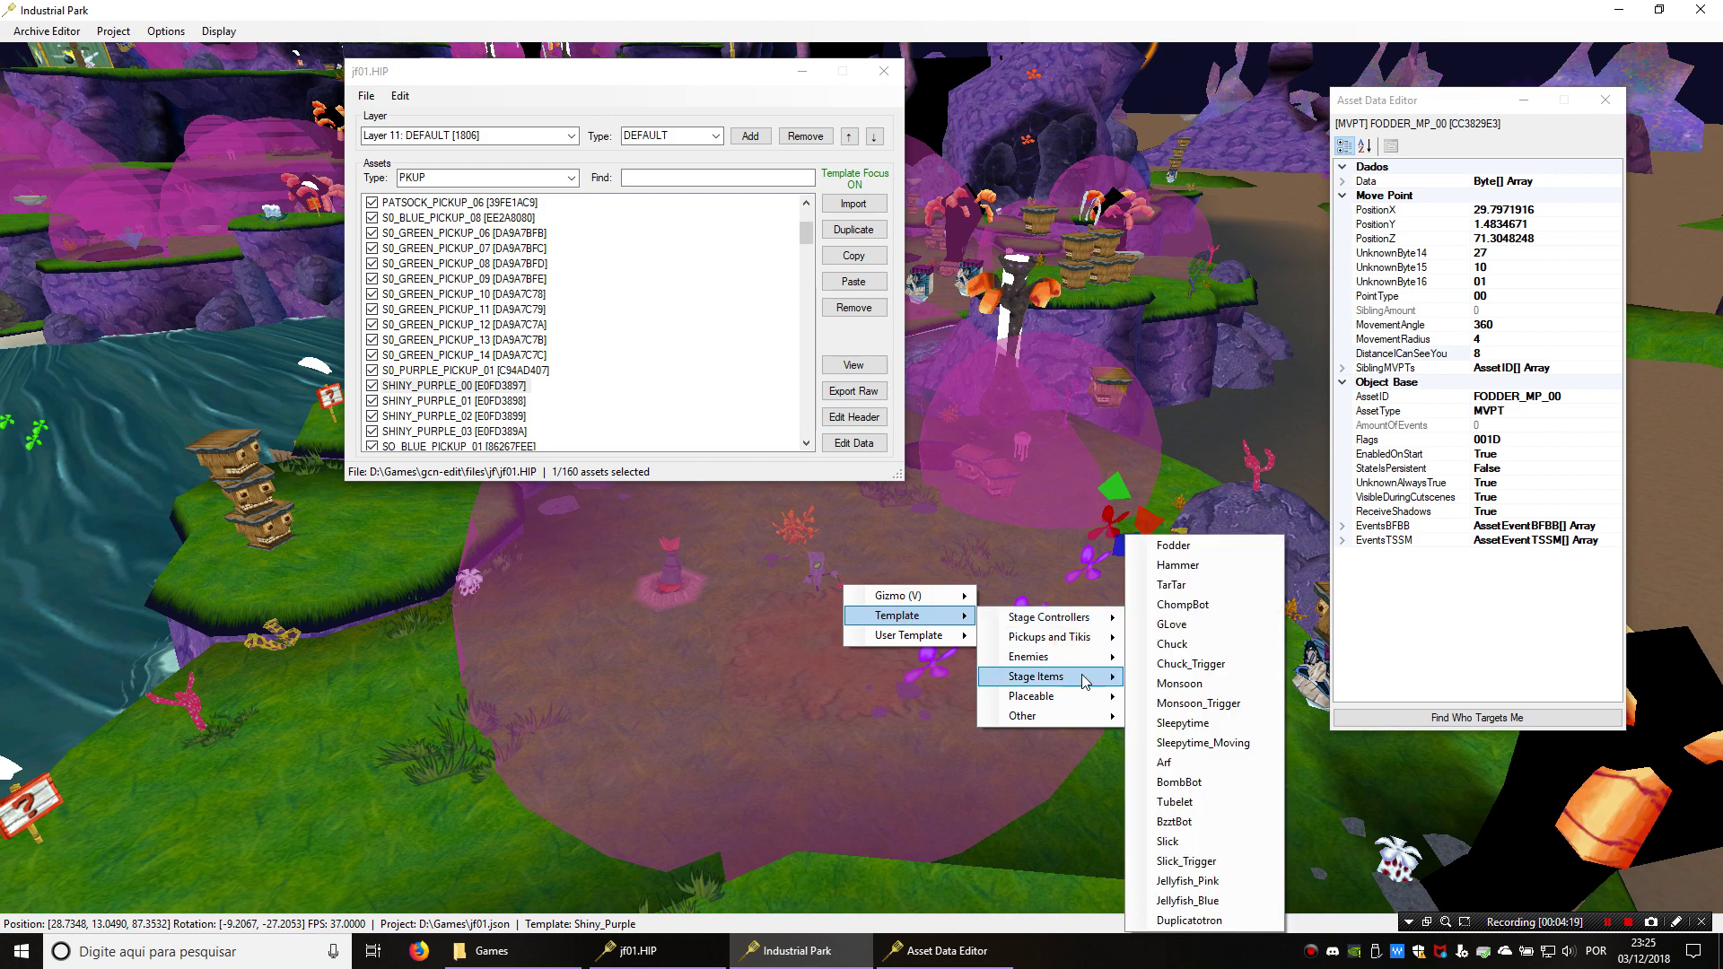
{"action": "left_click", "coordinate": [1084, 680]}
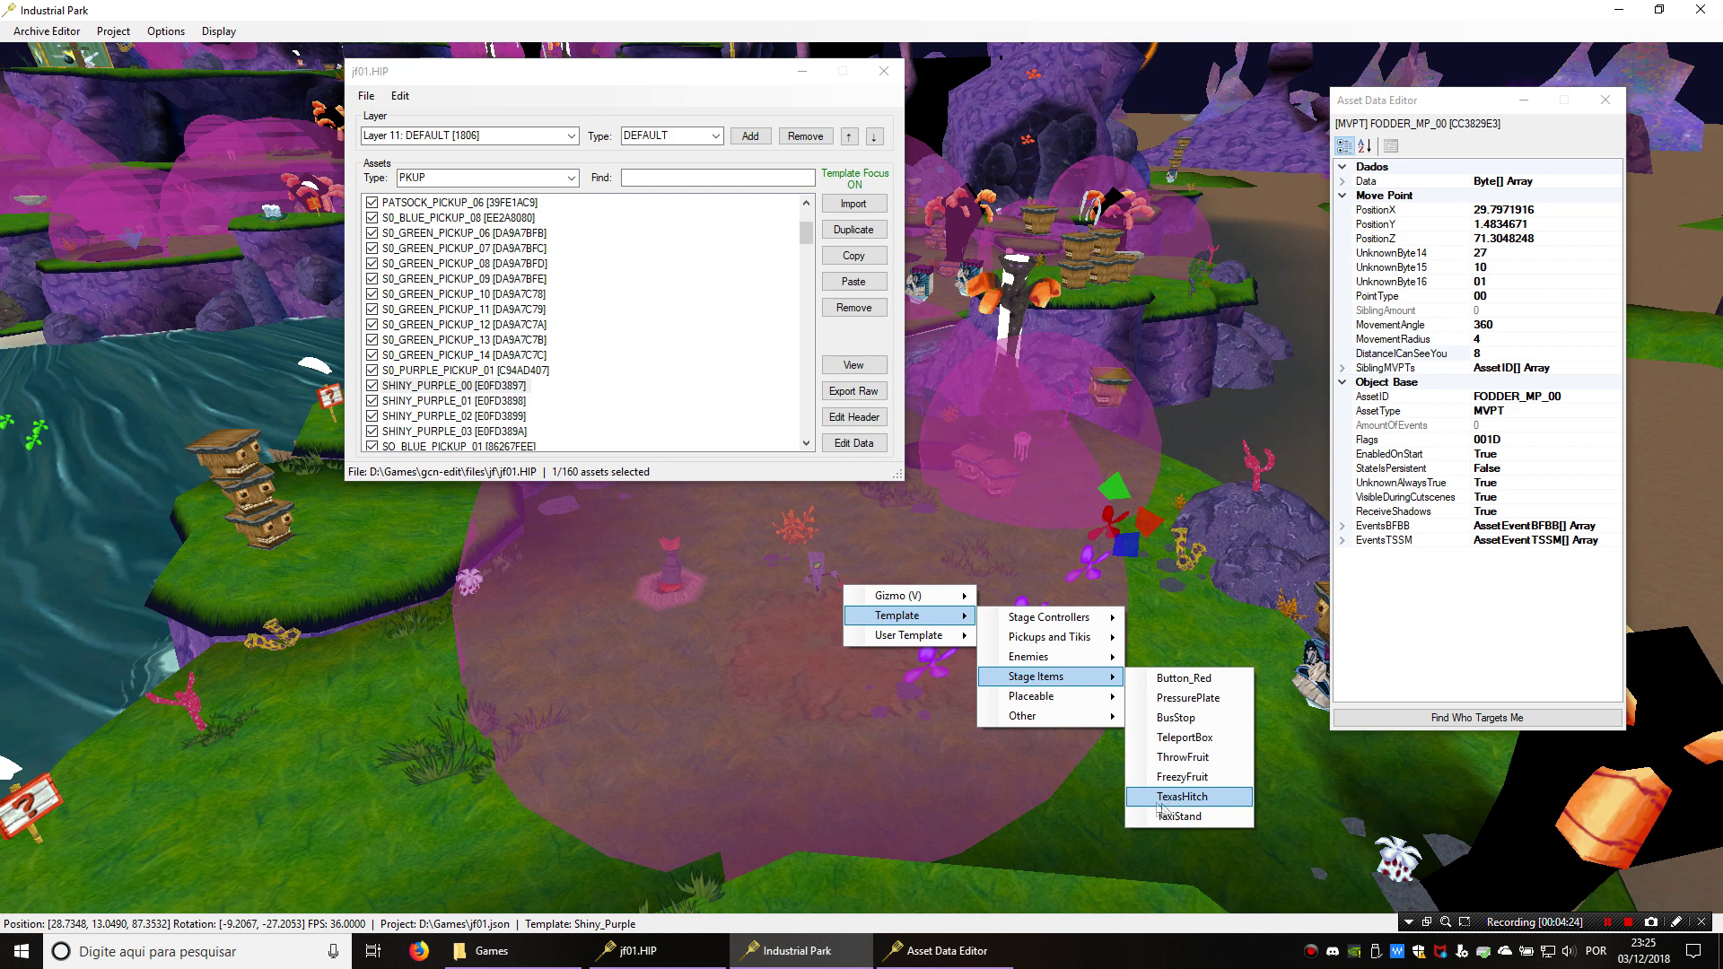
{"action": "left_click", "coordinate": [1095, 698]}
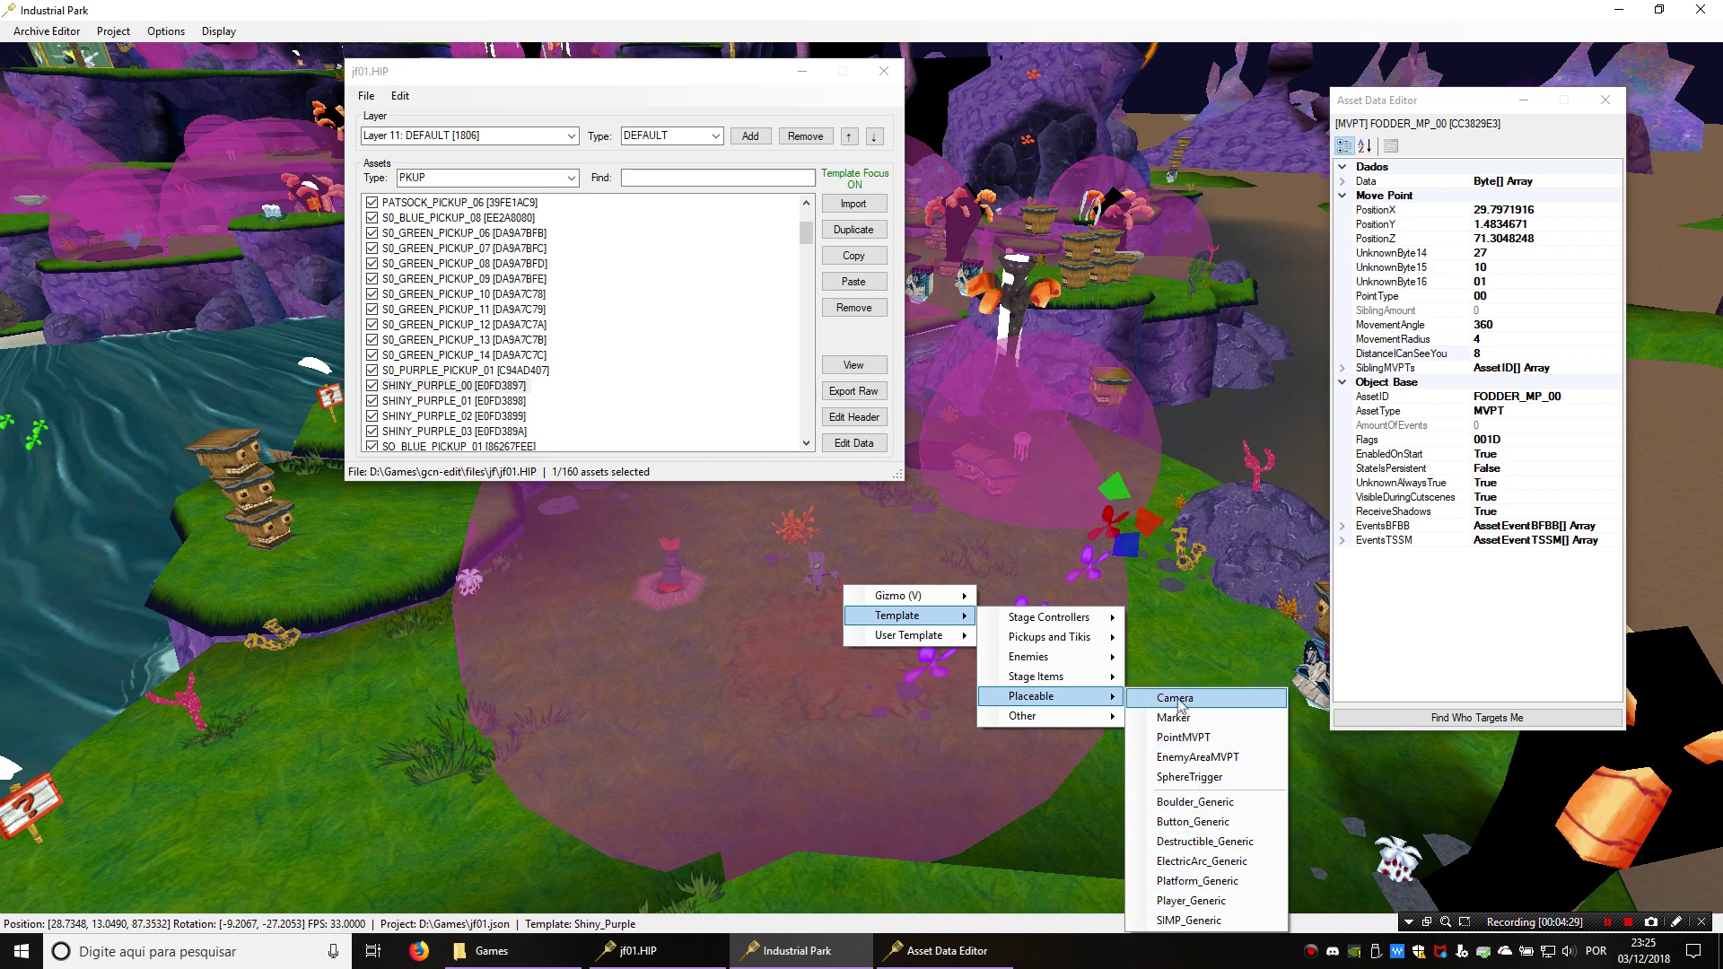
{"action": "left_click", "coordinate": [1087, 717]}
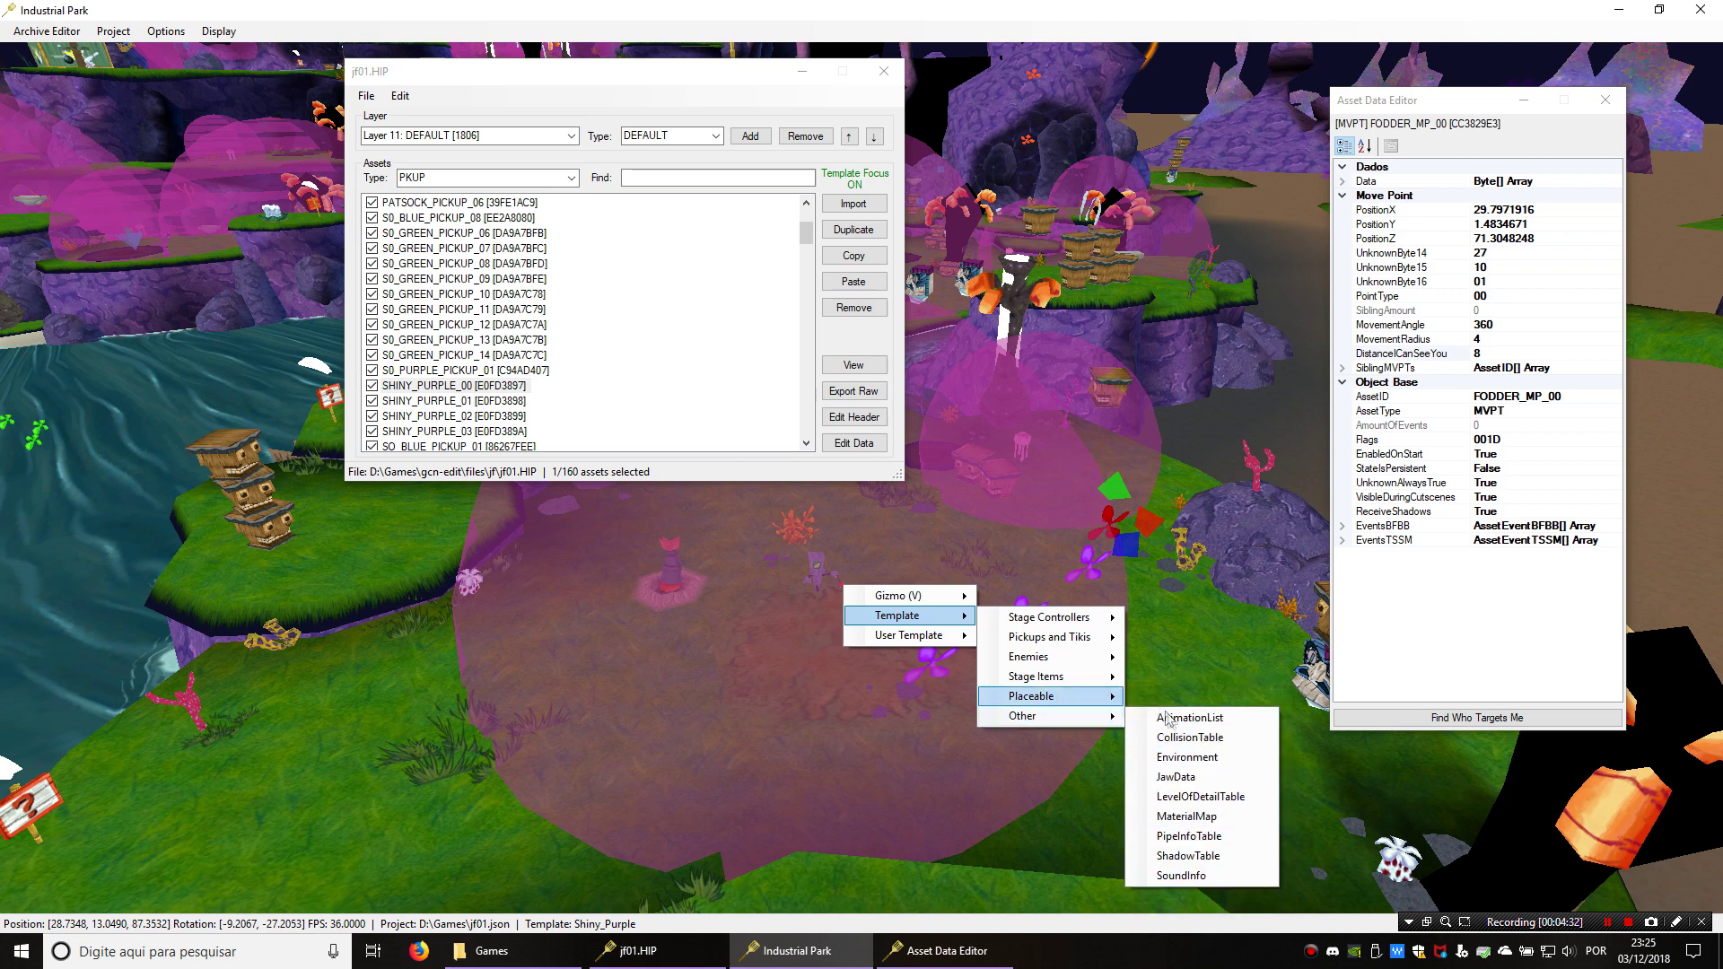
{"action": "left_click", "coordinate": [1076, 619]}
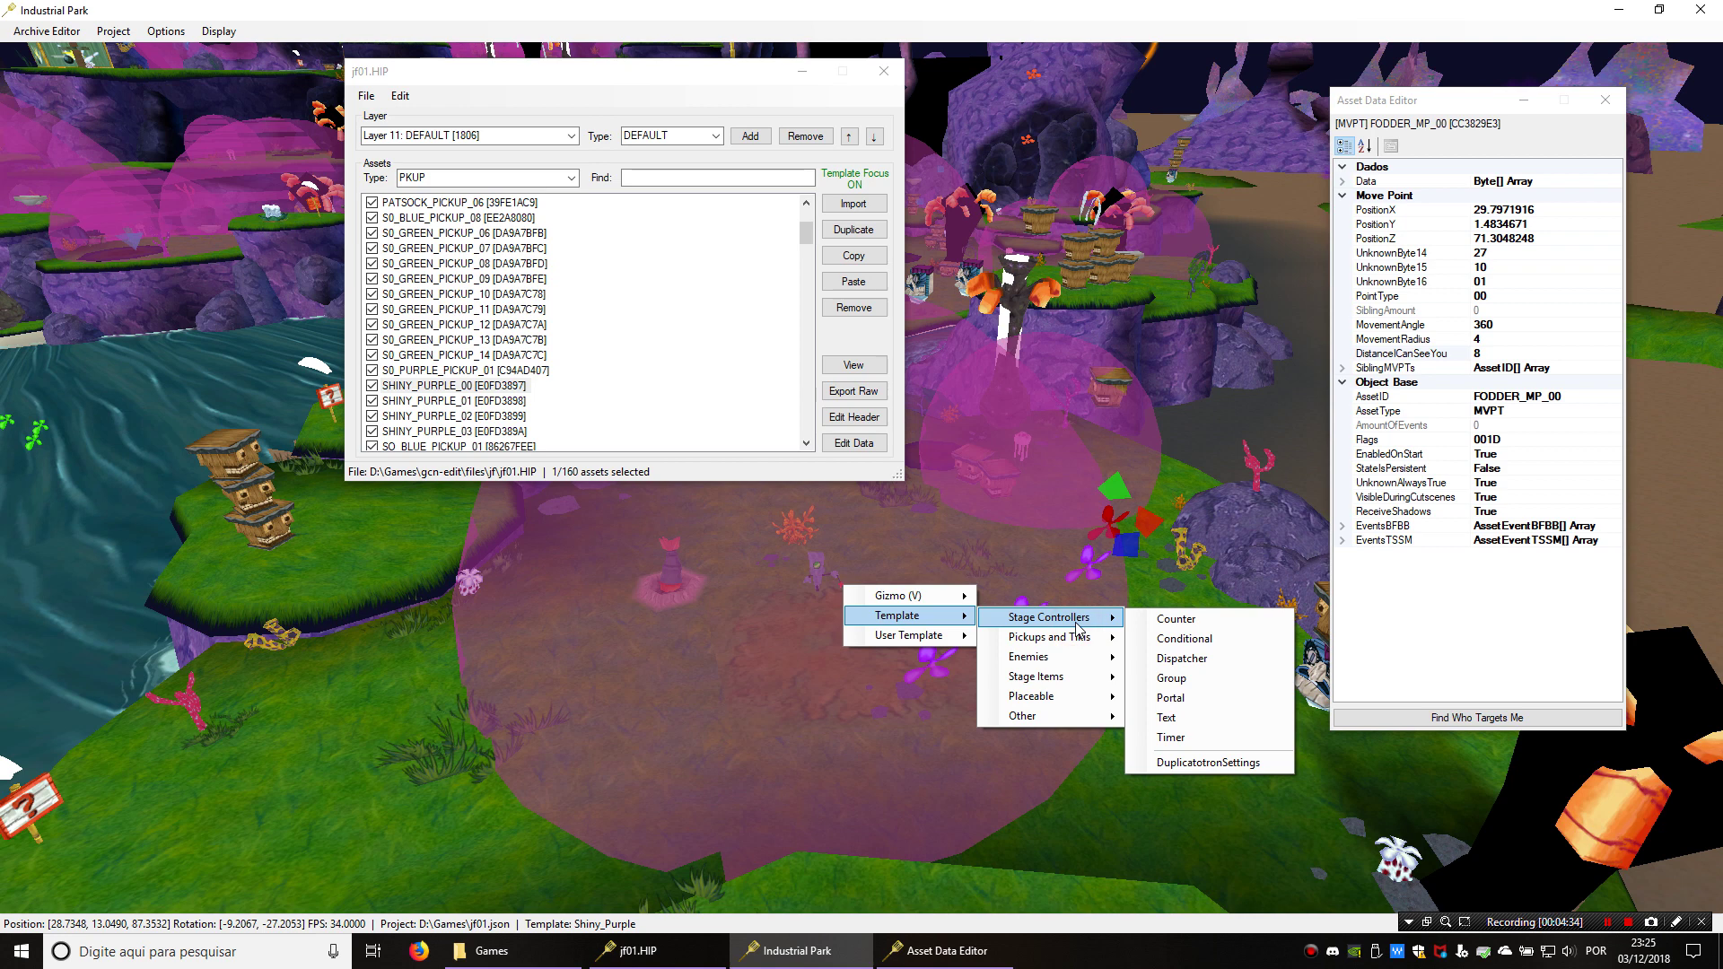
{"action": "left_click", "coordinate": [1065, 653]}
Choose FloatingTiki as the active template and place four tikis along the clearing's edge nearest the water
{"action": "left_click", "coordinate": [1071, 641]}
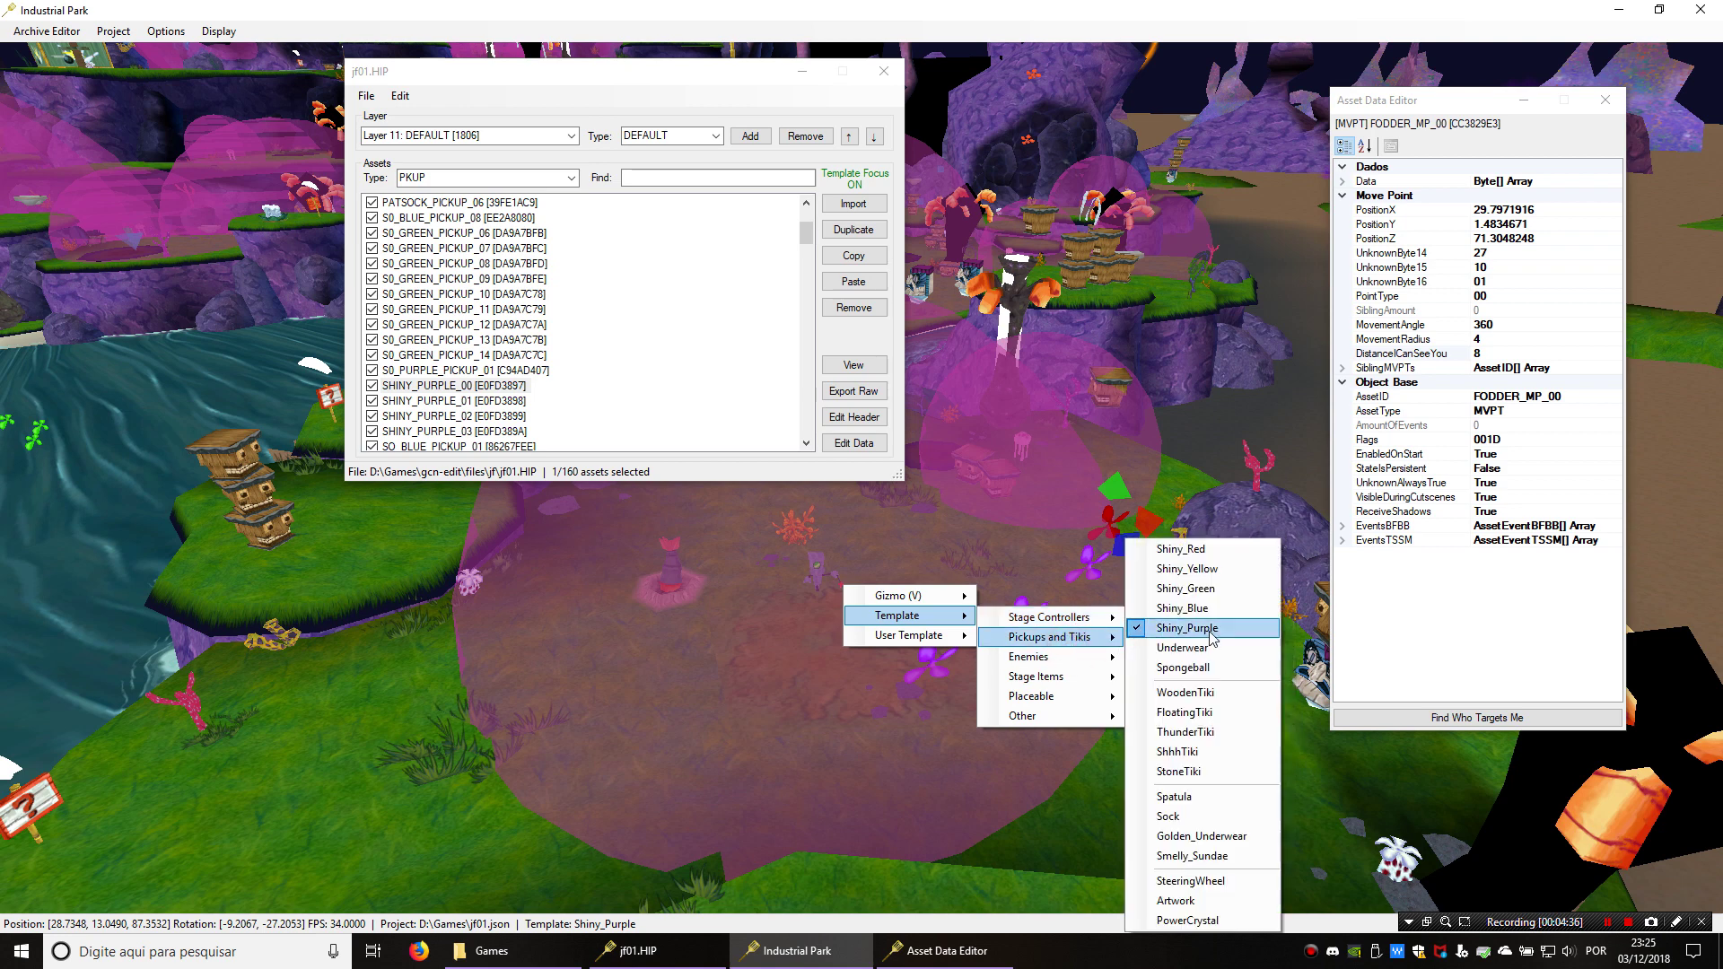
{"action": "left_click", "coordinate": [1193, 713]}
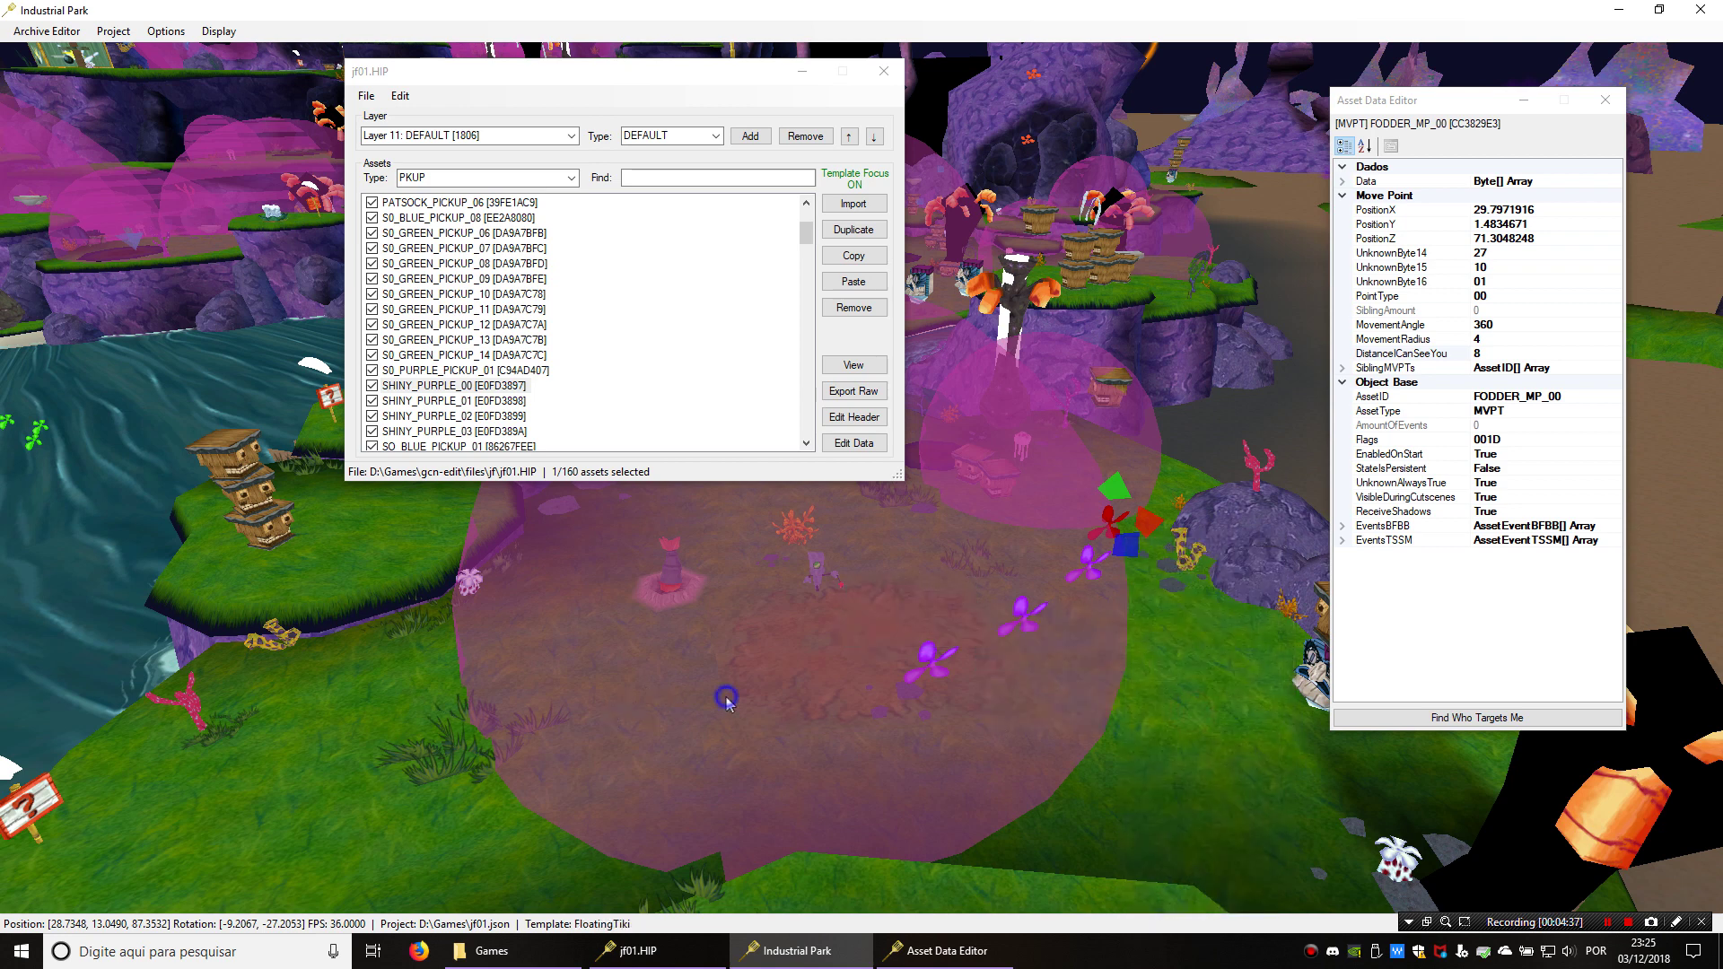
{"action": "right_click", "coordinate": [513, 714], "text": "shift"}
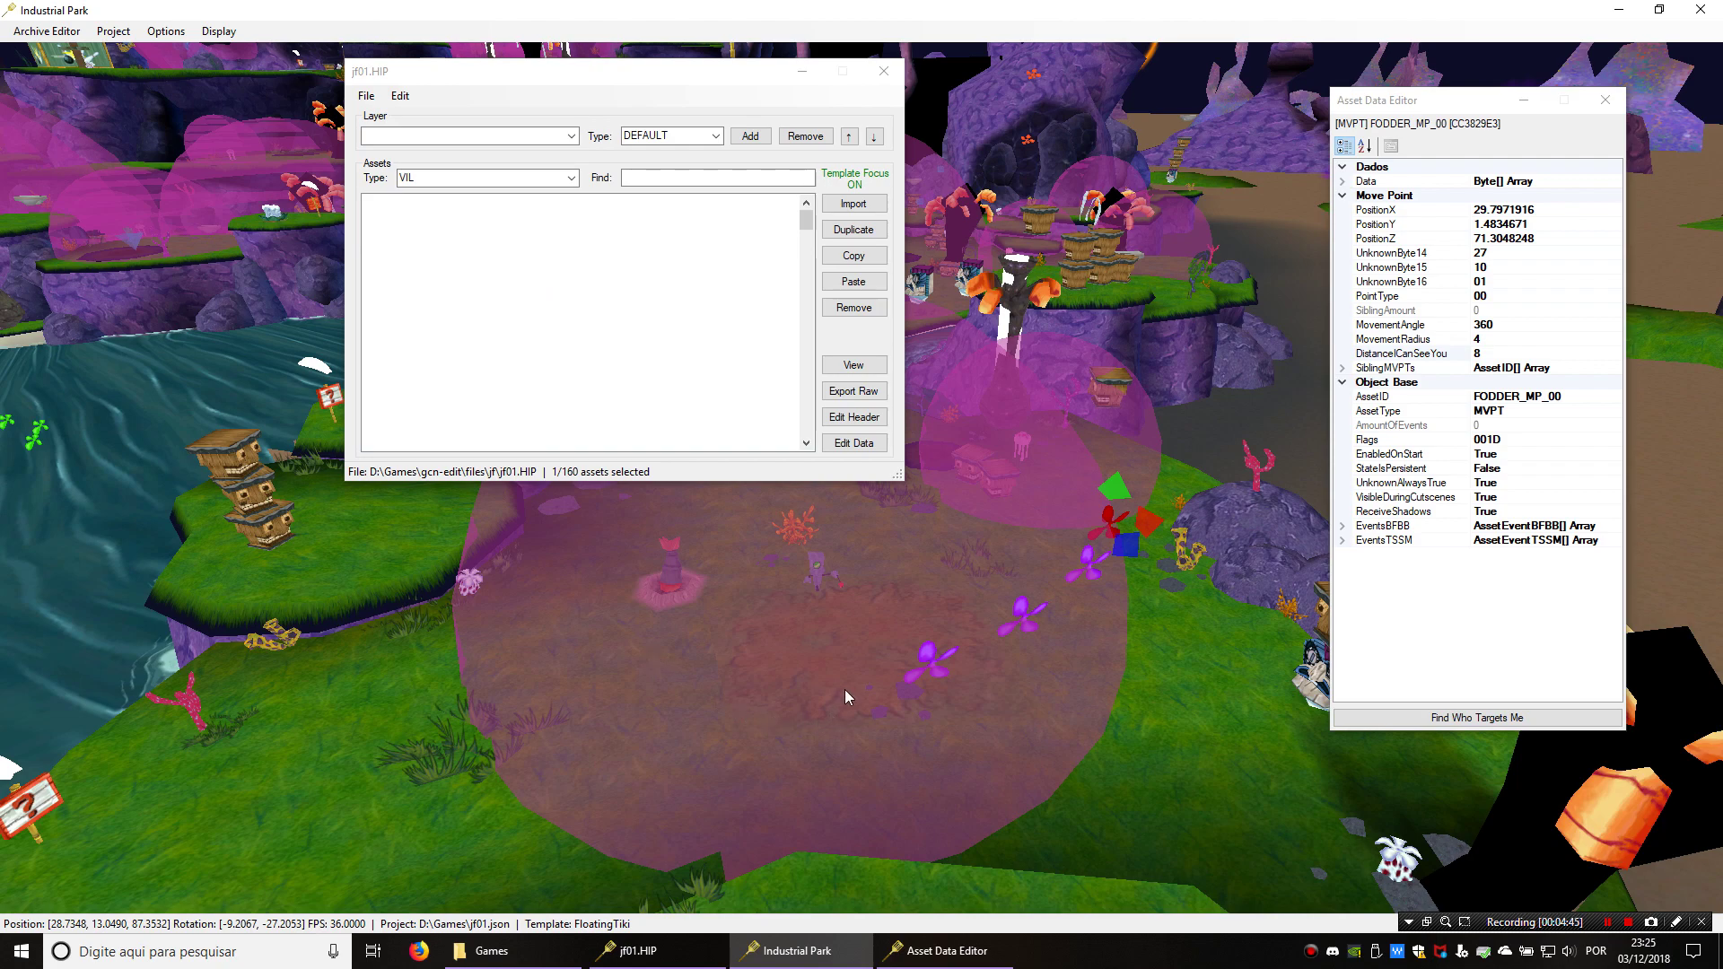
{"action": "right_click_drag", "start_coordinate": [845, 691], "coordinate": [872, 620]}
{"action": "middle_click_drag", "start_coordinate": [872, 619], "coordinate": [937, 605]}
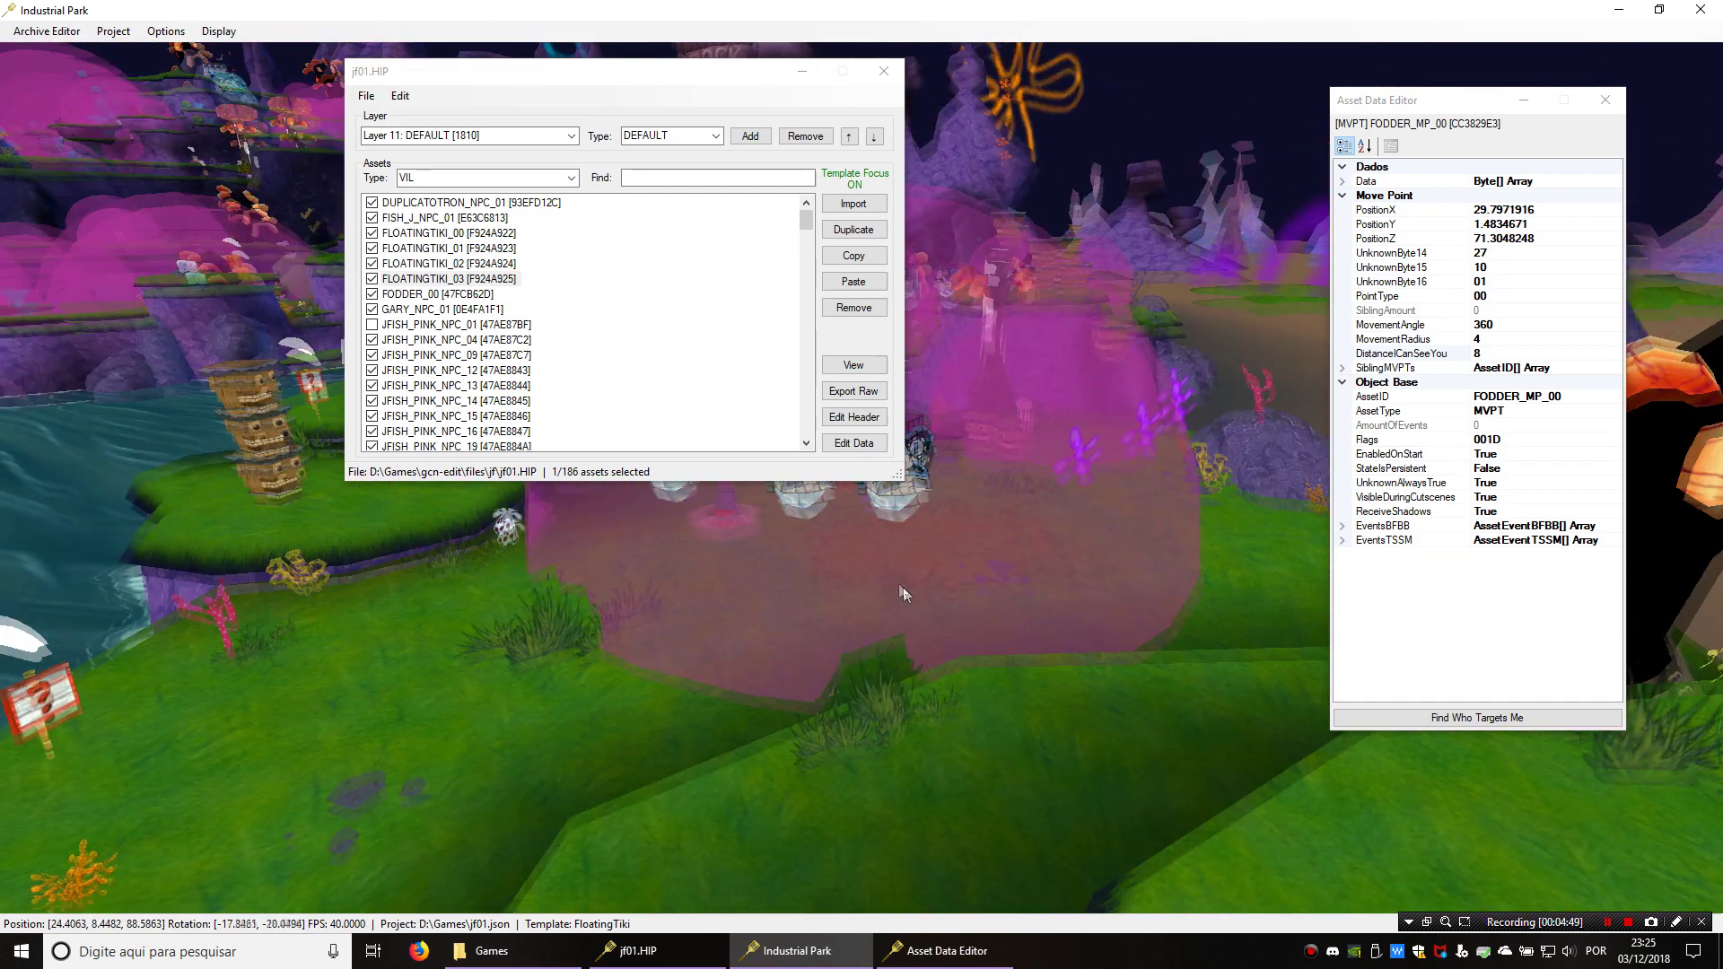
{"action": "scroll", "coordinate": [937, 605], "scroll_direction": "up", "scroll_amount": 3}
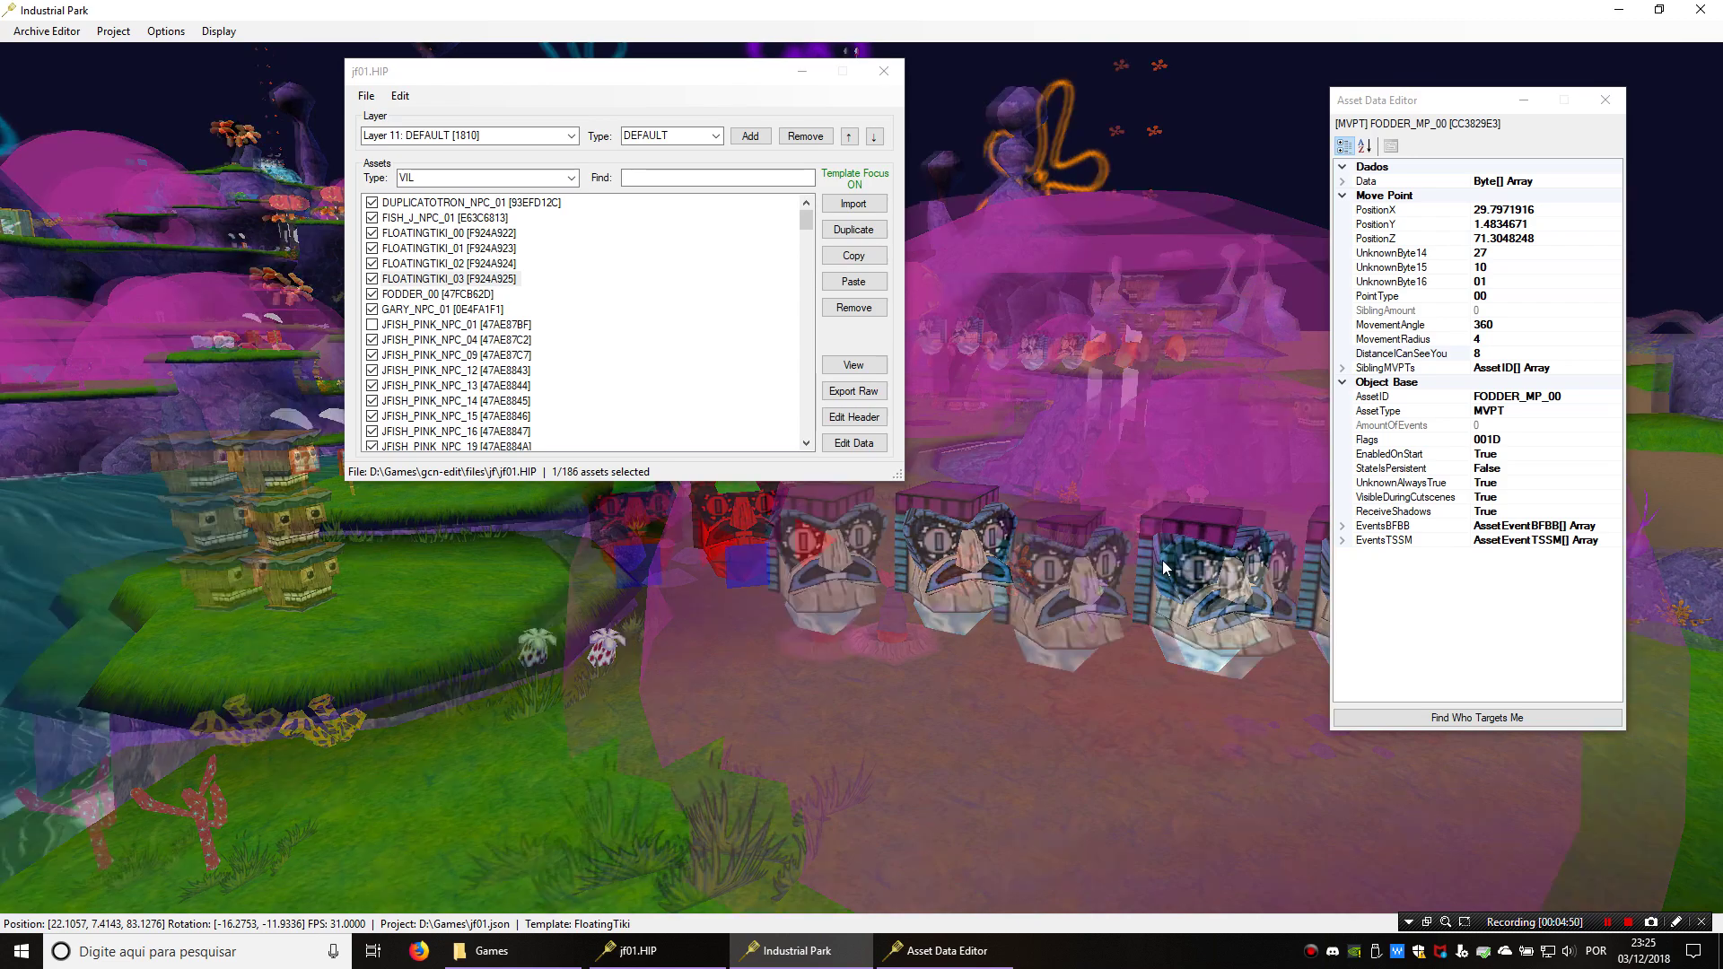
{"action": "right_click_drag", "start_coordinate": [815, 576], "coordinate": [854, 677]}
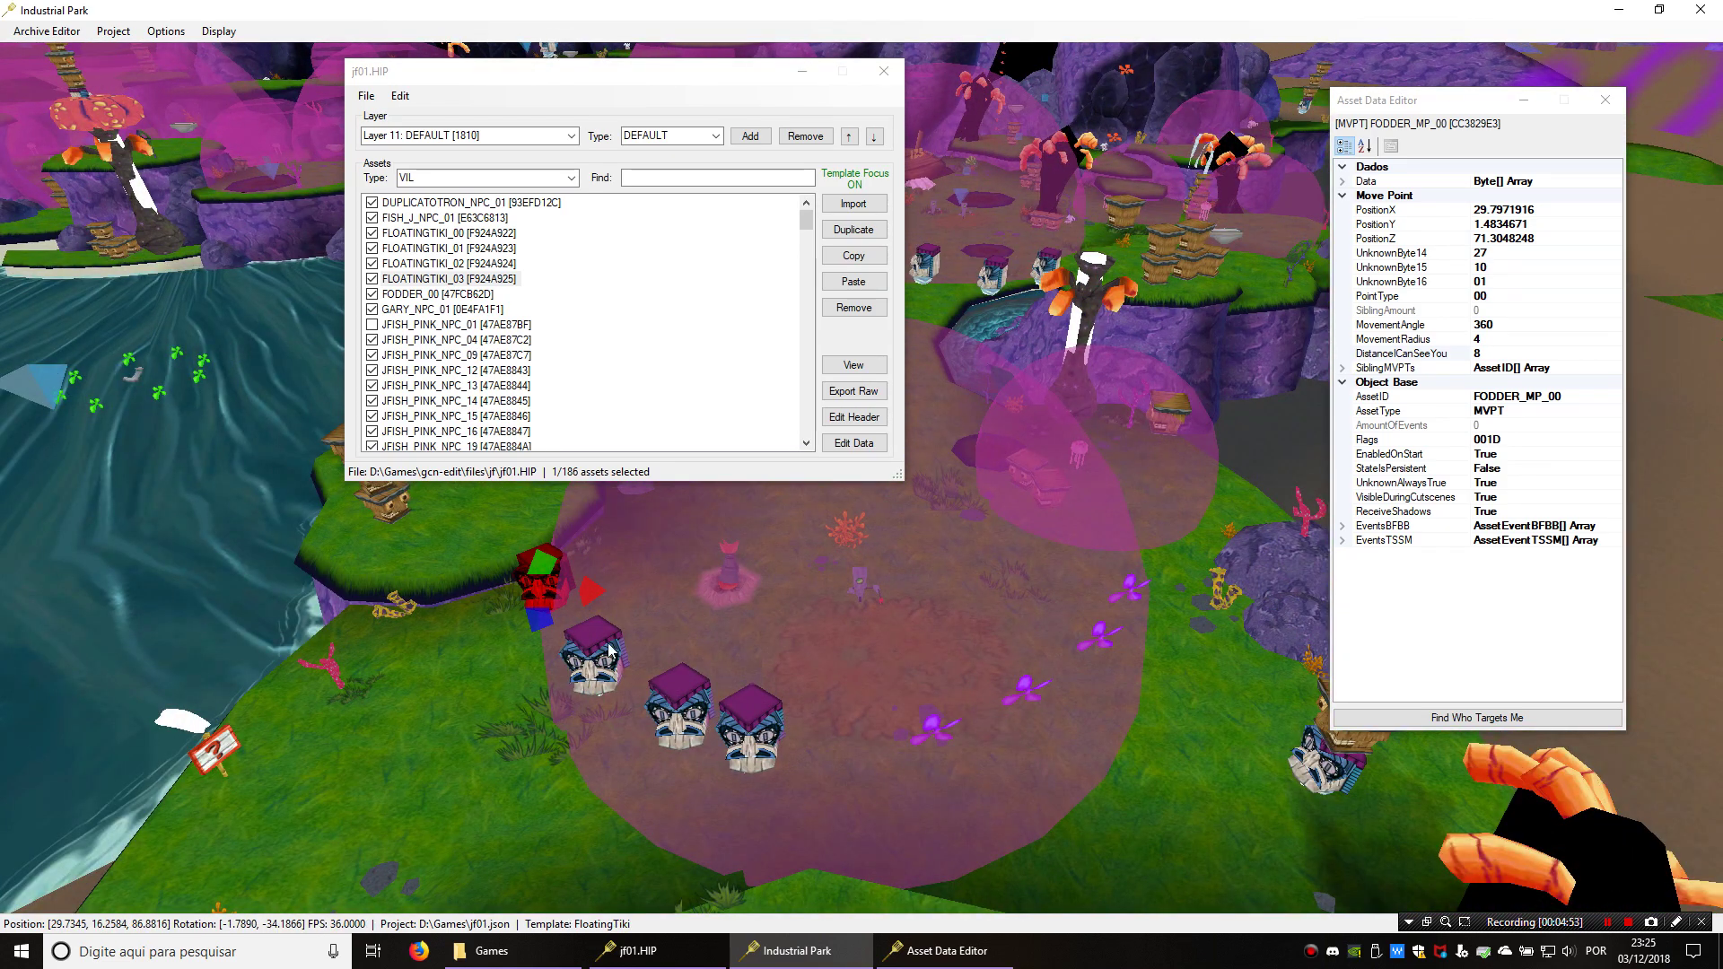
{"action": "right_click_drag", "start_coordinate": [705, 720], "coordinate": [702, 770]}
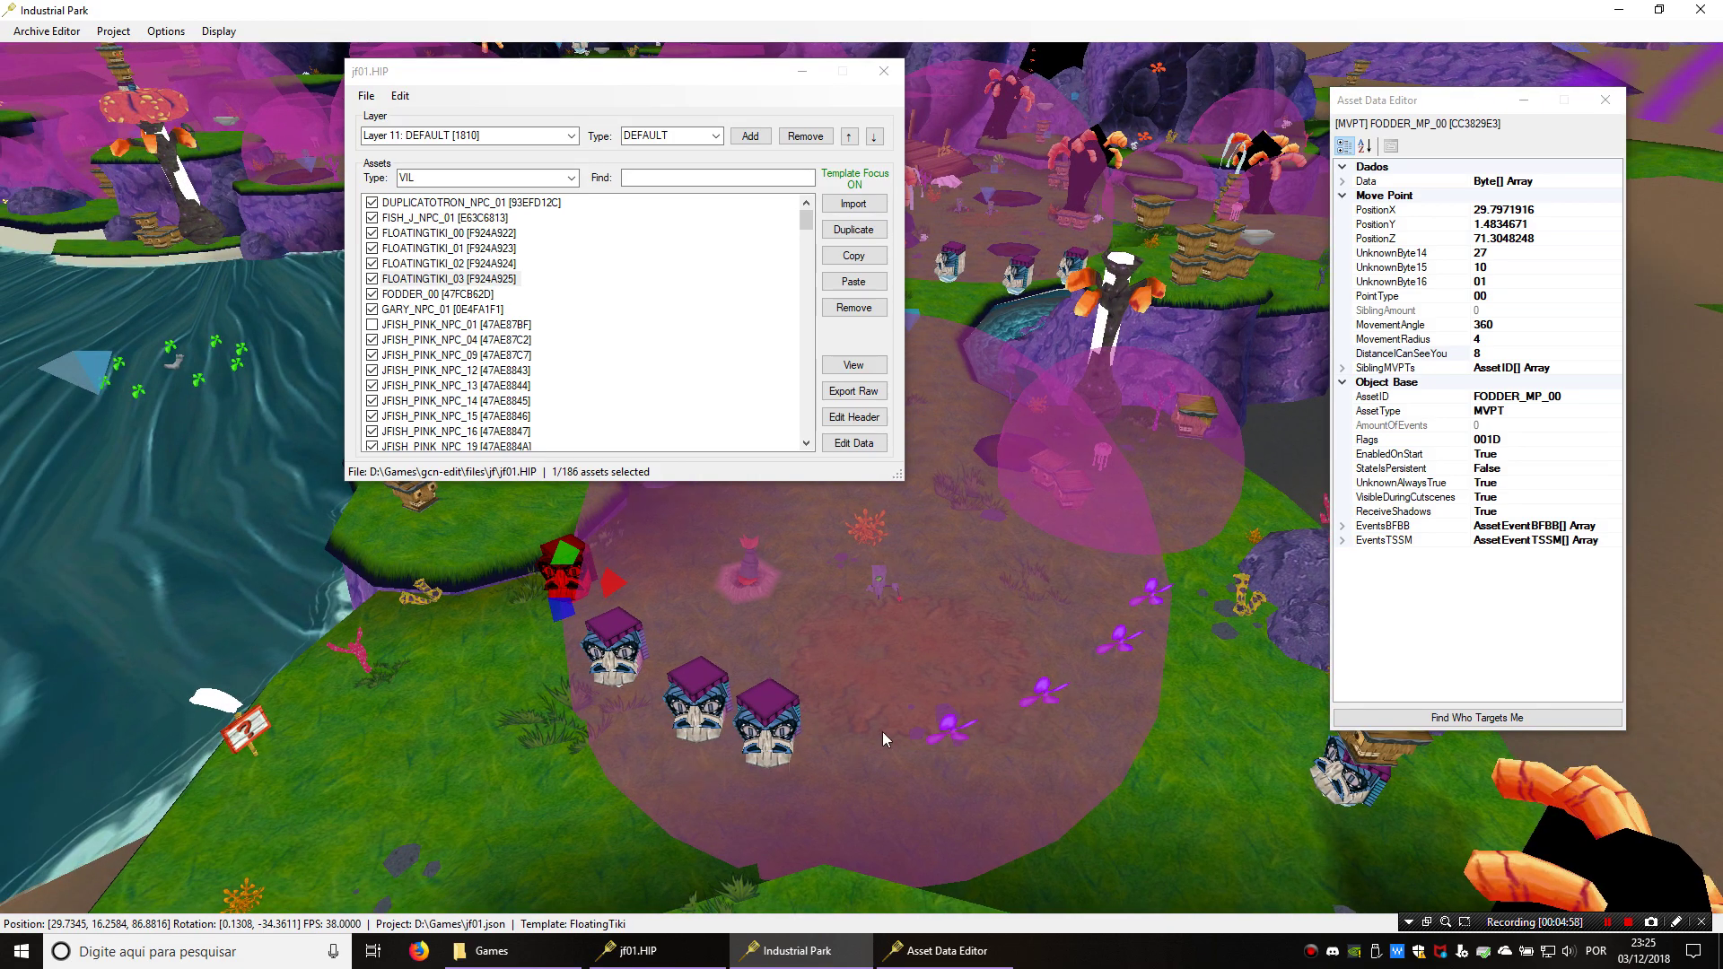
Place an extra FloatingTiki far away in the distance beyond the clearing
{"action": "key", "text": "s"}
{"action": "key", "text": "a"}
{"action": "middle_click_drag", "start_coordinate": [881, 731], "coordinate": [819, 601]}
{"action": "right_click_drag", "start_coordinate": [819, 607], "coordinate": [1119, 522]}
{"action": "right_click", "coordinate": [1031, 534], "text": "shift"}
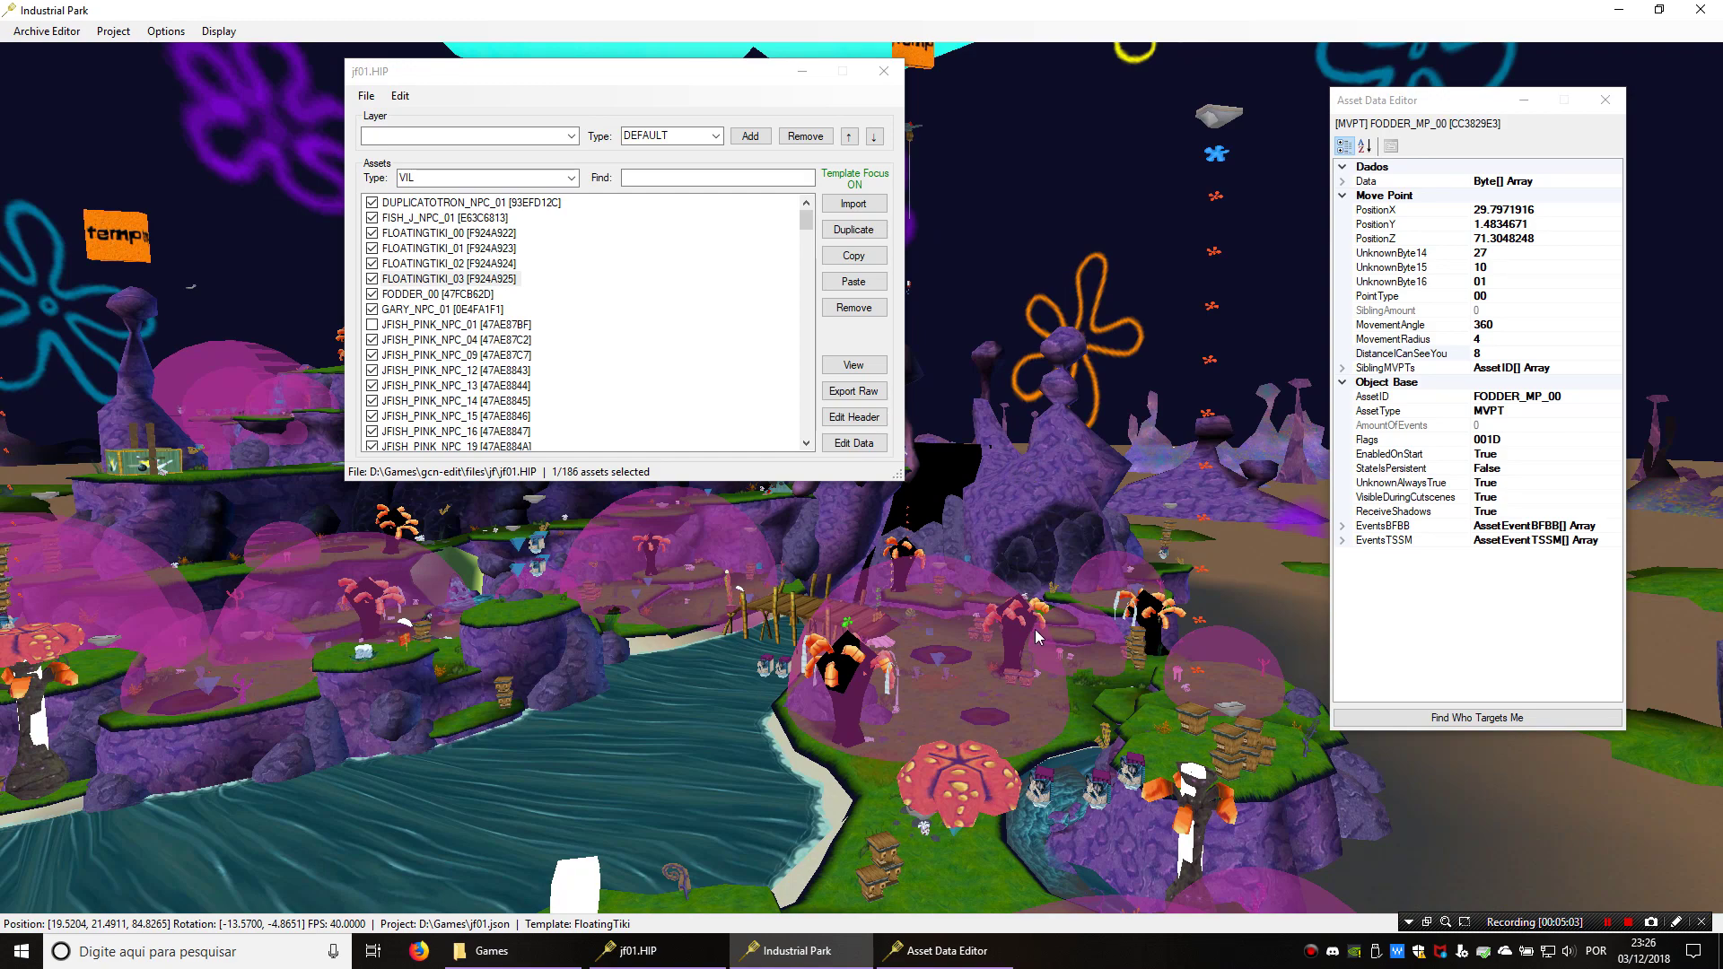
{"action": "right_click", "coordinate": [1021, 482], "text": "shift"}
Fly over the level toward the distant rocks and remove the extra FLOATINGTIKI_04
{"action": "key", "text": "w"}
{"action": "key", "text": "d"}
{"action": "key", "text": "w"}
{"action": "key", "text": "d"}
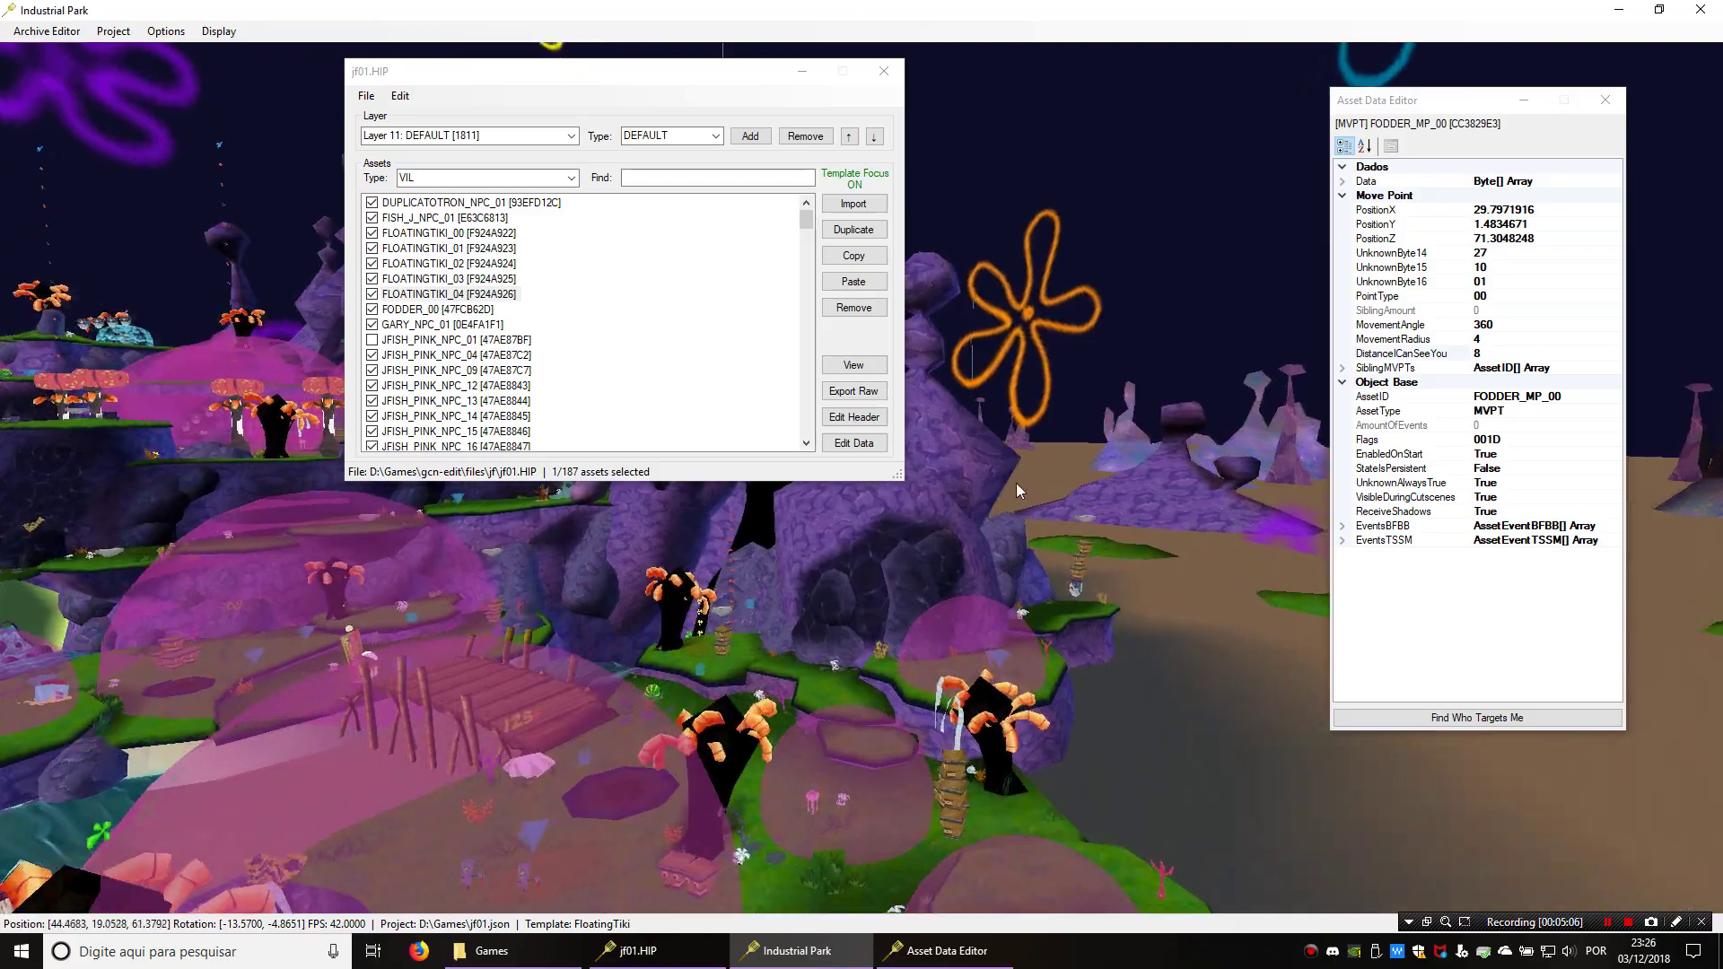
{"action": "key", "text": "w"}
{"action": "key", "text": "d"}
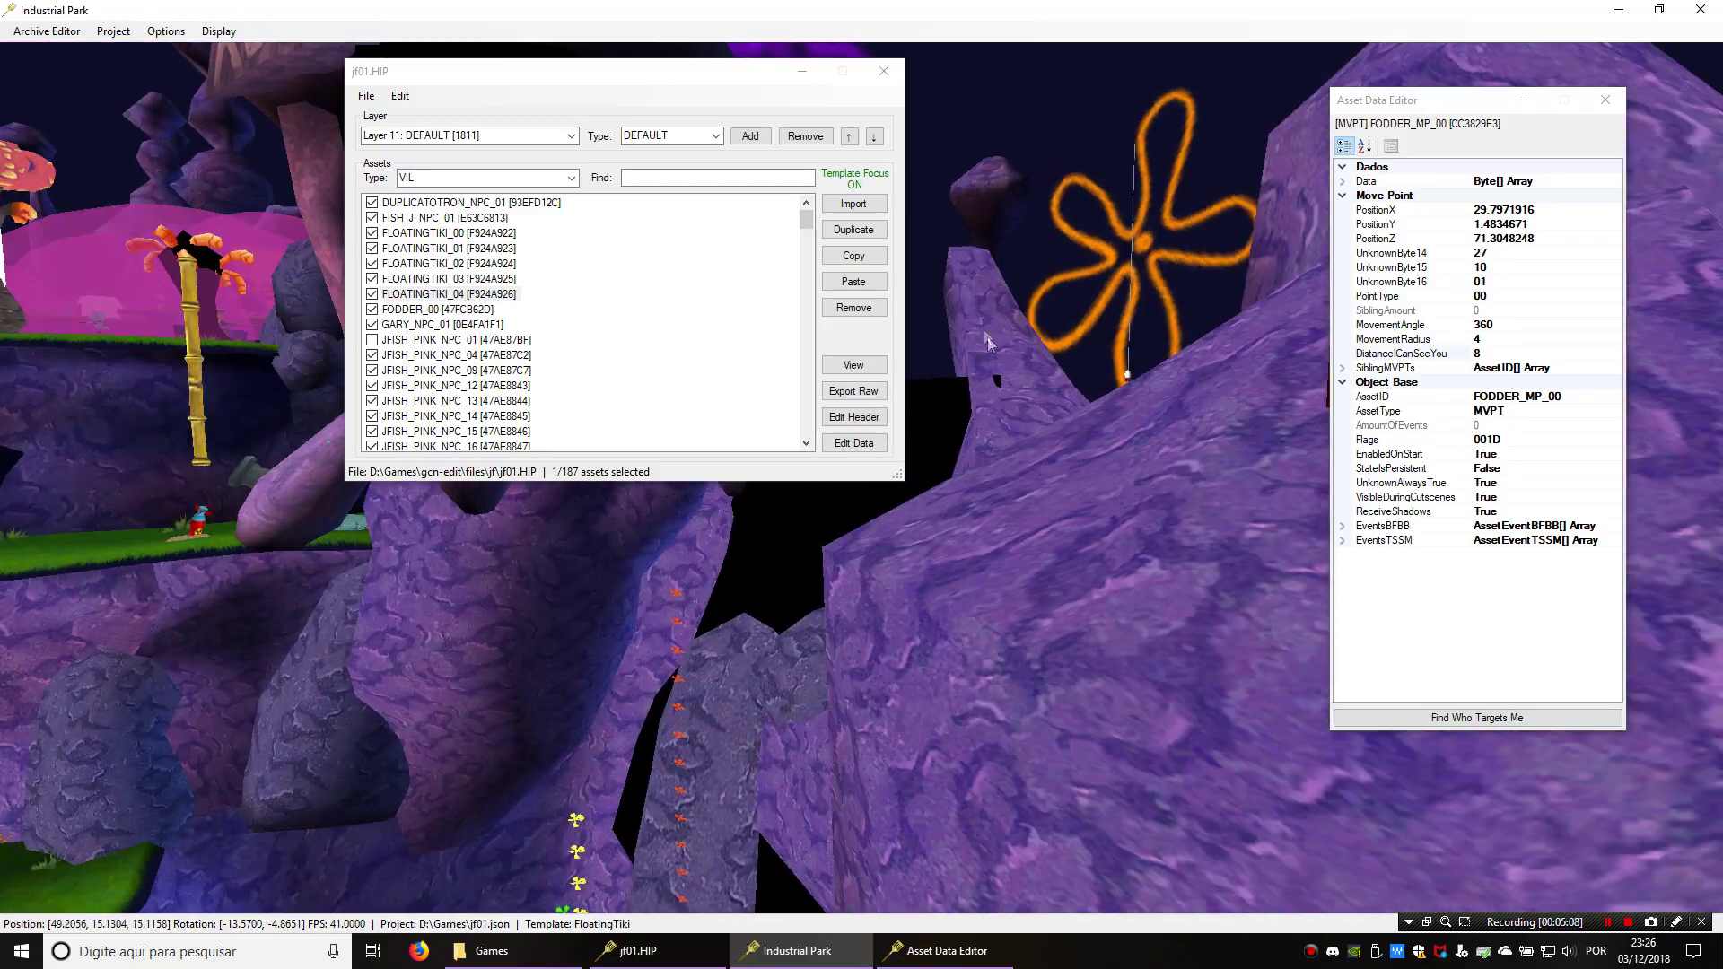
{"action": "key", "text": "s"}
{"action": "left_click", "coordinate": [872, 304]}
Place a FloatingTiki in the empty sky outside the level and remove it again
{"action": "middle_click_drag", "start_coordinate": [1032, 327], "coordinate": [930, 384]}
{"action": "key", "text": "s"}
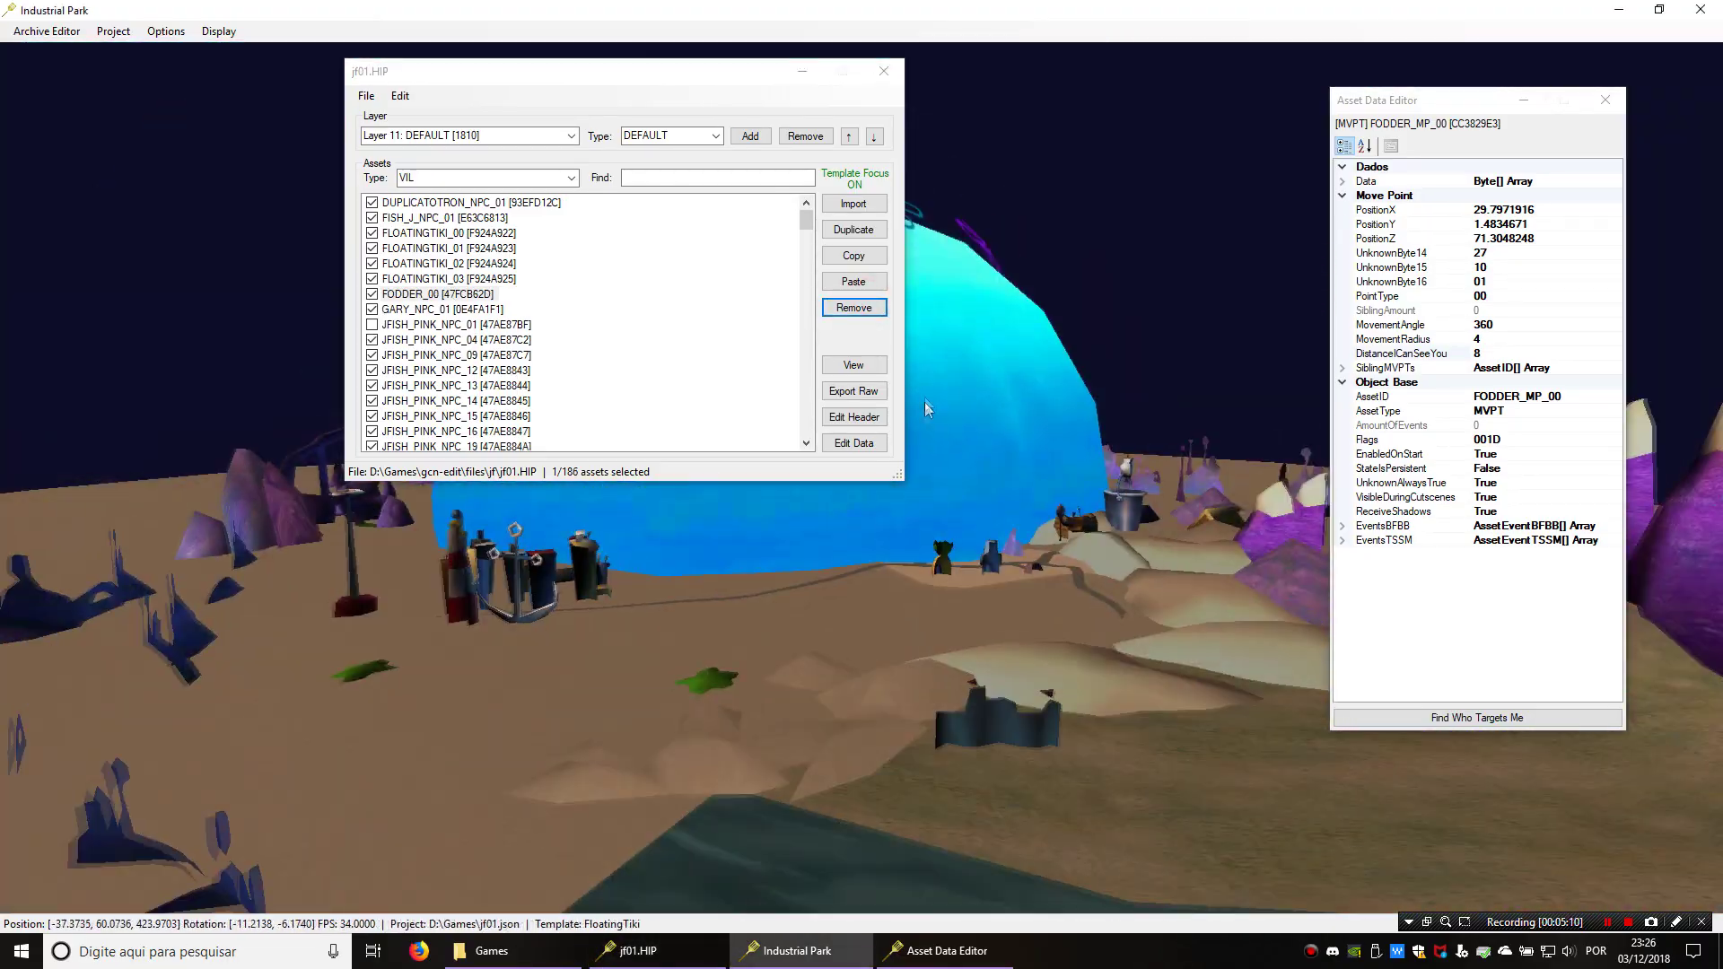
{"action": "middle_click_drag", "start_coordinate": [1068, 429], "coordinate": [1100, 583]}
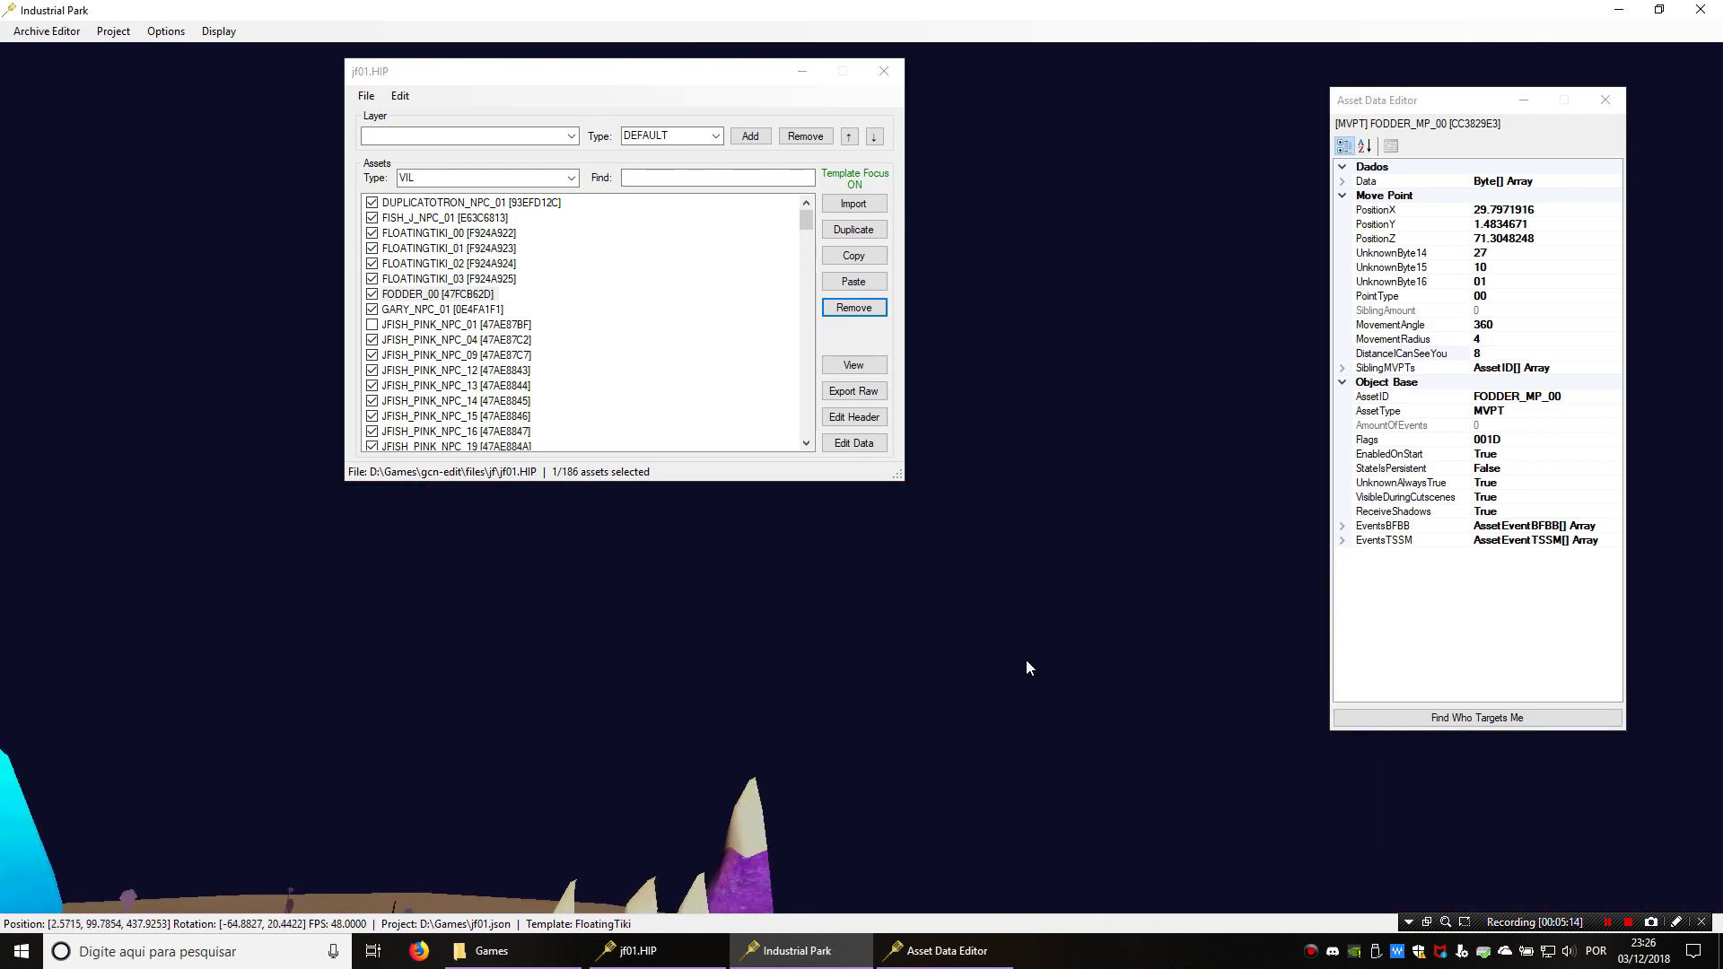
{"action": "right_click", "coordinate": [1093, 672]}
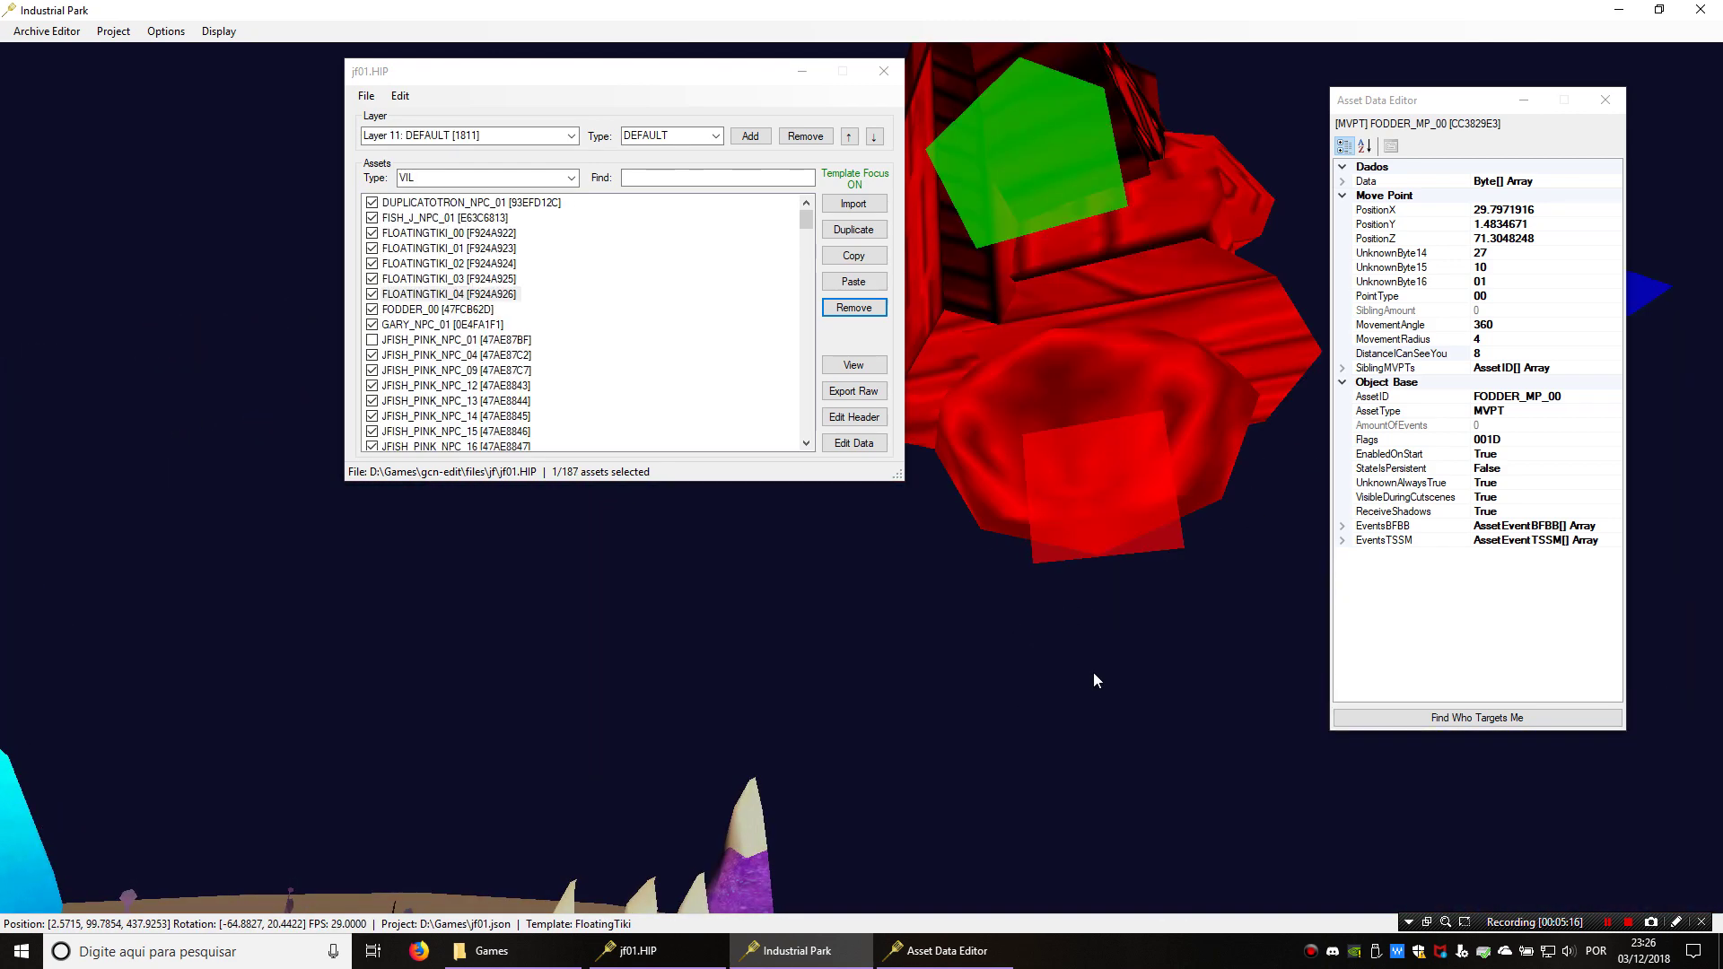
{"action": "key", "text": "s"}
{"action": "middle_click_drag", "start_coordinate": [1102, 439], "coordinate": [1052, 460]}
{"action": "right_click_drag", "start_coordinate": [1052, 459], "coordinate": [1012, 434]}
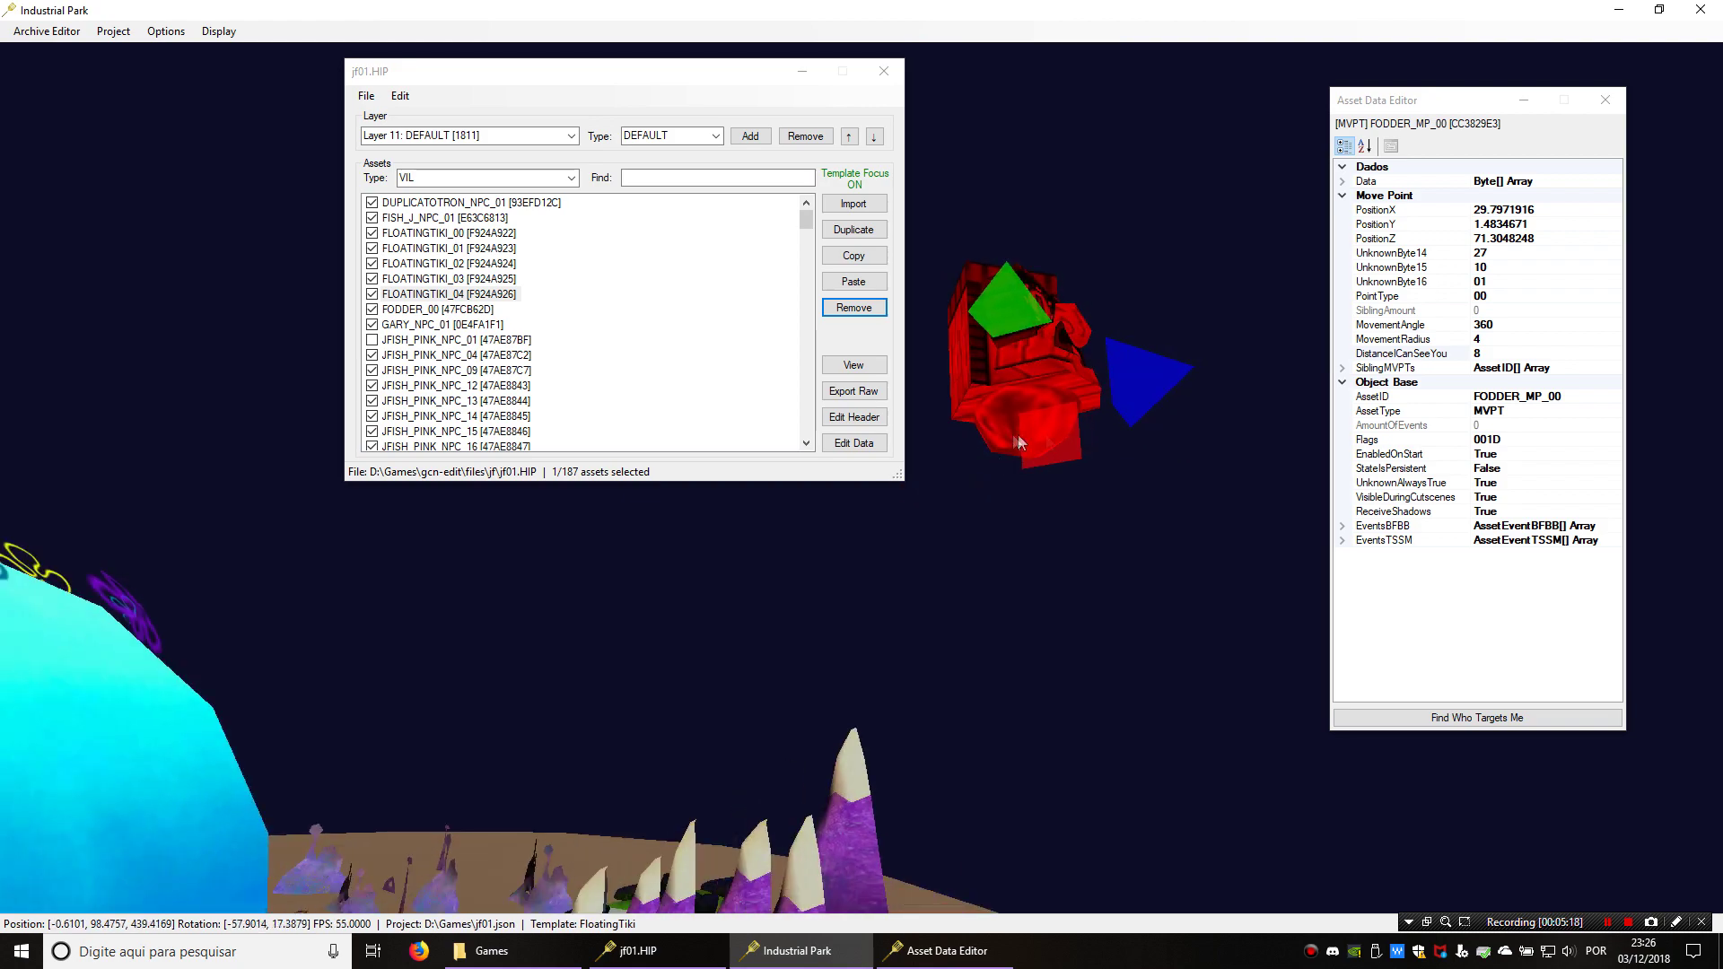
{"action": "left_click", "coordinate": [864, 316]}
Return to the Fodder clearing and choose the Hammer enemy as the active template
{"action": "middle_click_drag", "start_coordinate": [1004, 343], "coordinate": [956, 663]}
{"action": "key", "text": "w"}
{"action": "key", "text": "w"}
{"action": "key", "text": "w"}
{"action": "key", "text": "a"}
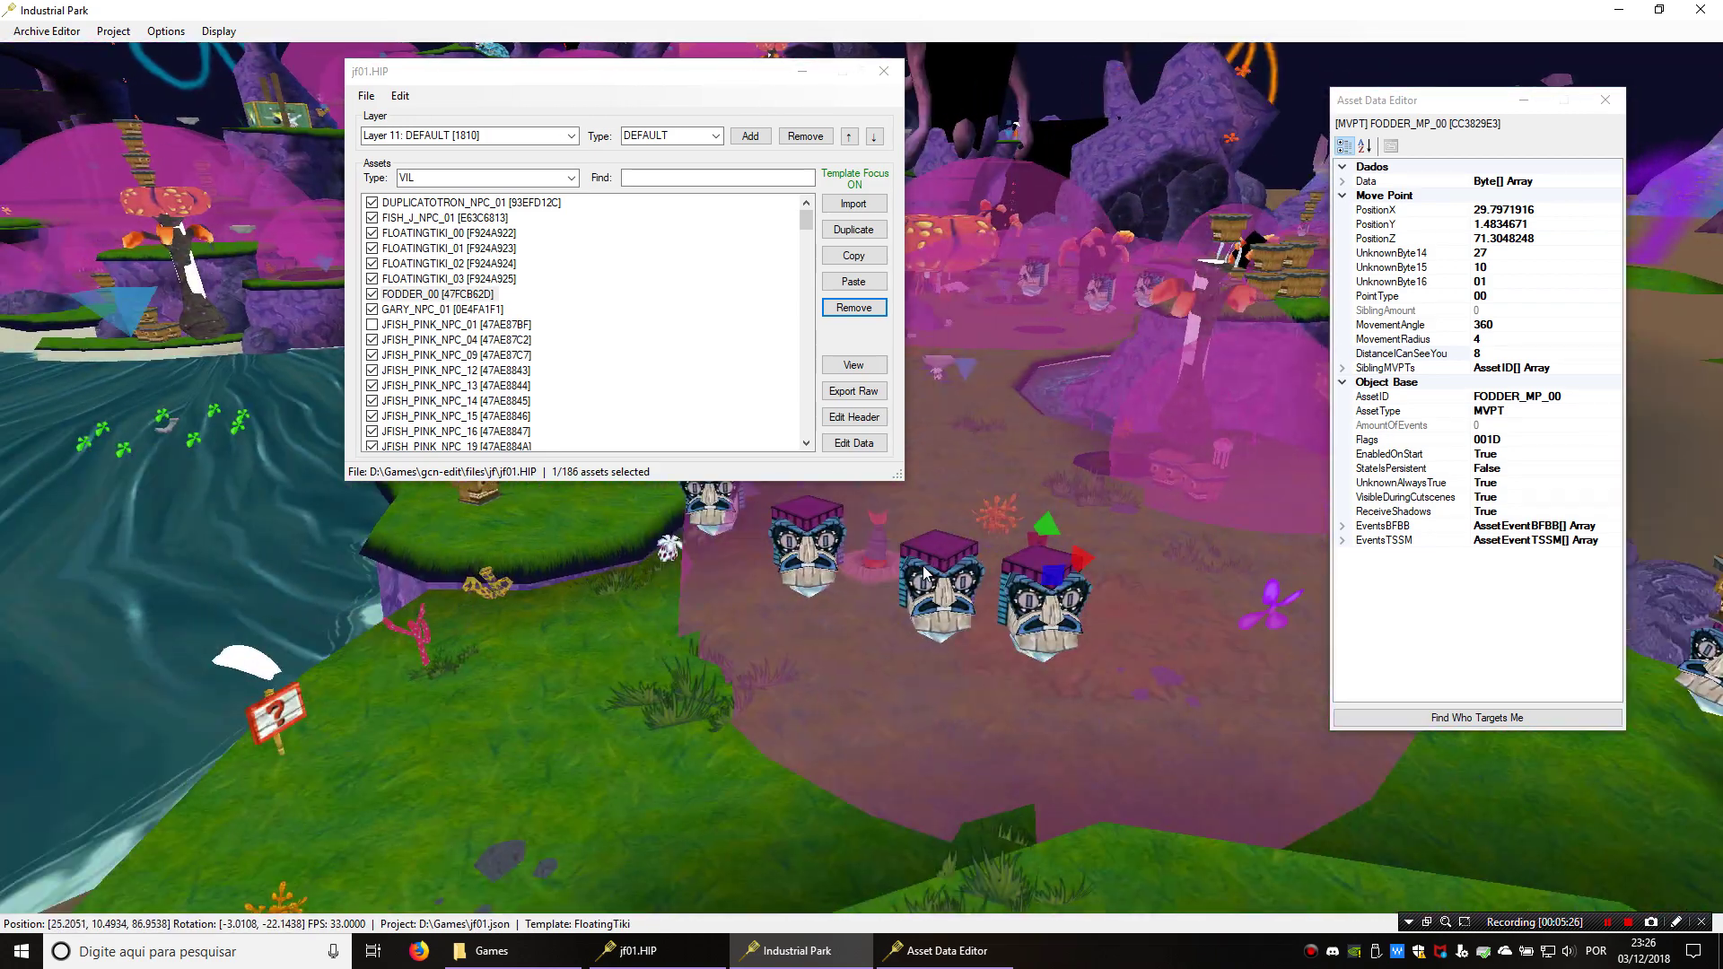
{"action": "key", "text": "s"}
{"action": "key", "text": "d"}
{"action": "key", "text": "w"}
{"action": "right_click", "coordinate": [894, 577]}
{"action": "right_click", "coordinate": [895, 582]}
{"action": "mouse_move", "coordinate": [950, 605]}
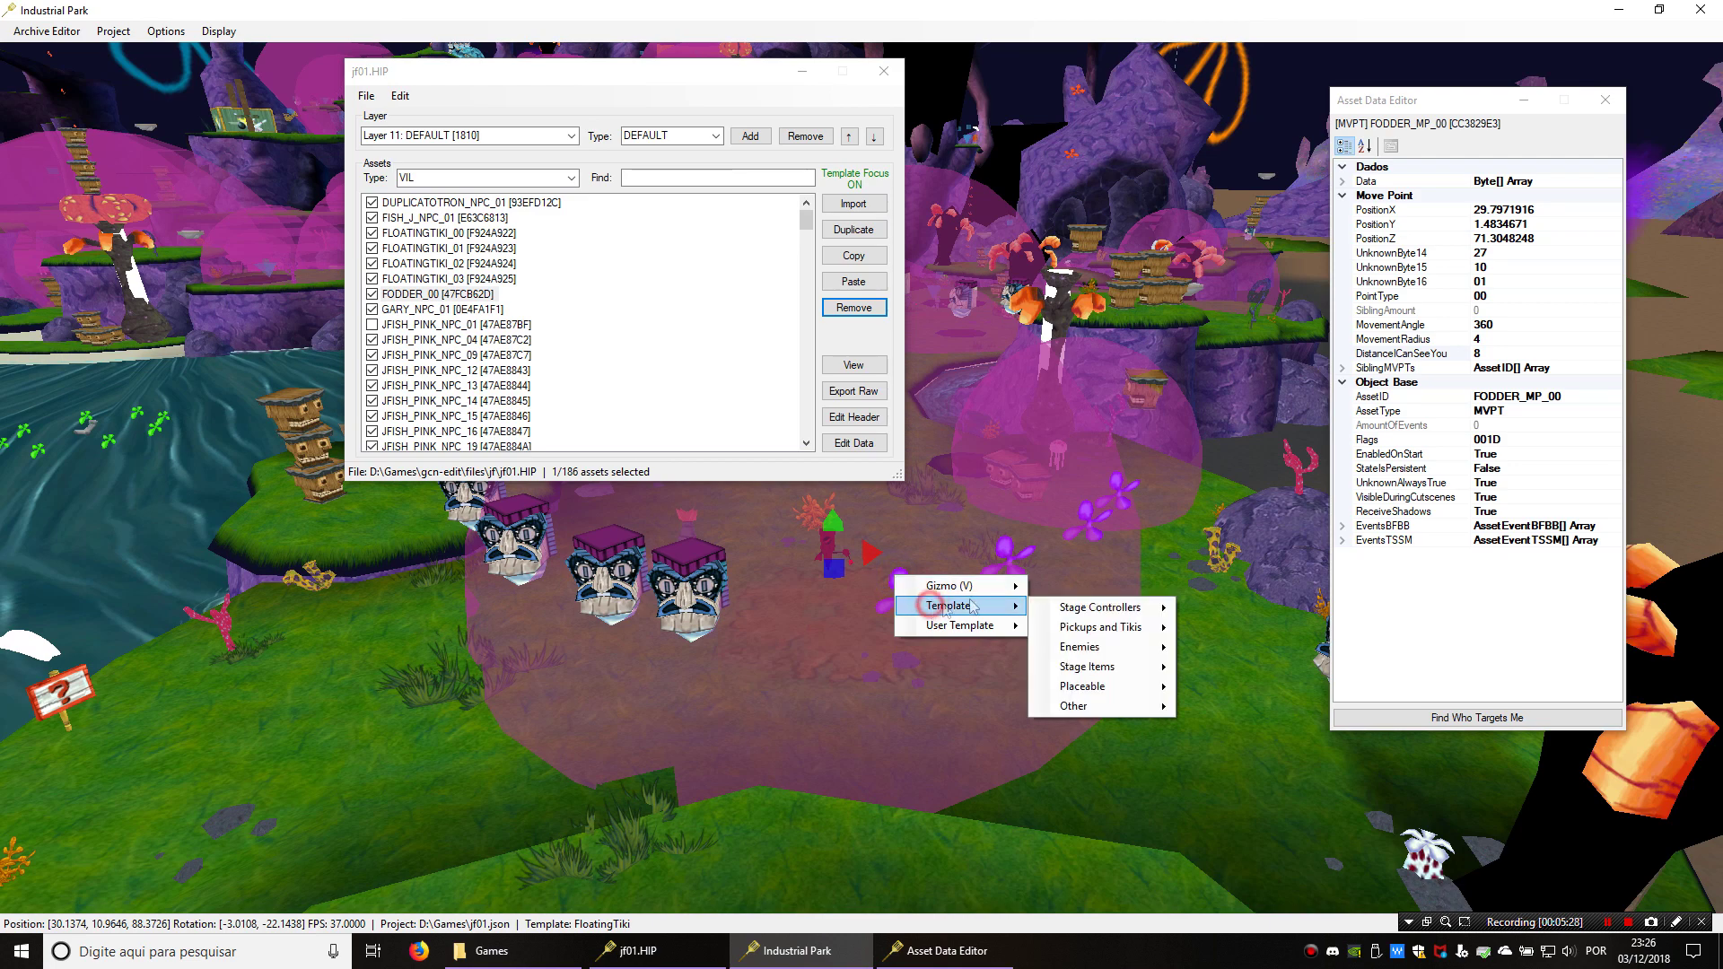
{"action": "mouse_move", "coordinate": [1086, 647]}
{"action": "left_click", "coordinate": [1229, 565]}
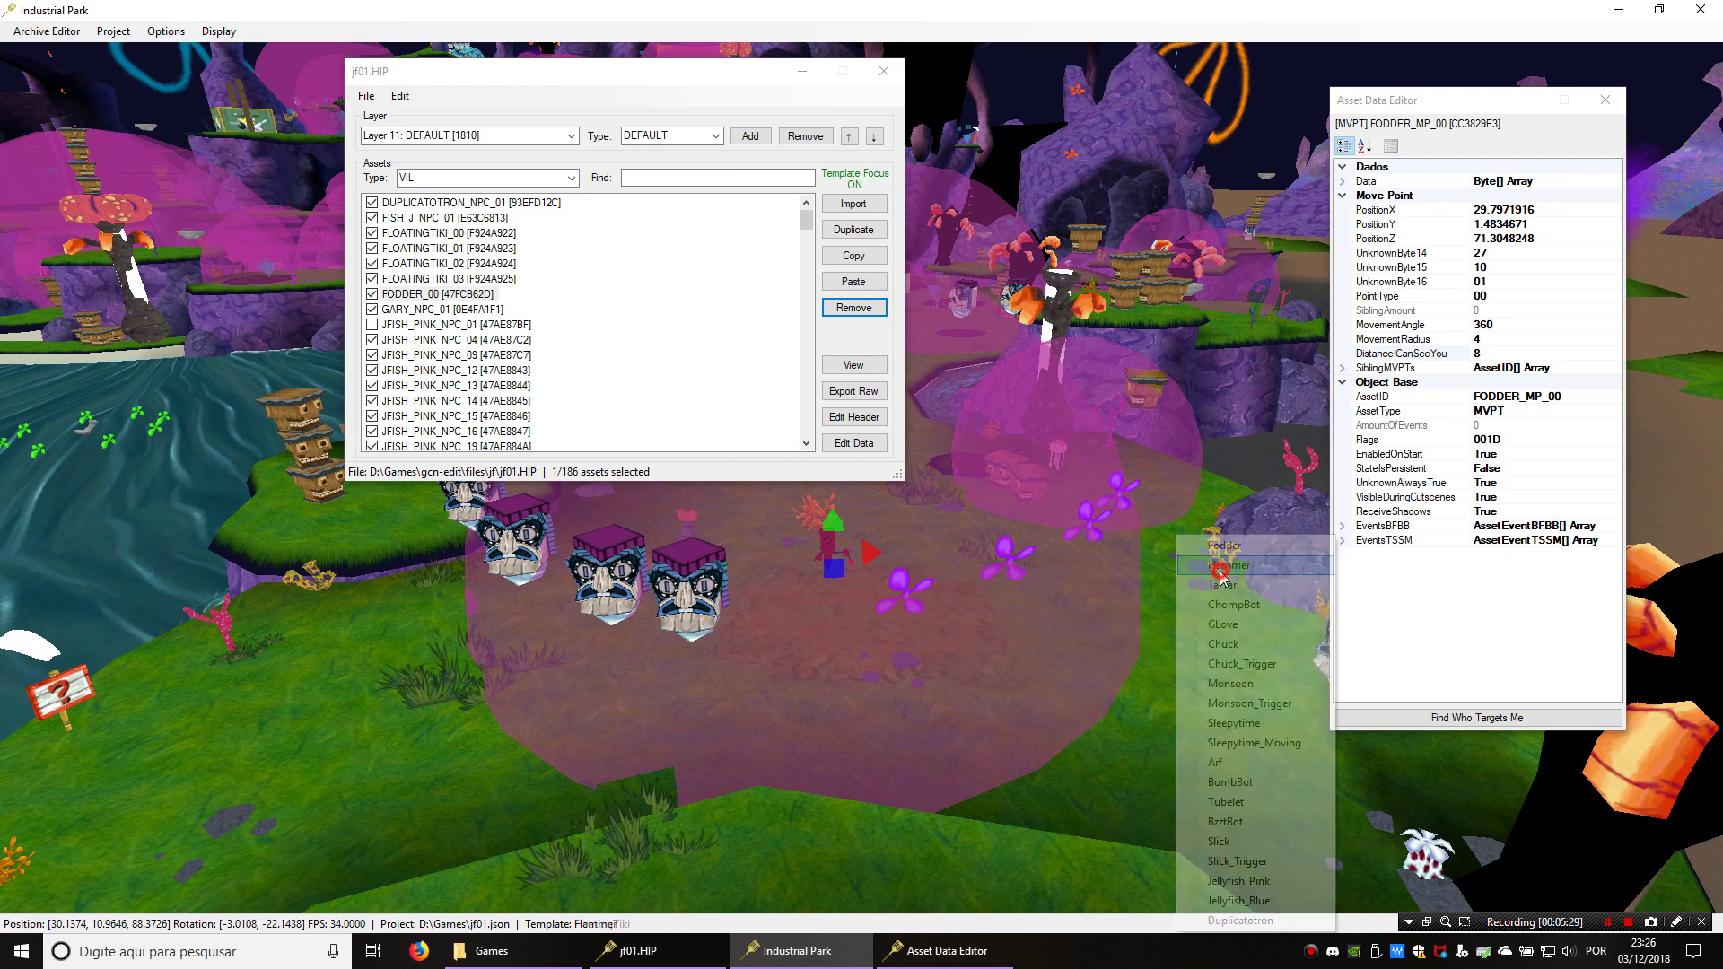
{"action": "right_click_drag", "start_coordinate": [1061, 637], "coordinate": [1112, 621]}
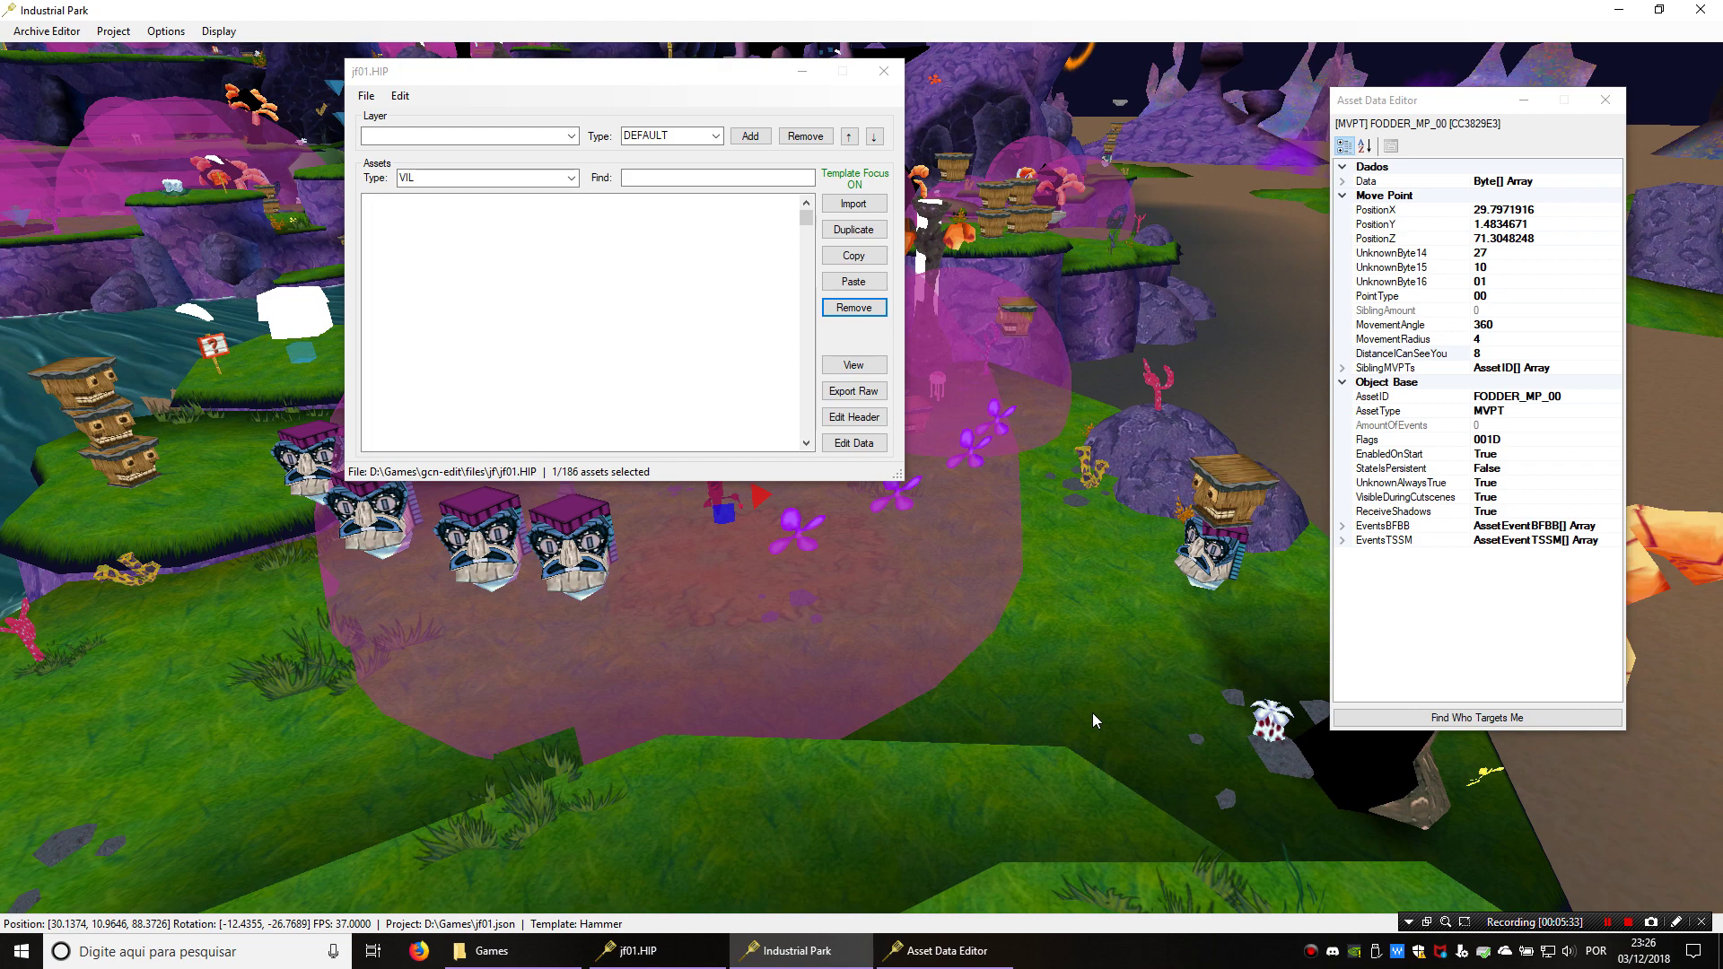
Place a Hammer enemy with its move point on the grassy ground beside the question-mark sign near the water
{"action": "right_click_drag", "start_coordinate": [1091, 712], "coordinate": [754, 588]}
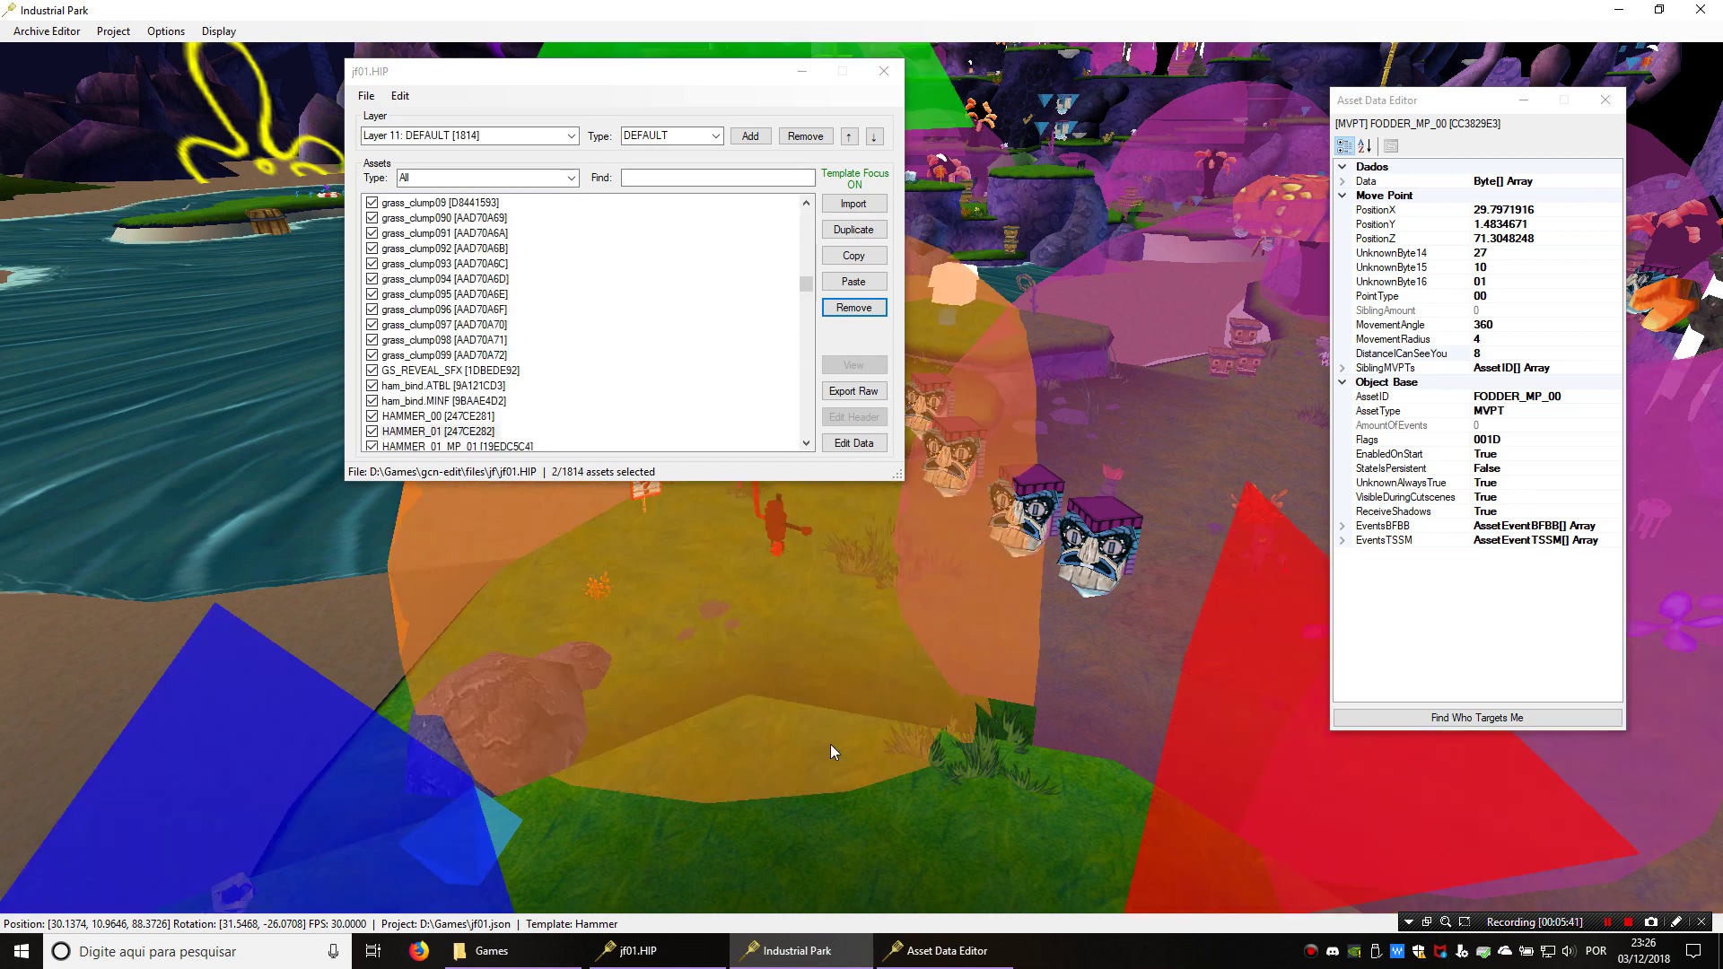
{"action": "middle_click_drag", "start_coordinate": [765, 725], "coordinate": [970, 692]}
{"action": "scroll", "coordinate": [969, 692], "scroll_direction": "down", "scroll_amount": 7}
{"action": "scroll", "coordinate": [967, 691], "scroll_direction": "up", "scroll_amount": 2}
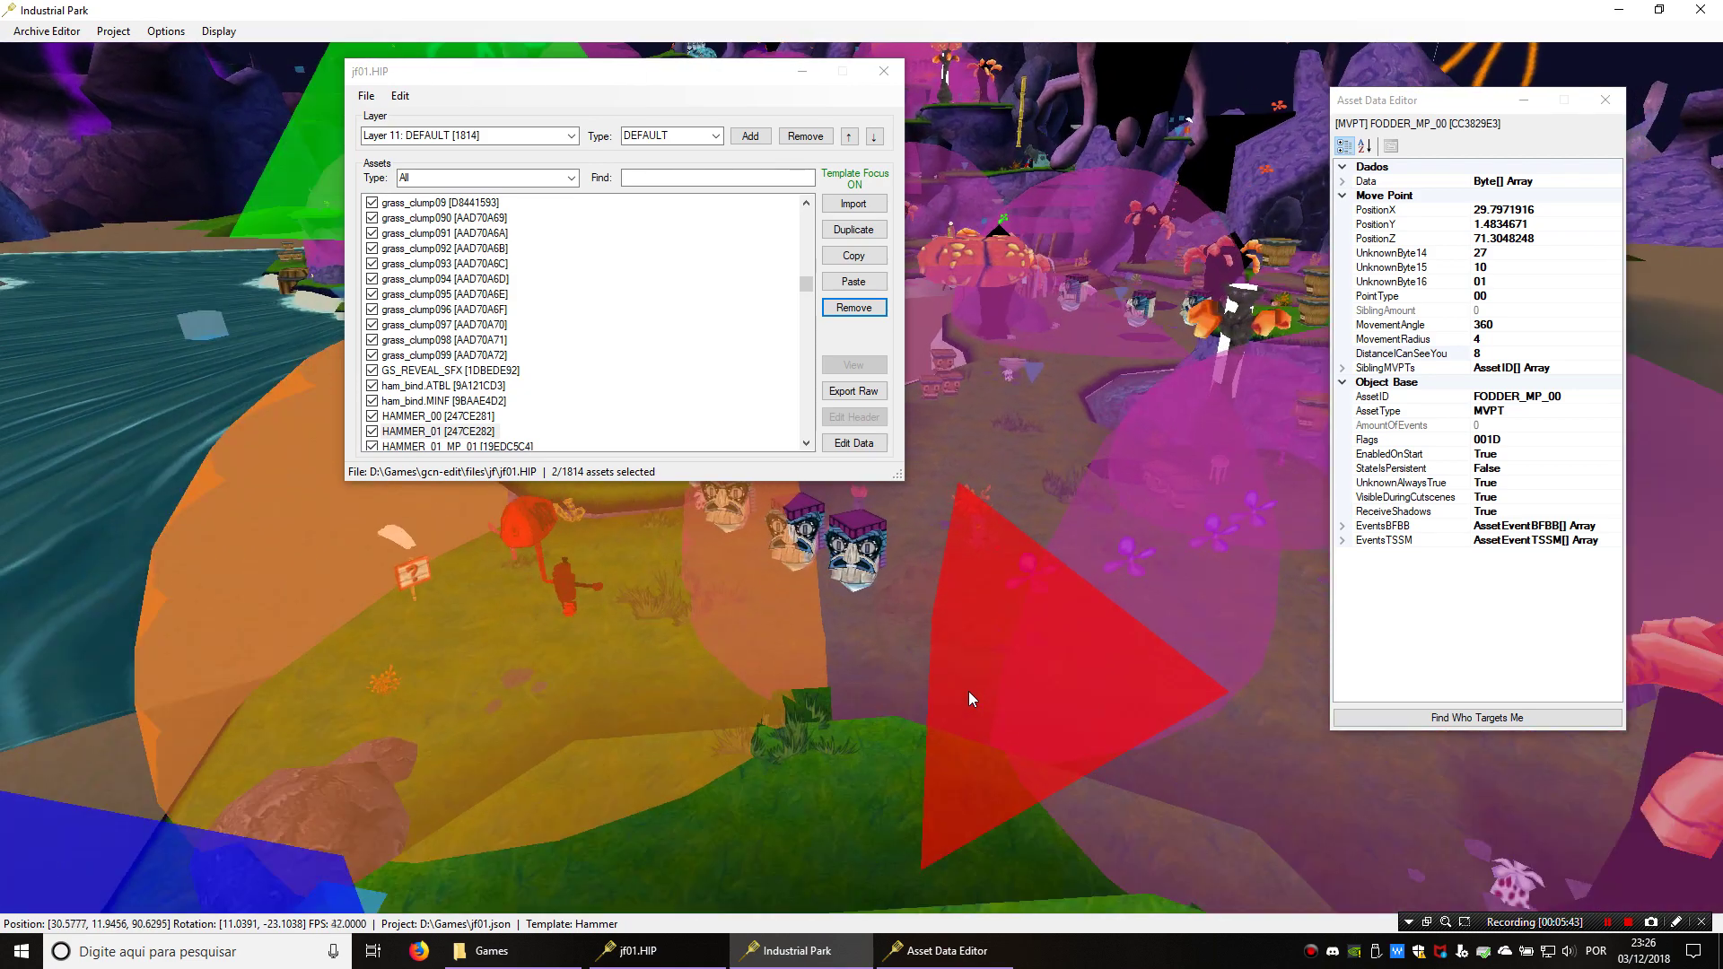
{"action": "right_click_drag", "start_coordinate": [705, 659], "coordinate": [795, 657]}
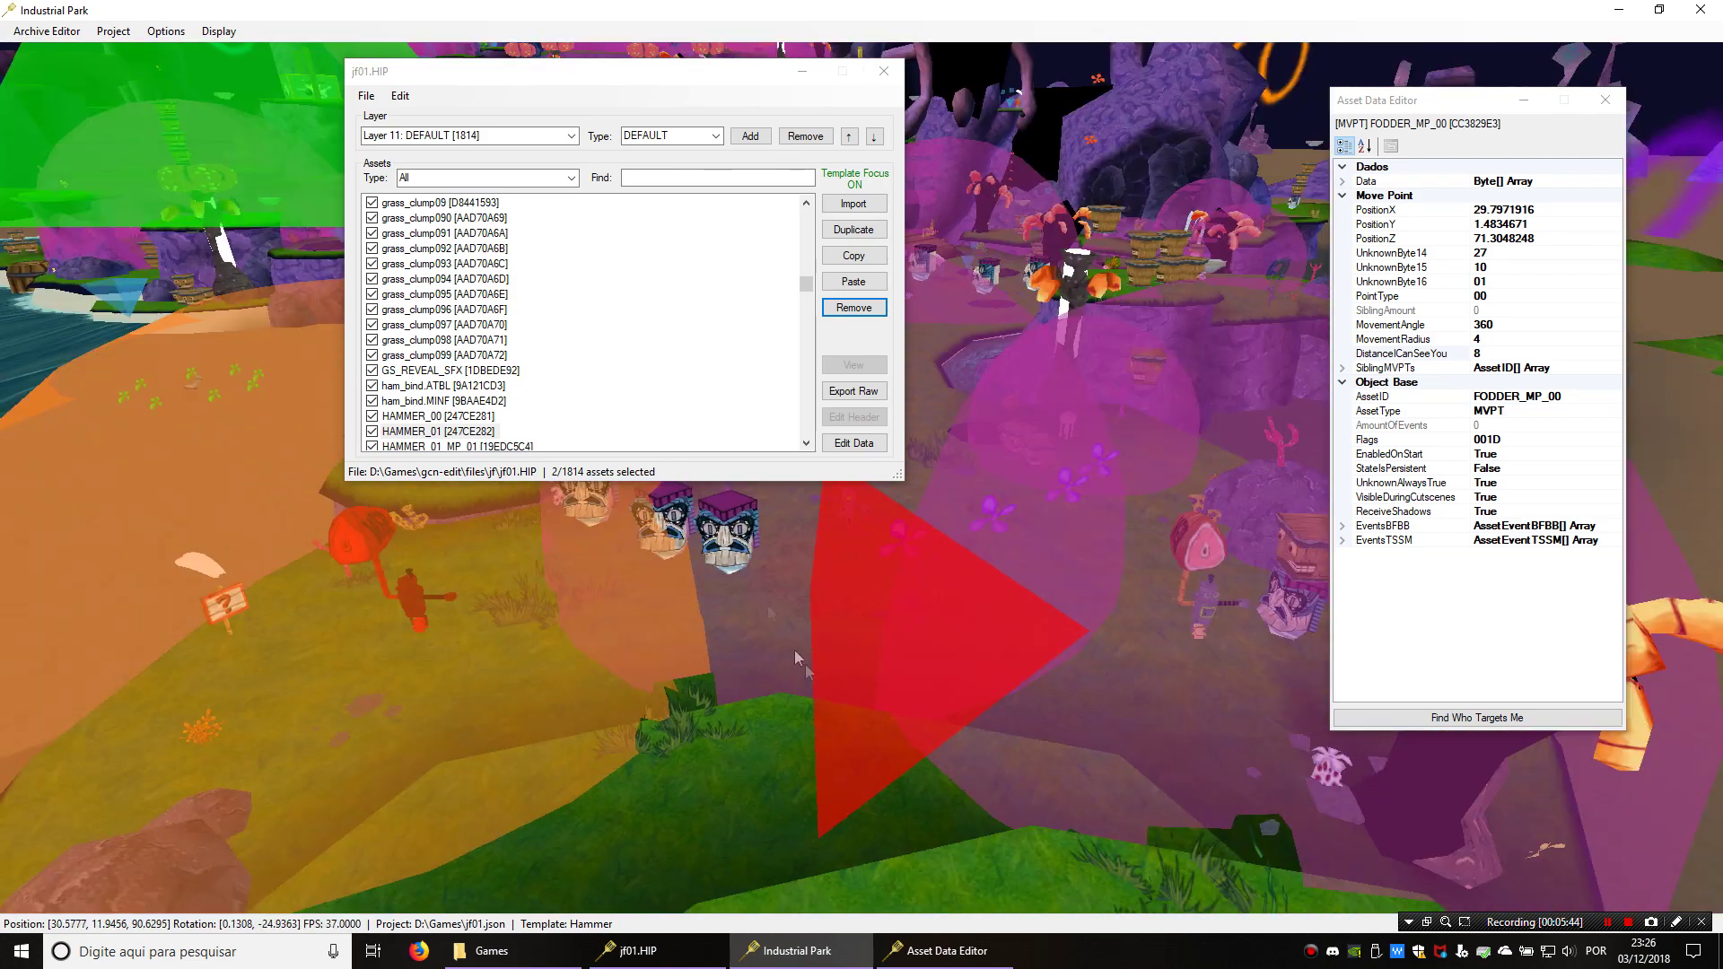
Save the jf01.HIP archive and close its archive window and the Fodder move point's data editor
{"action": "left_click", "coordinate": [365, 96]}
{"action": "left_click", "coordinate": [392, 154]}
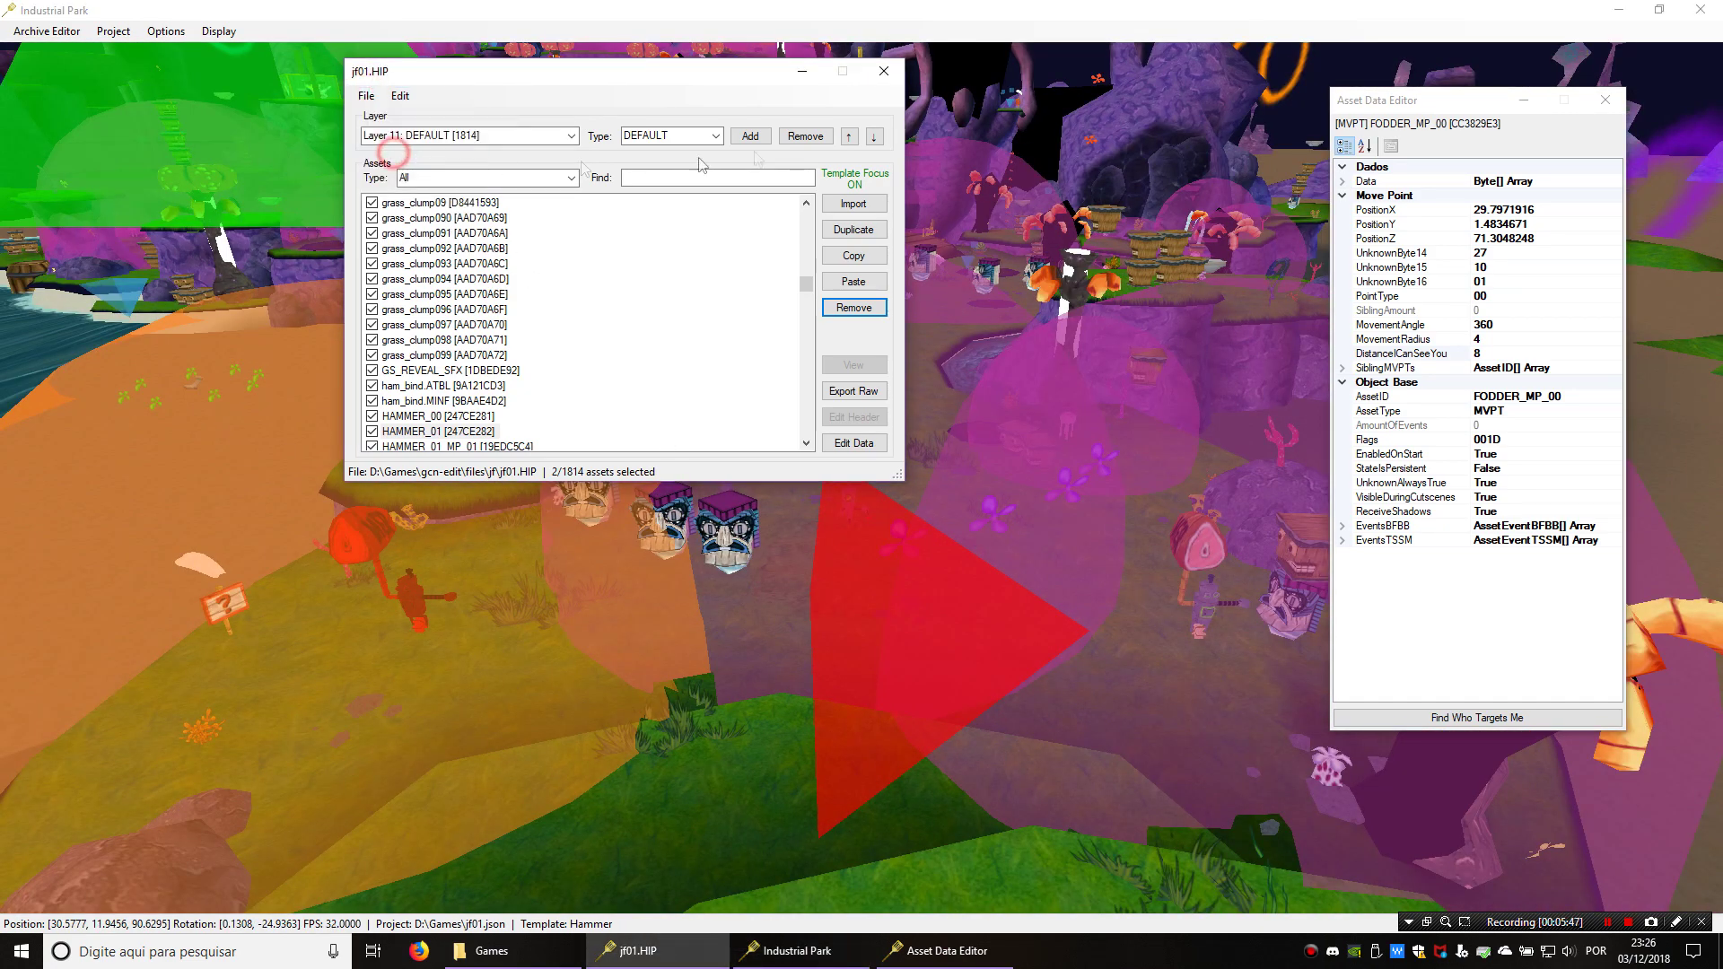
{"action": "left_click", "coordinate": [893, 78]}
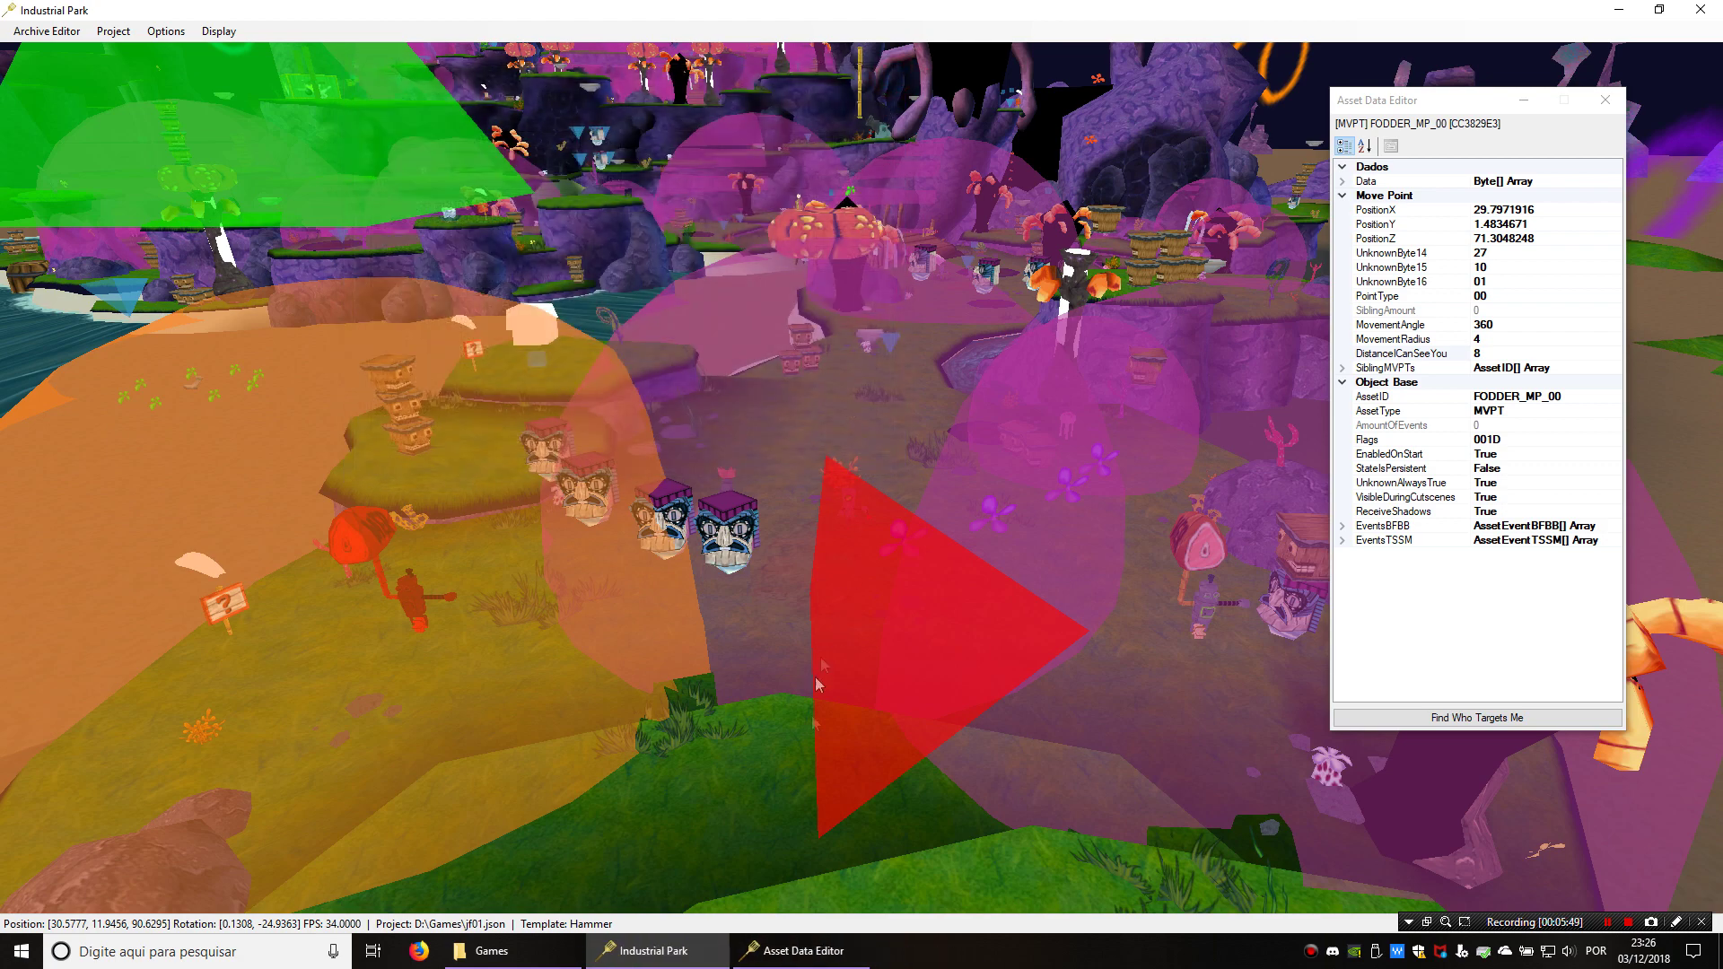
{"action": "left_click", "coordinate": [1607, 100]}
Launch Dolphin from the Games folder and start the 0,00 B entry of SpongeBob SquarePants: Battle for Bikini Bottom
{"action": "left_click", "coordinate": [1619, 9]}
{"action": "left_click", "coordinate": [291, 326]}
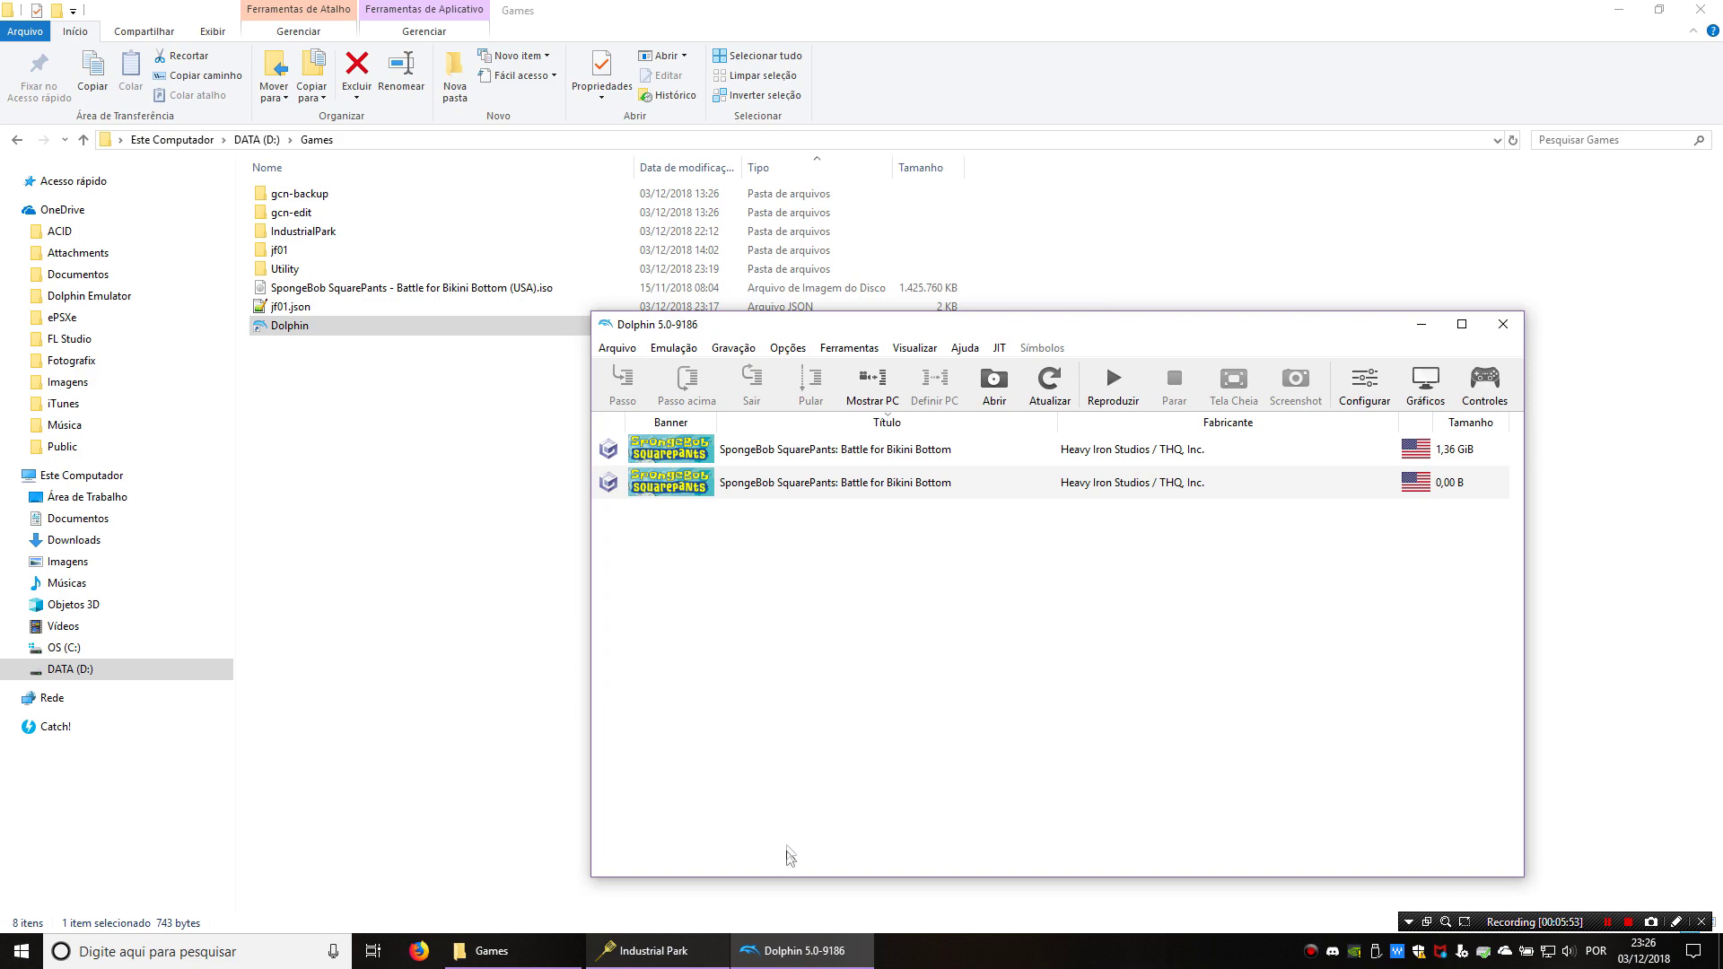
{"action": "double_click", "coordinate": [818, 481]}
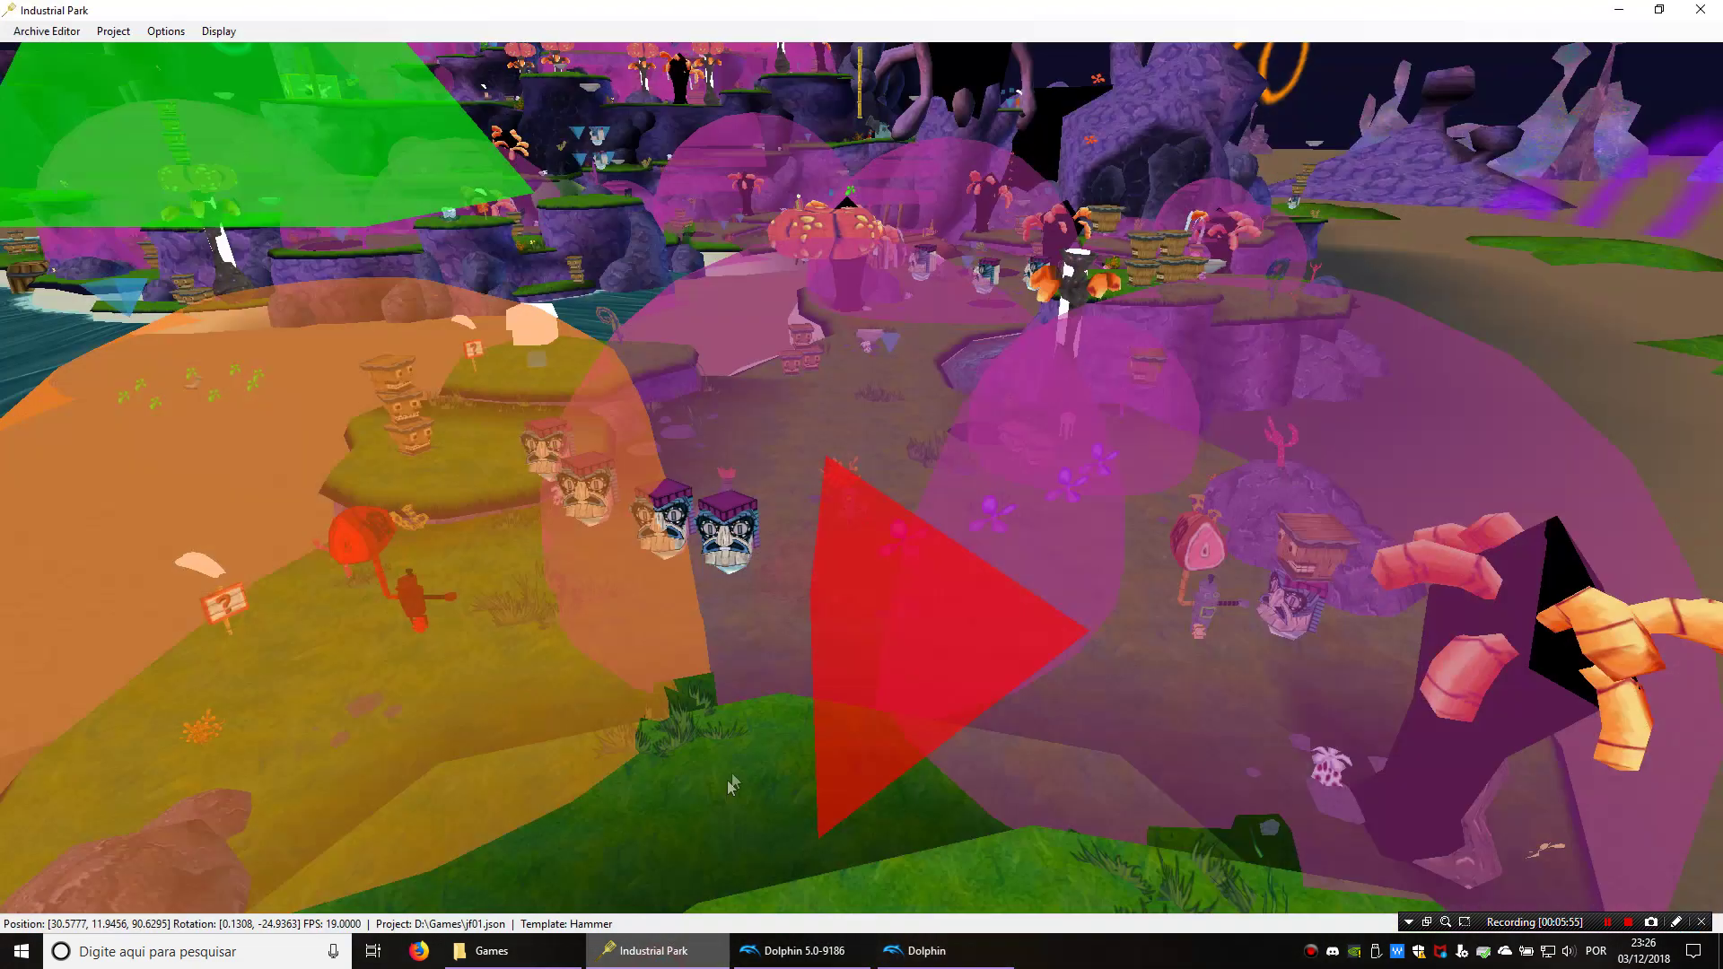
Open the new Hammer enemy and its move point for editing and set the move point's DistanceICanSeeYou to 5
{"action": "middle_click_drag", "start_coordinate": [804, 633], "coordinate": [762, 644]}
{"action": "scroll", "coordinate": [762, 643], "scroll_direction": "down", "scroll_amount": 4}
{"action": "scroll", "coordinate": [762, 643], "scroll_direction": "up", "scroll_amount": 3}
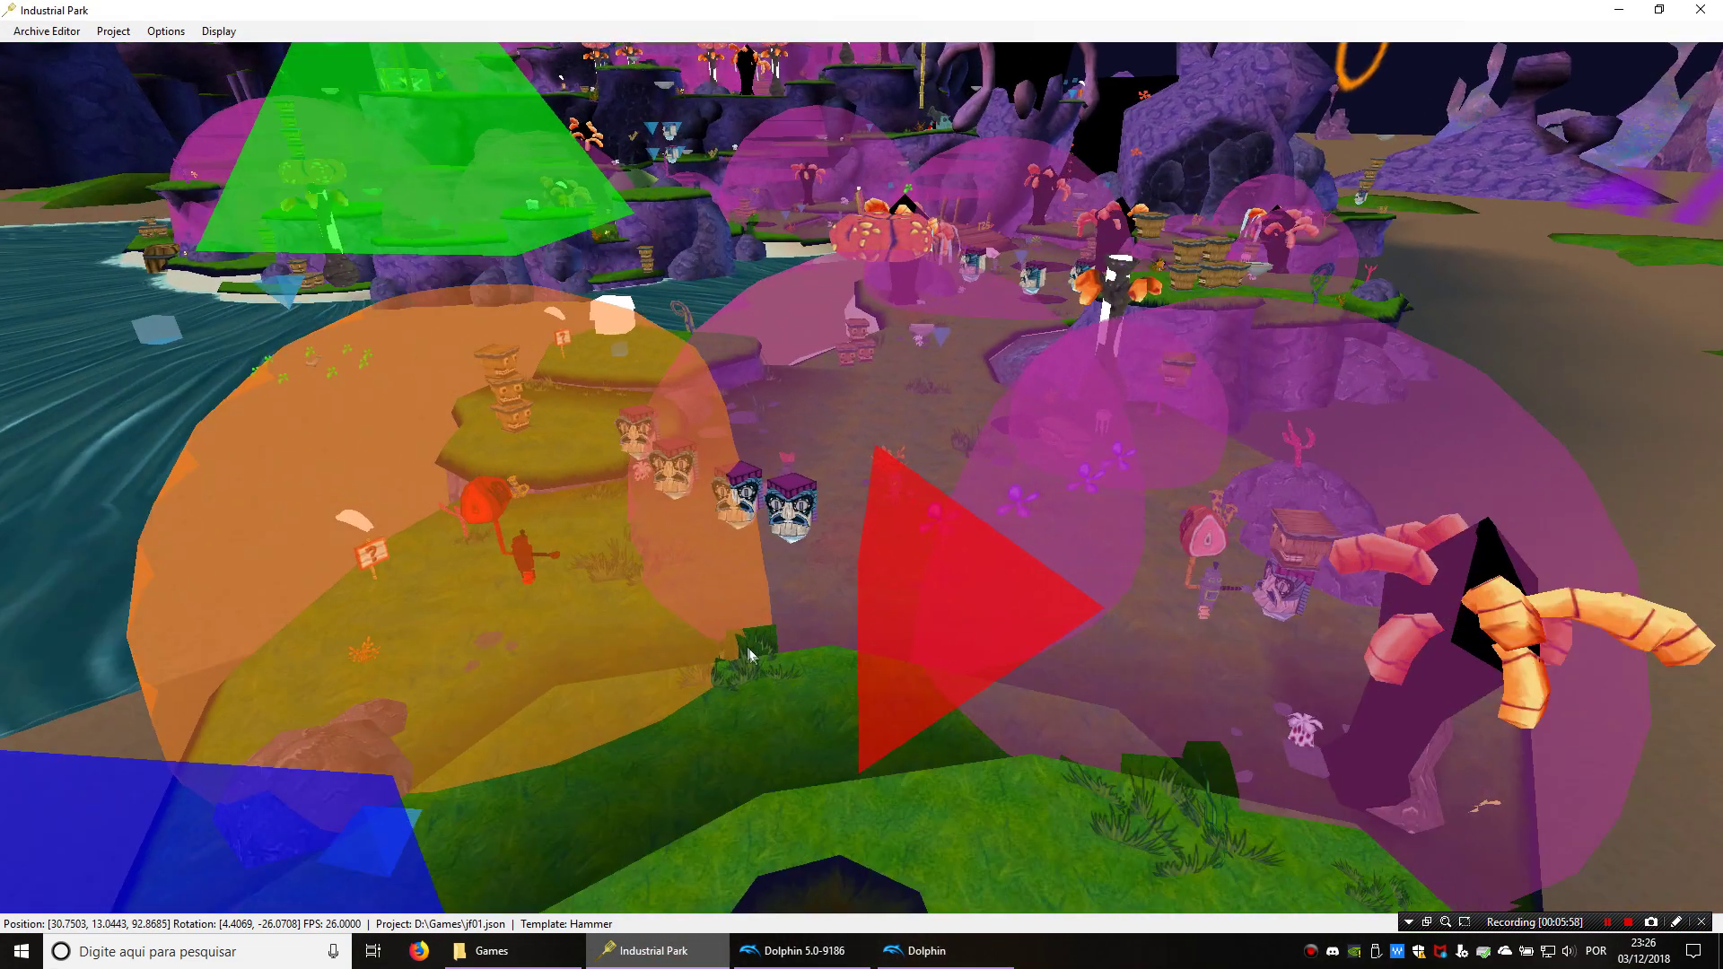
{"action": "key", "text": "g"}
{"action": "left_click_drag", "start_coordinate": [328, 228], "coordinate": [612, 211]}
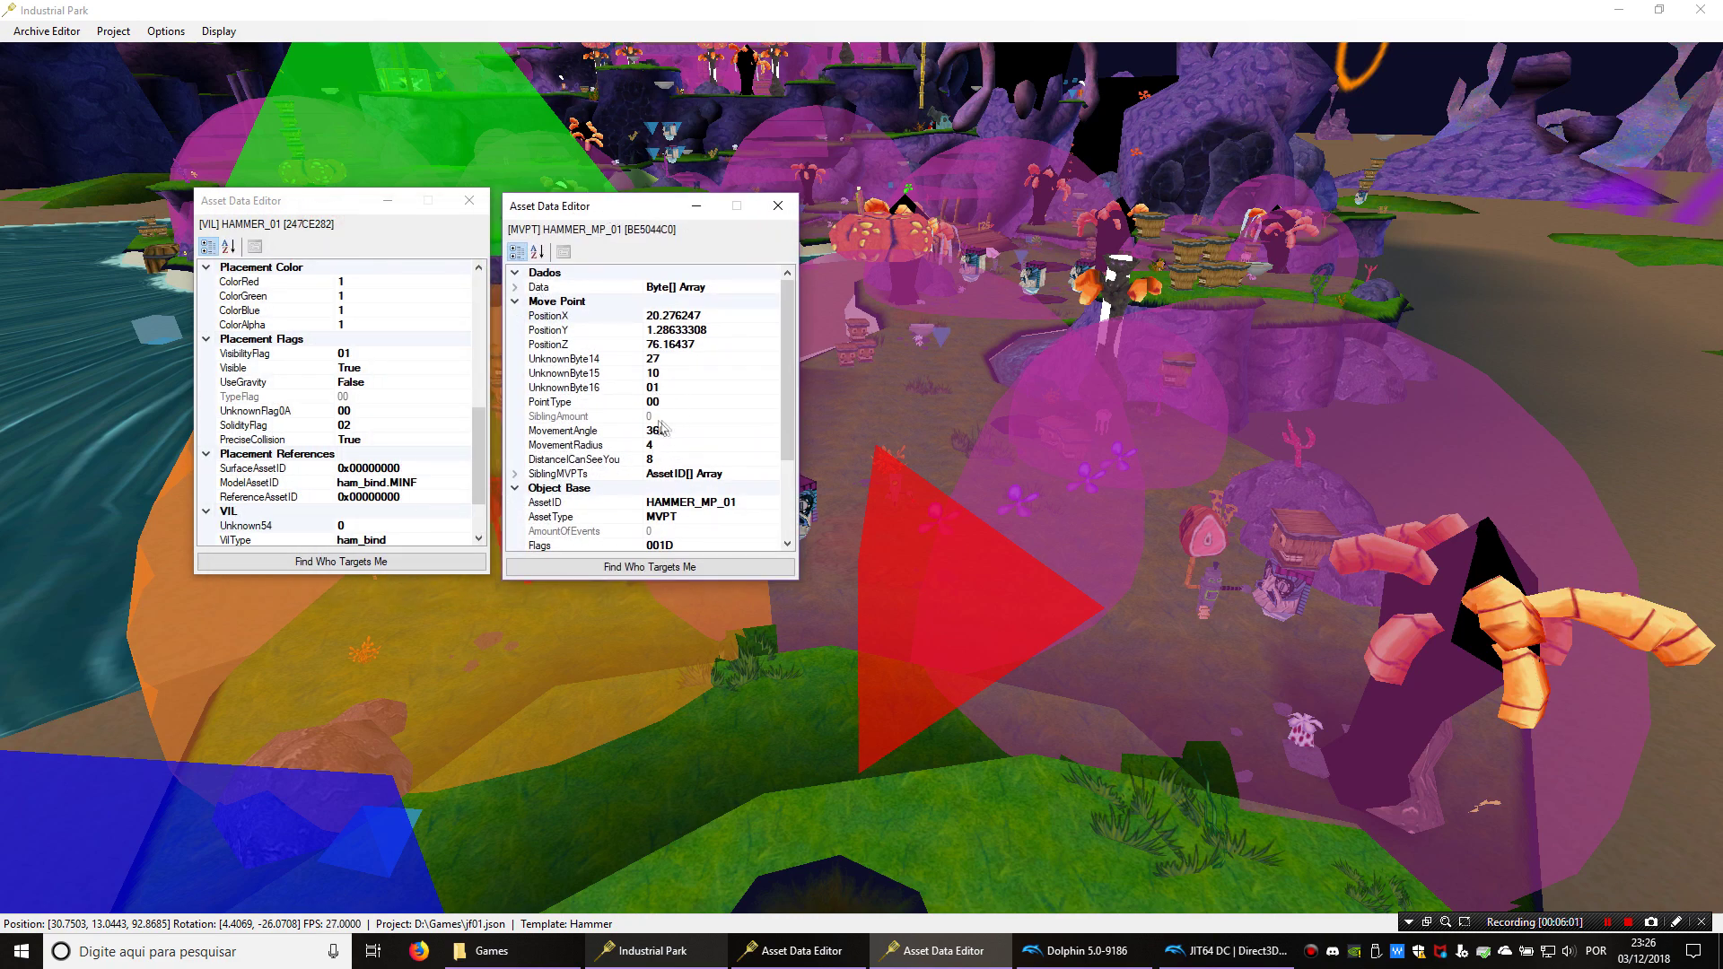
{"action": "left_click", "coordinate": [673, 462]}
{"action": "type", "text": "5"}
{"action": "left_click", "coordinate": [616, 457]}
Close the data editors of the Hammer enemy and its move point
{"action": "middle_click_drag", "start_coordinate": [903, 676], "coordinate": [808, 621]}
{"action": "right_click_drag", "start_coordinate": [790, 747], "coordinate": [793, 764]}
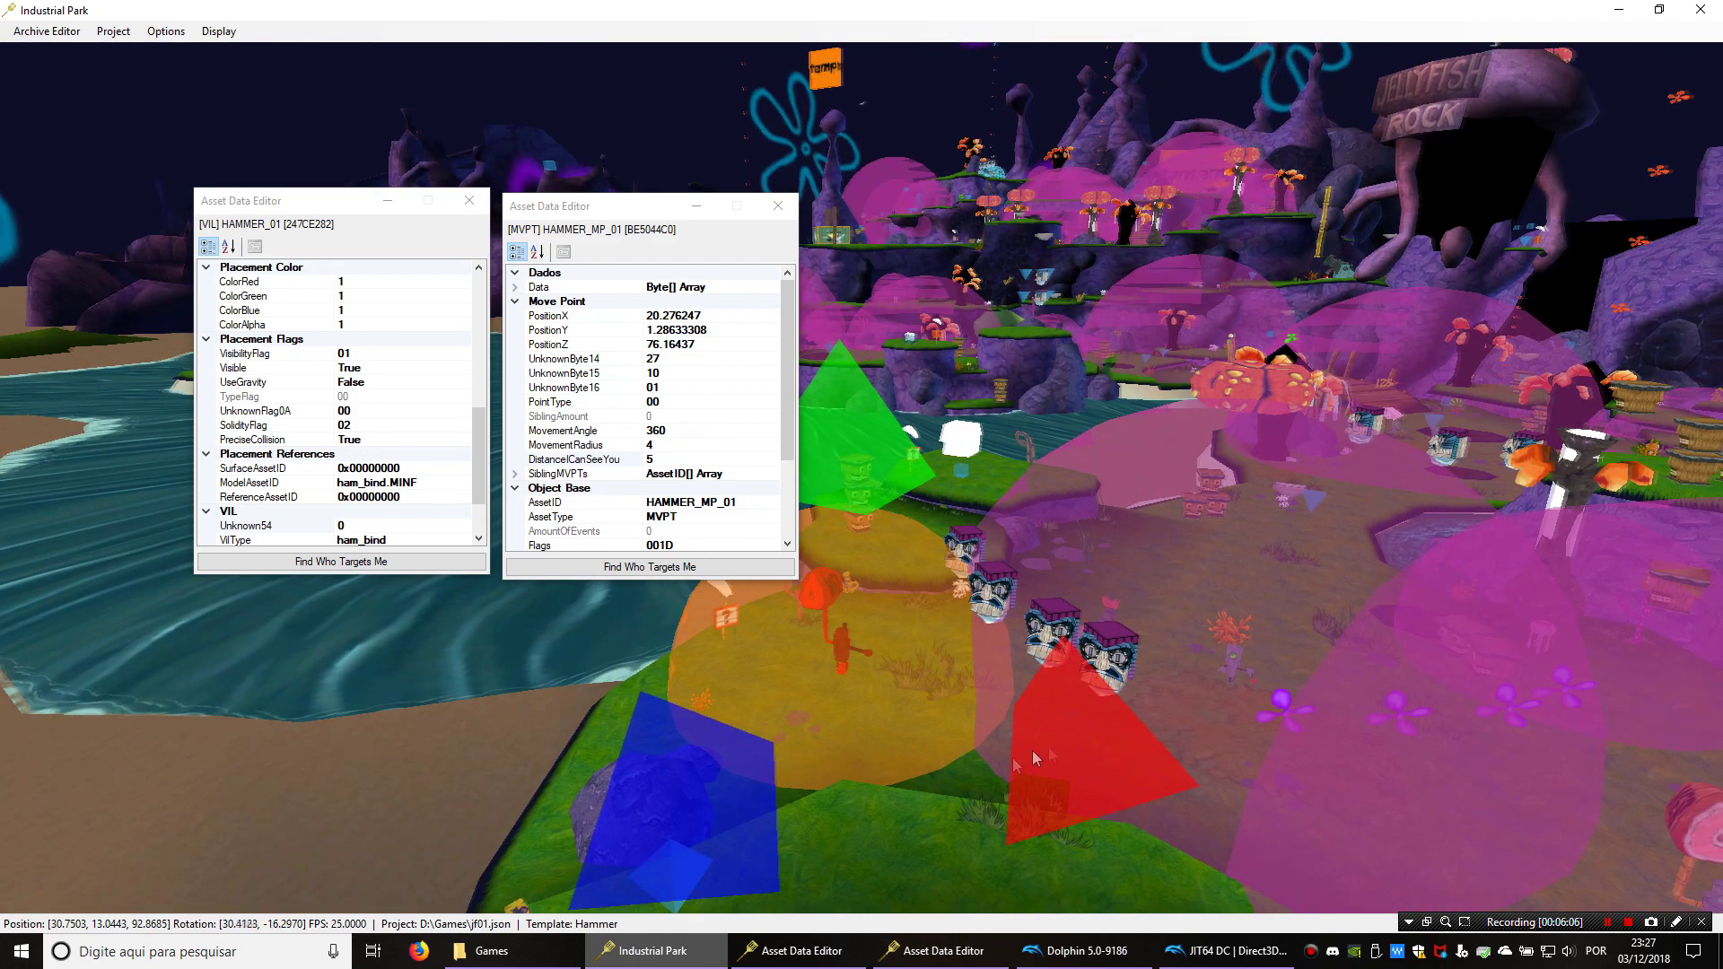
{"action": "left_click", "coordinate": [777, 205]}
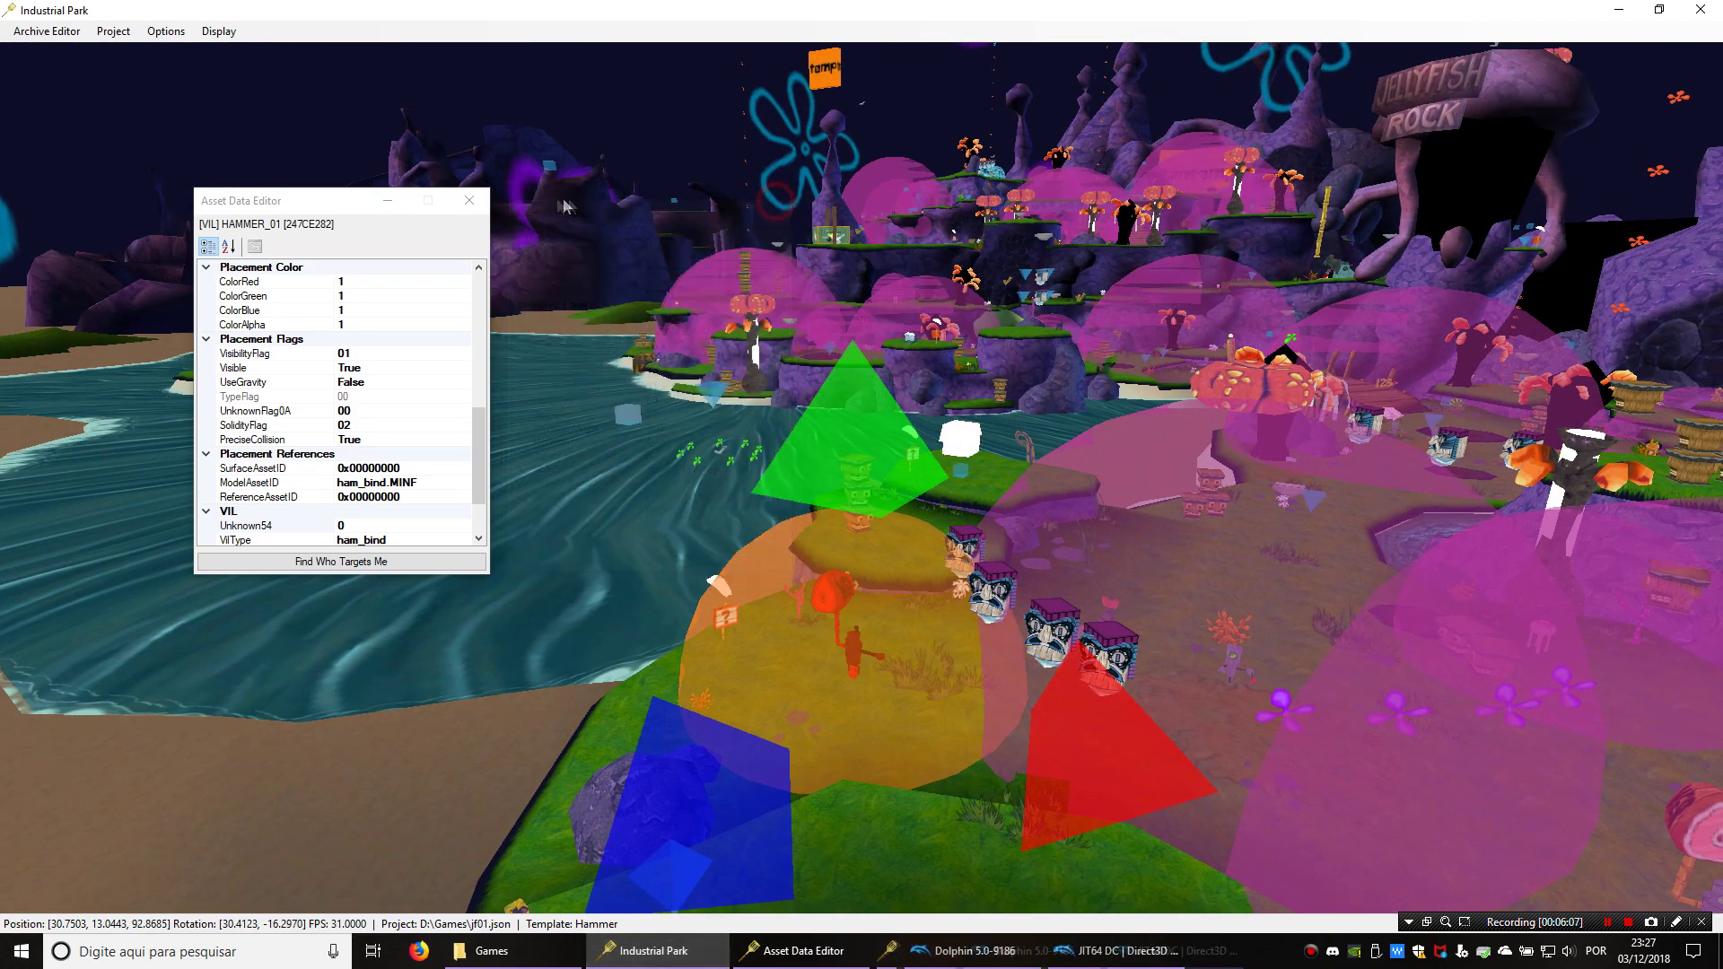
{"action": "left_click", "coordinate": [469, 200]}
Switch to the running game in Dolphin and minimize the level editor behind it
{"action": "left_click", "coordinate": [967, 953]}
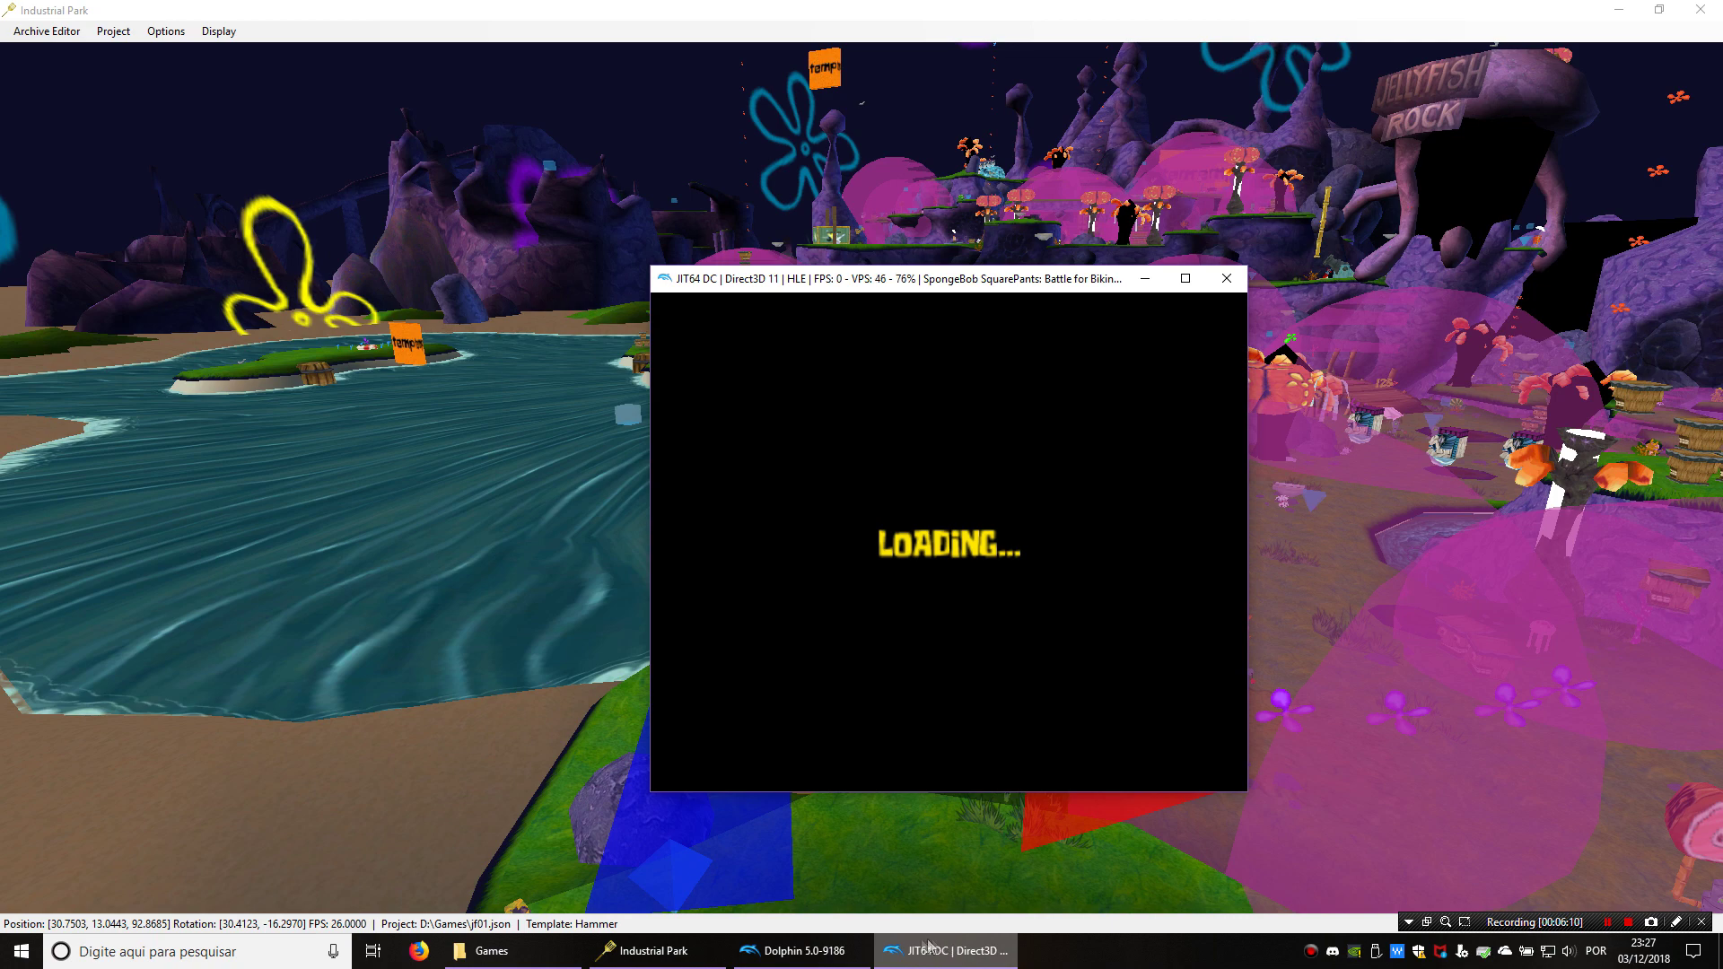
{"action": "left_click", "coordinate": [653, 951]}
{"action": "left_click", "coordinate": [654, 952]}
{"action": "left_click", "coordinate": [865, 723]}
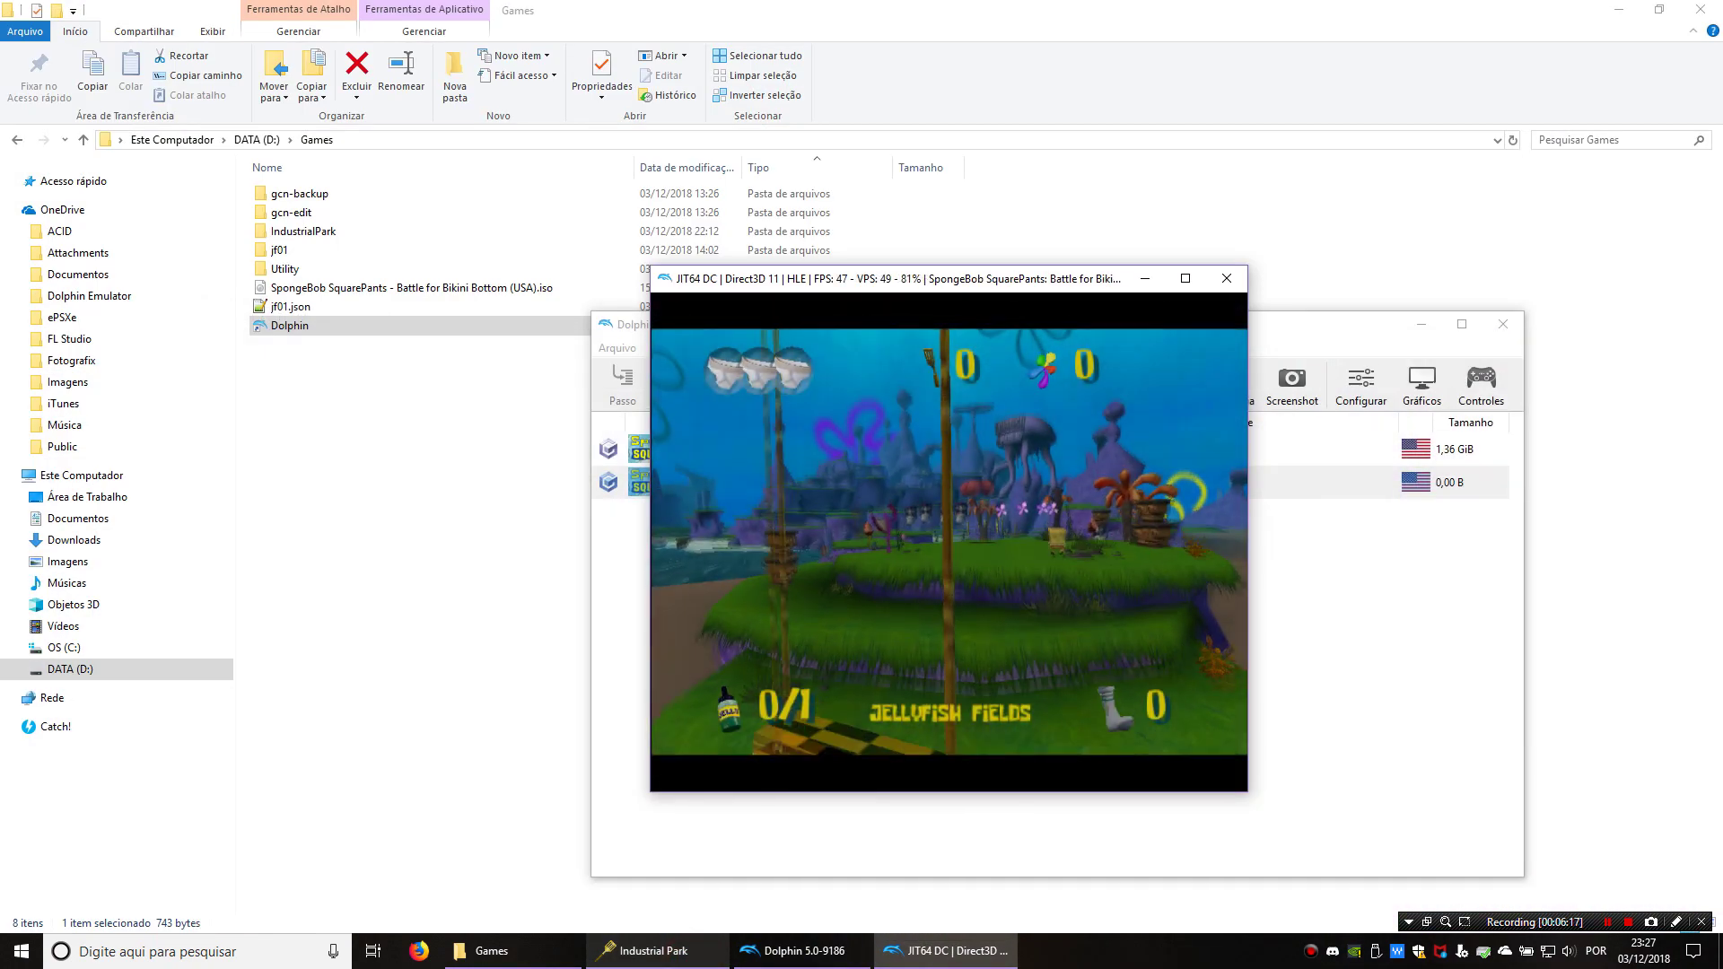